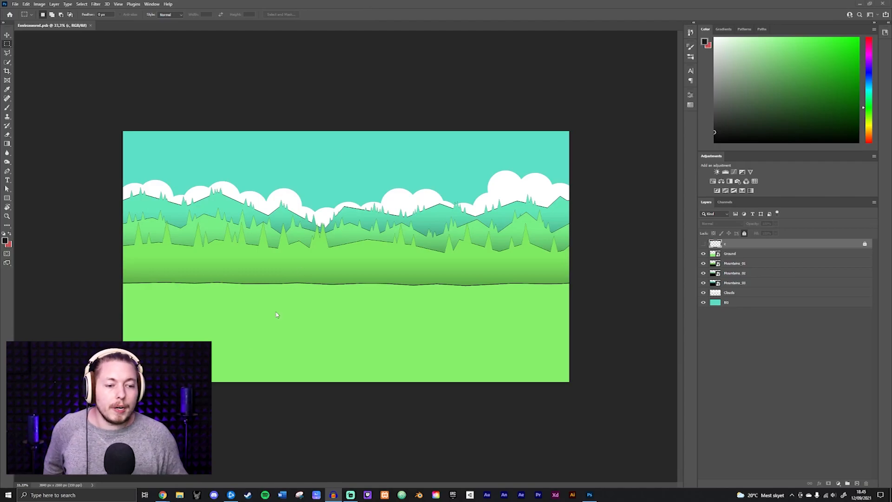
Switch to Adobe Color in the browser and build an Analogous palette around a soft teal base colour, about #6DE0CE
{"action": "mouse_move", "coordinate": [163, 494]}
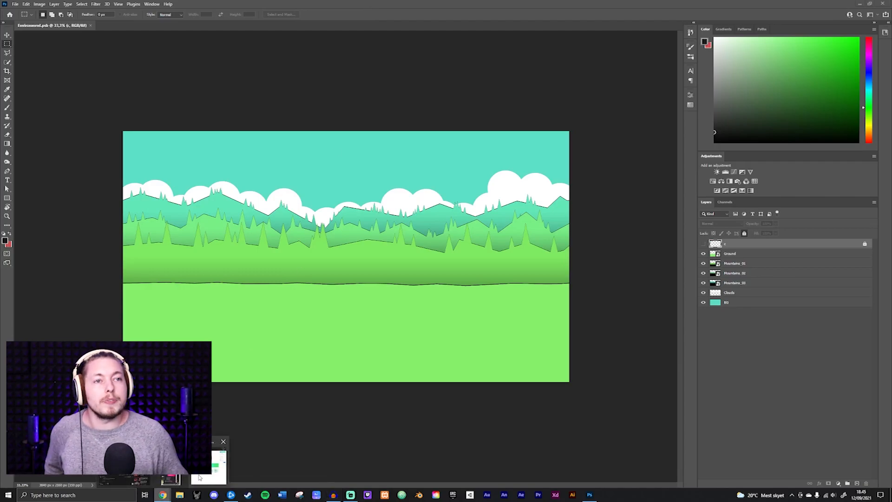
{"action": "left_click", "coordinate": [199, 478]}
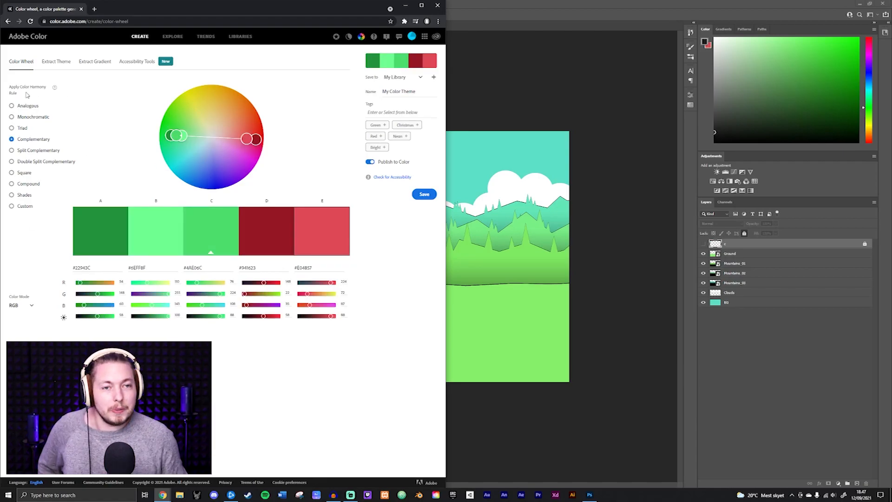
{"action": "left_click", "coordinate": [13, 107]}
{"action": "left_click_drag", "start_coordinate": [171, 131], "coordinate": [189, 157]}
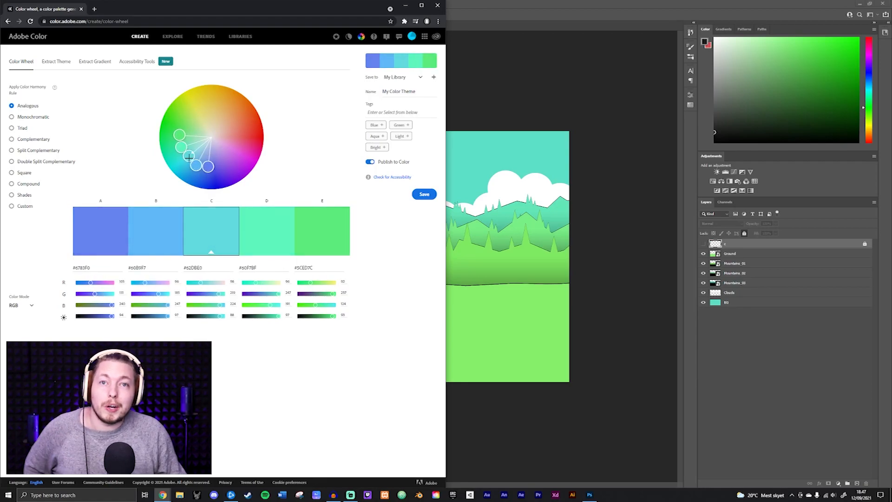
{"action": "left_click_drag", "start_coordinate": [189, 158], "coordinate": [187, 152]}
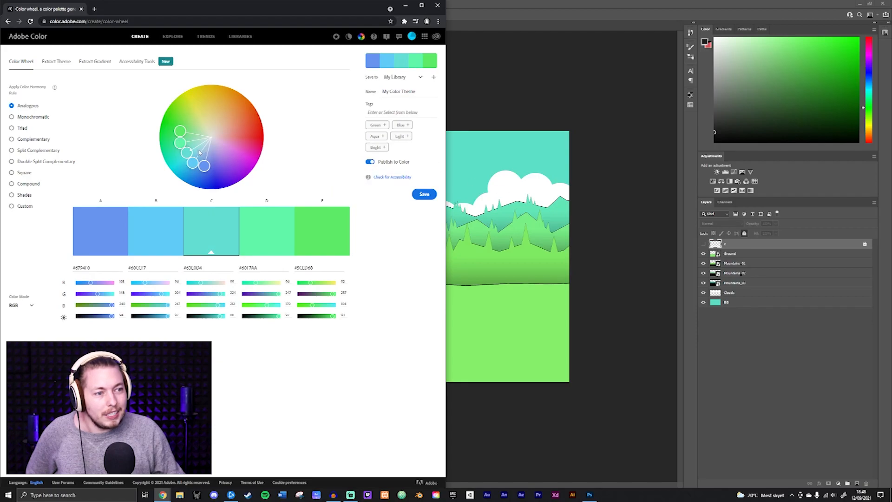
{"action": "left_click_drag", "start_coordinate": [190, 152], "coordinate": [190, 149]}
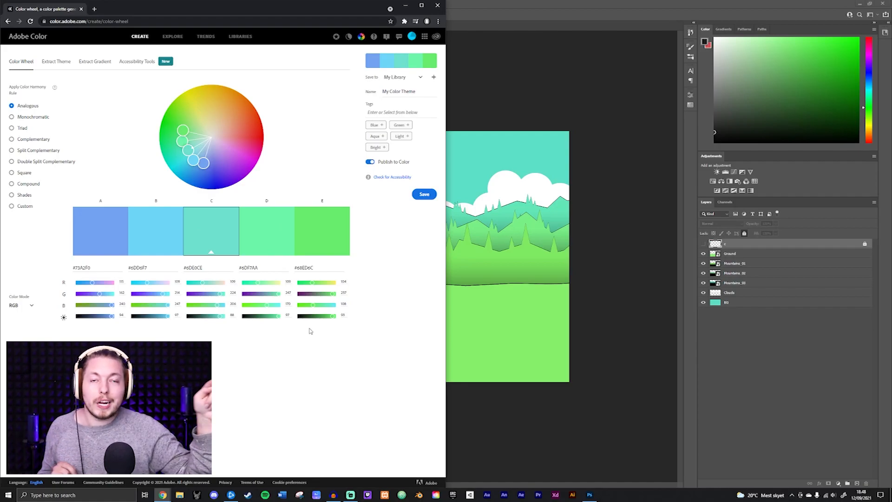
Switch to Photoshop and create a new 3840 x 2160 px document at 72 pixels/inch with transparent background
{"action": "key", "text": "alt+Tab"}
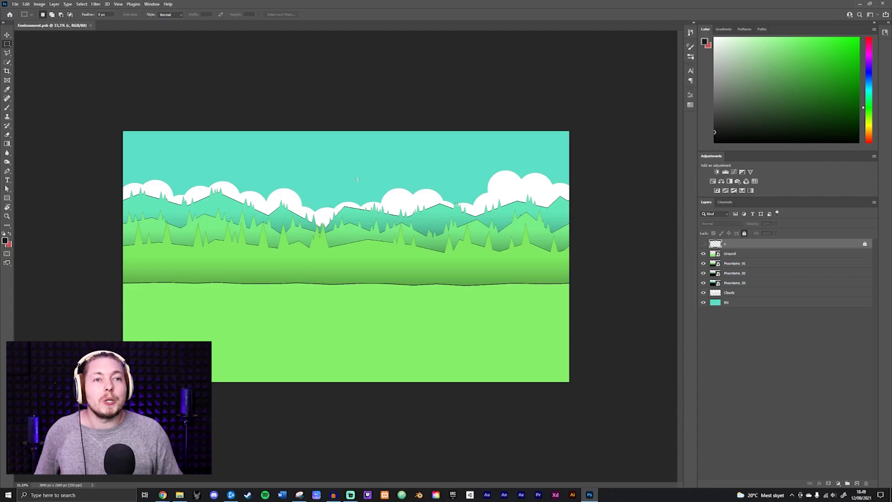
{"action": "left_click", "coordinate": [15, 4]}
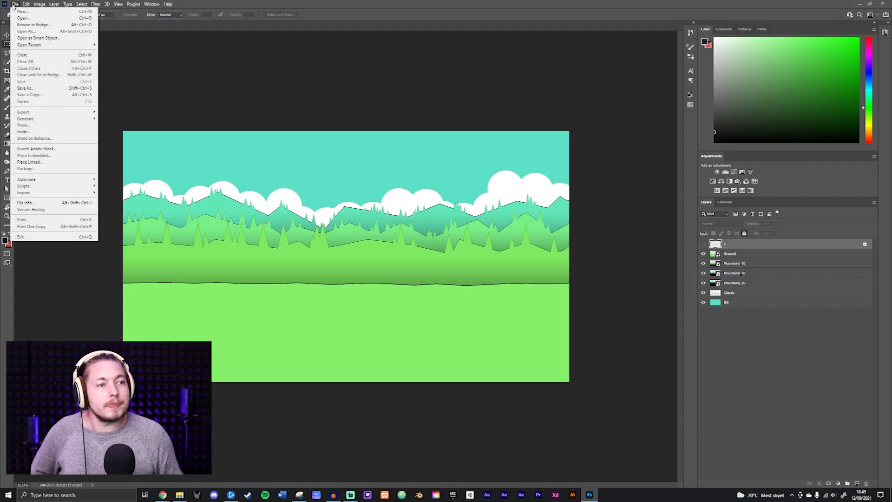
{"action": "left_click", "coordinate": [24, 11]}
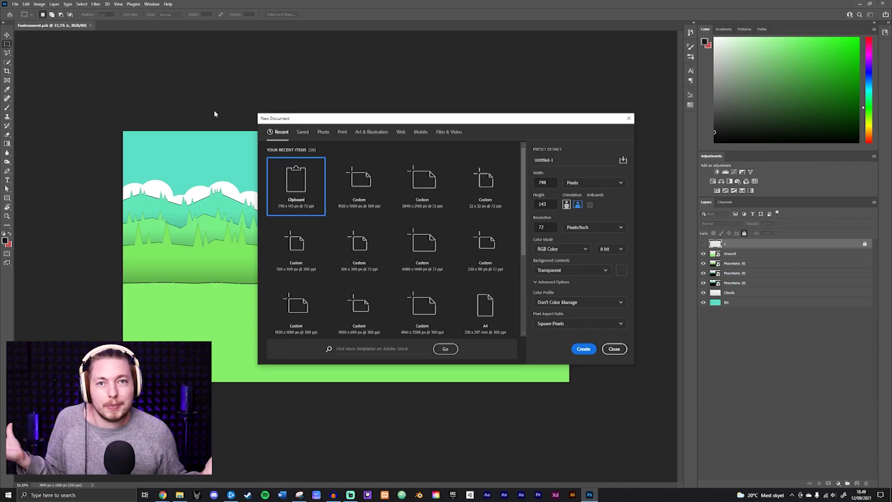
{"action": "left_click", "coordinate": [422, 186]}
{"action": "left_click", "coordinate": [545, 226]}
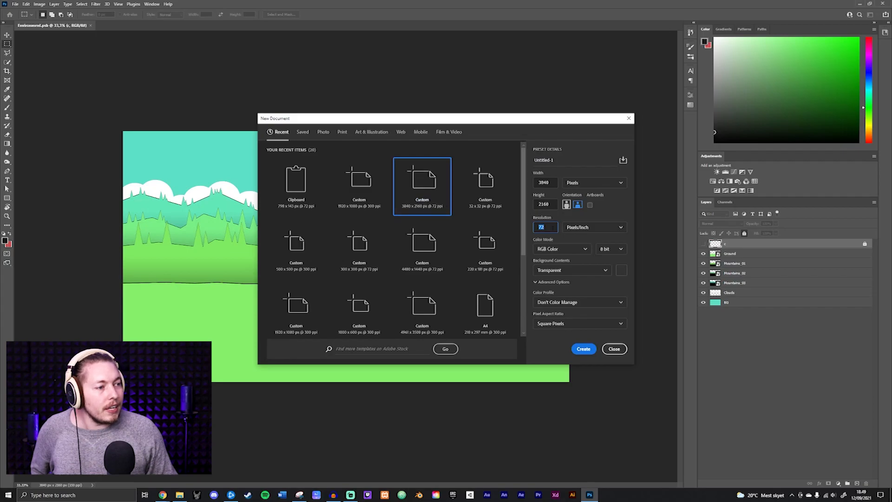
{"action": "left_click", "coordinate": [552, 228]}
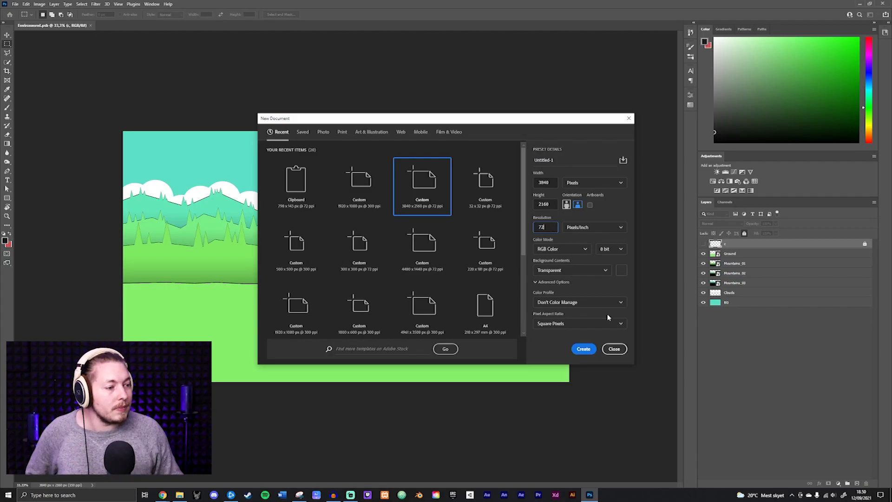
{"action": "left_click", "coordinate": [584, 349]}
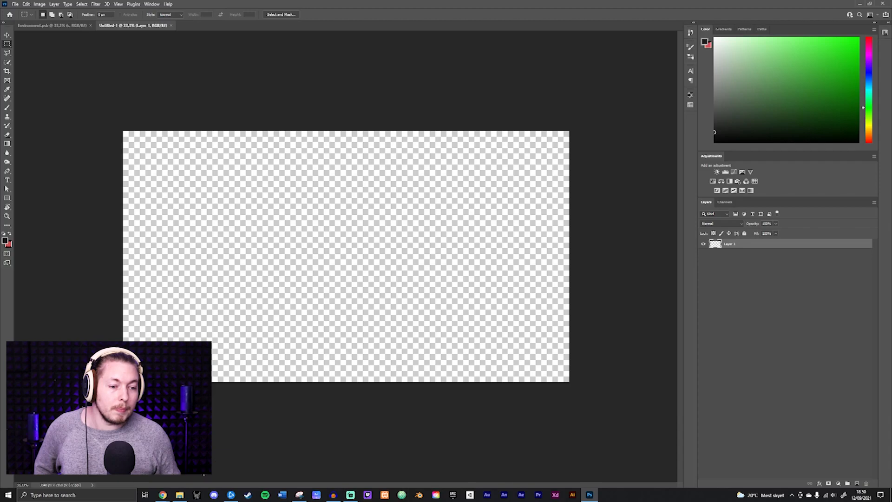
Place the saved colour palette image from File Explorer into the canvas's upper-left corner and commit the placement
{"action": "left_click", "coordinate": [181, 495]}
{"action": "left_click_drag", "start_coordinate": [384, 188], "coordinate": [529, 205]}
{"action": "left_click_drag", "start_coordinate": [351, 261], "coordinate": [178, 124]}
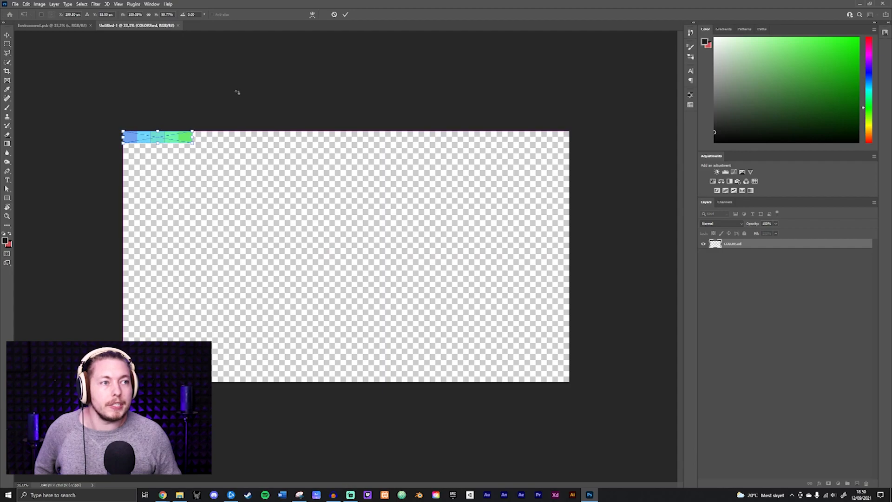
{"action": "left_click", "coordinate": [345, 14]}
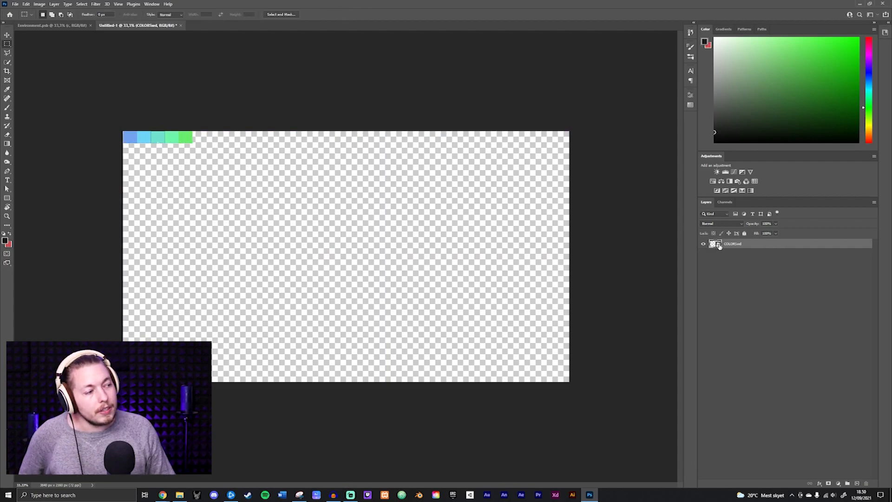
Fully lock the colour palette layer and deselect it using the Move tool
{"action": "left_click", "coordinate": [745, 233]}
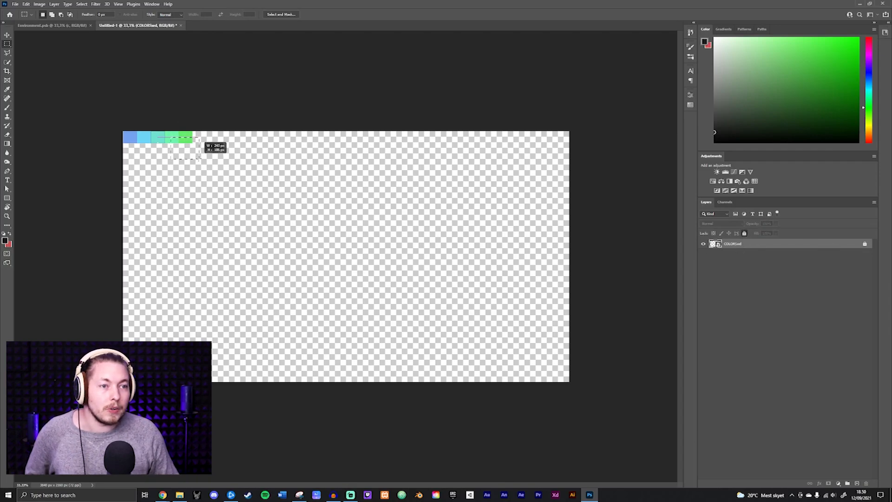
{"action": "left_click", "coordinate": [7, 35]}
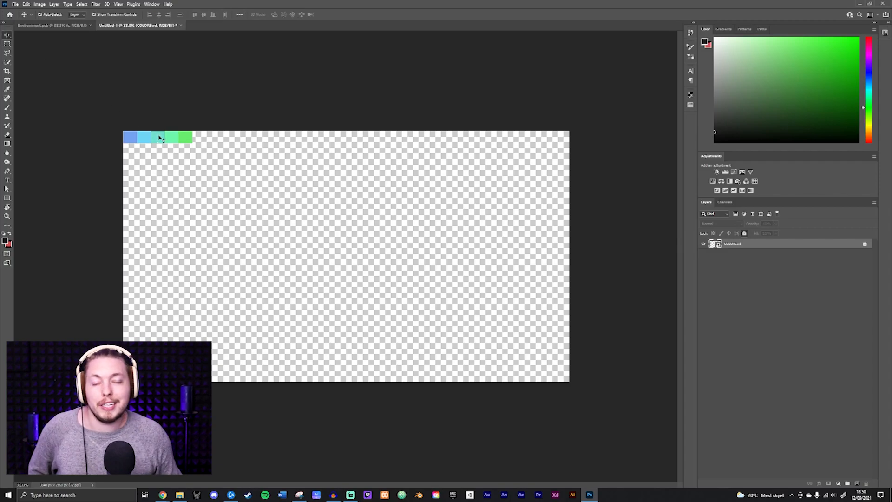
{"action": "left_click", "coordinate": [215, 173]}
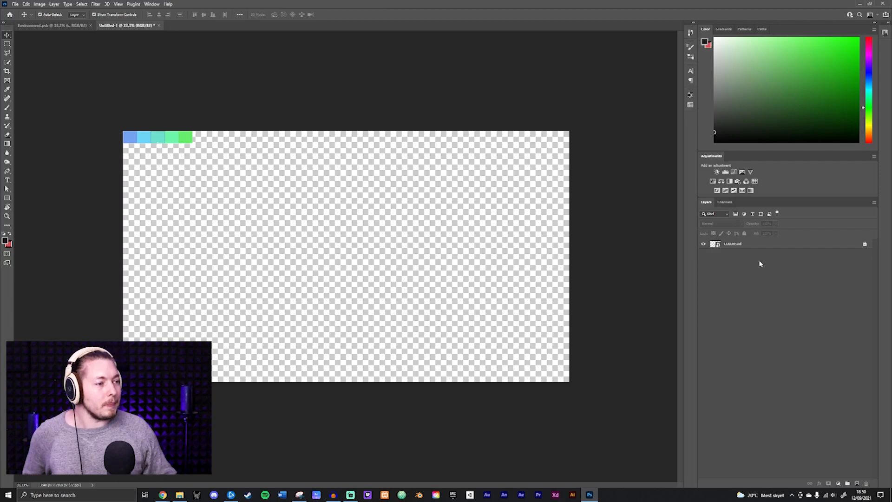
Examine the Environment.psb layers one at a time, hiding and reshowing the ground, mountains, clouds and background
{"action": "left_click", "coordinate": [67, 26]}
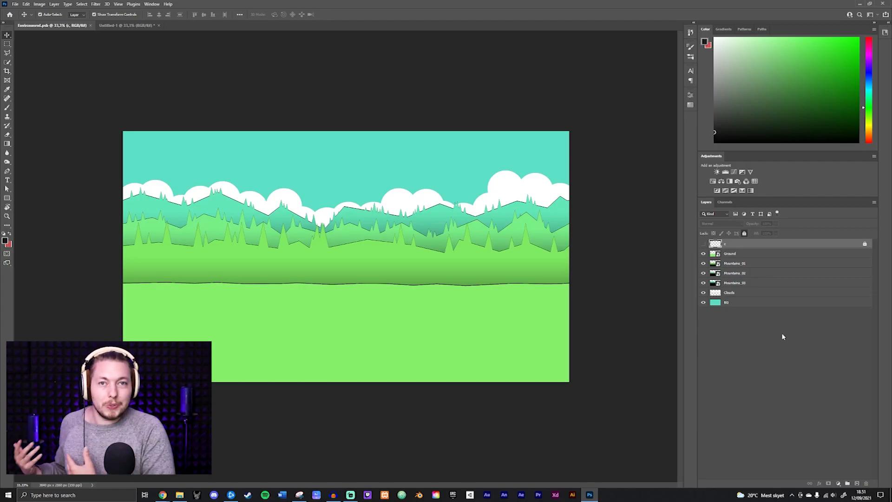
{"action": "left_click", "coordinate": [704, 255]}
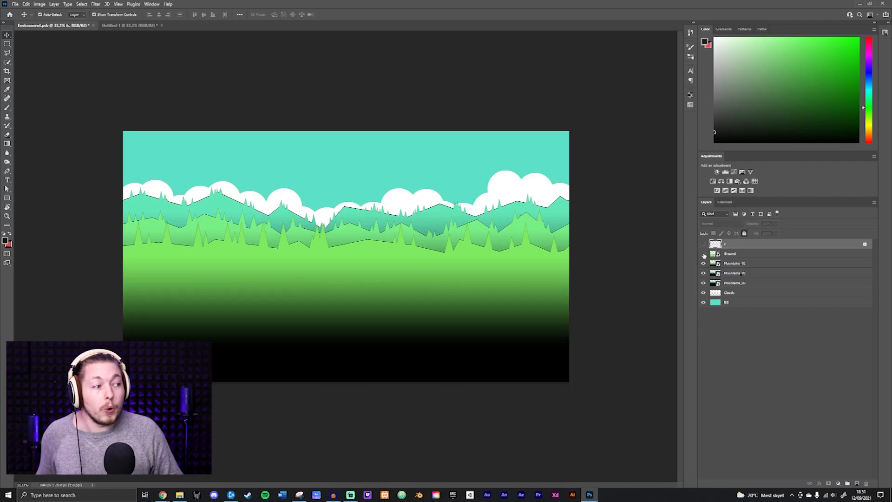
{"action": "left_click", "coordinate": [704, 254]}
{"action": "left_click", "coordinate": [704, 263]}
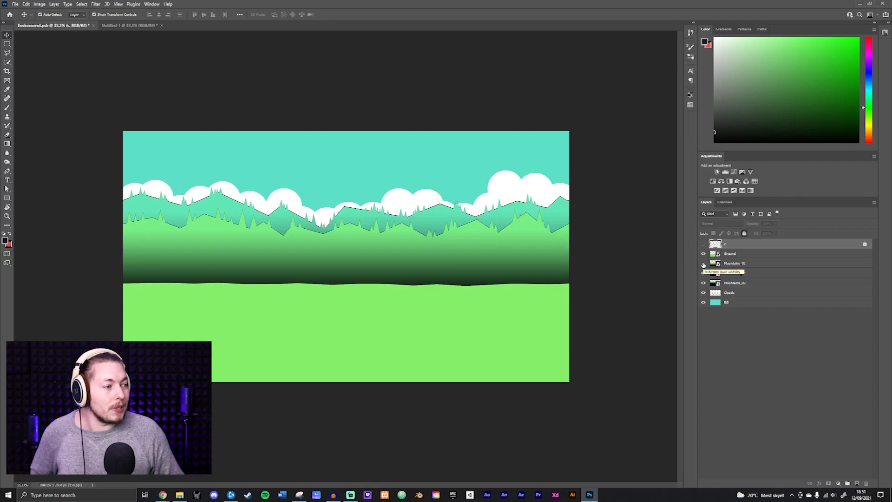
{"action": "left_click", "coordinate": [703, 264]}
{"action": "left_click", "coordinate": [704, 273]}
{"action": "left_click", "coordinate": [703, 273]}
{"action": "left_click", "coordinate": [703, 283]}
{"action": "left_click", "coordinate": [704, 283]}
{"action": "left_click", "coordinate": [704, 293]}
{"action": "left_click", "coordinate": [704, 292]}
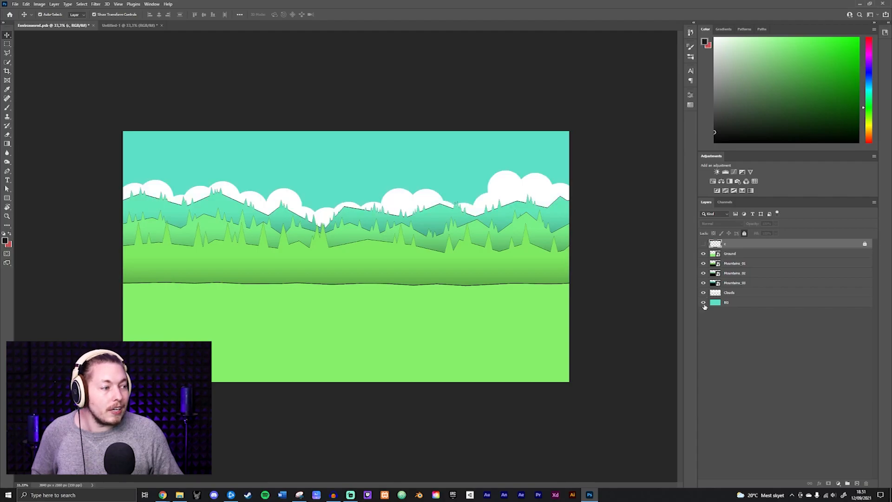
{"action": "left_click", "coordinate": [703, 302]}
{"action": "left_click", "coordinate": [703, 303]}
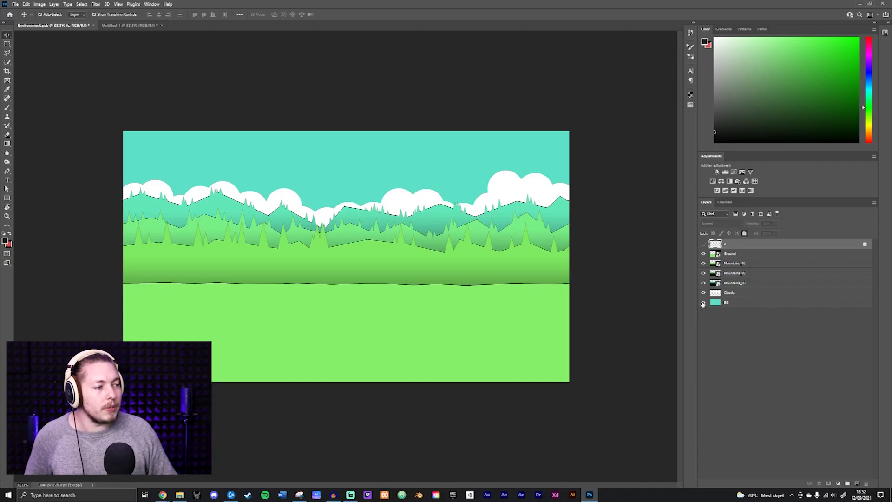
{"action": "left_click", "coordinate": [703, 303]}
{"action": "left_click", "coordinate": [703, 303]}
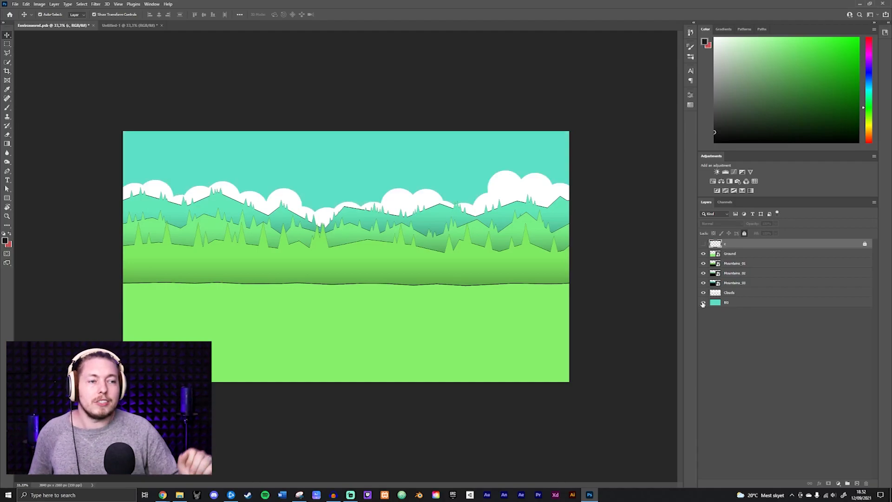
Return to the Untitled-1 document, add a new empty layer and move it below the colour palette layer
{"action": "left_click", "coordinate": [145, 25]}
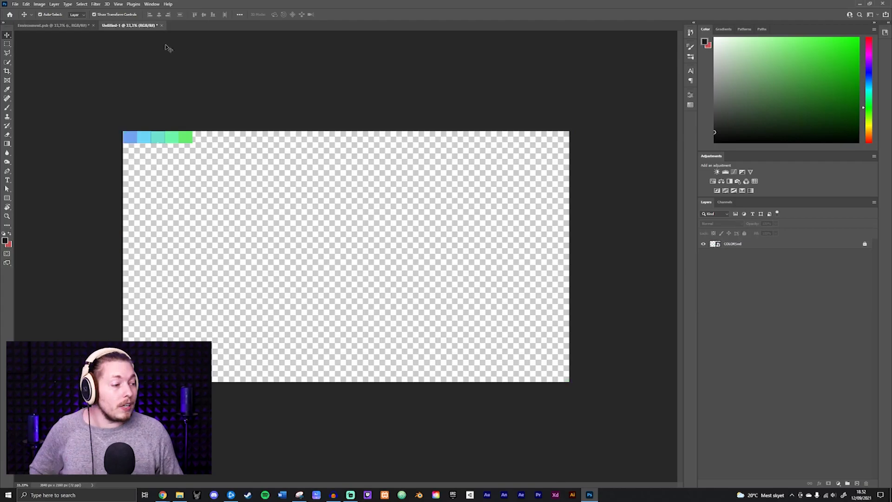
{"action": "left_click", "coordinate": [857, 483]}
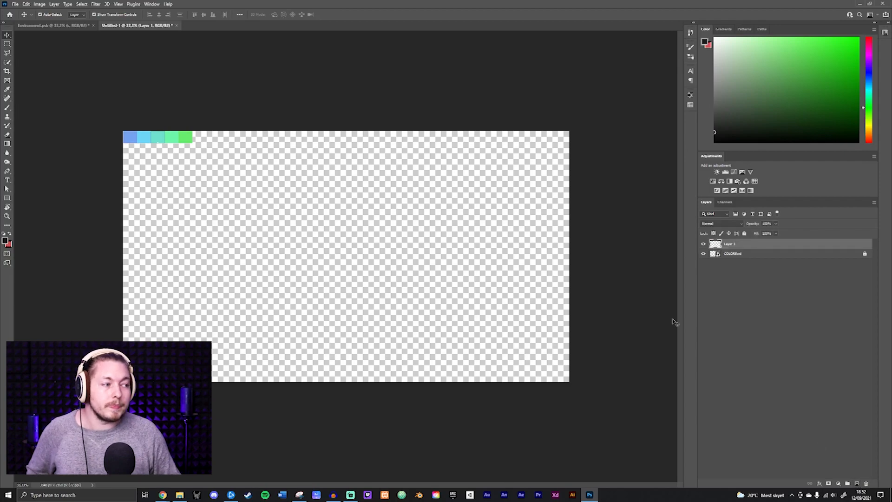
{"action": "left_click_drag", "start_coordinate": [748, 244], "coordinate": [748, 261]}
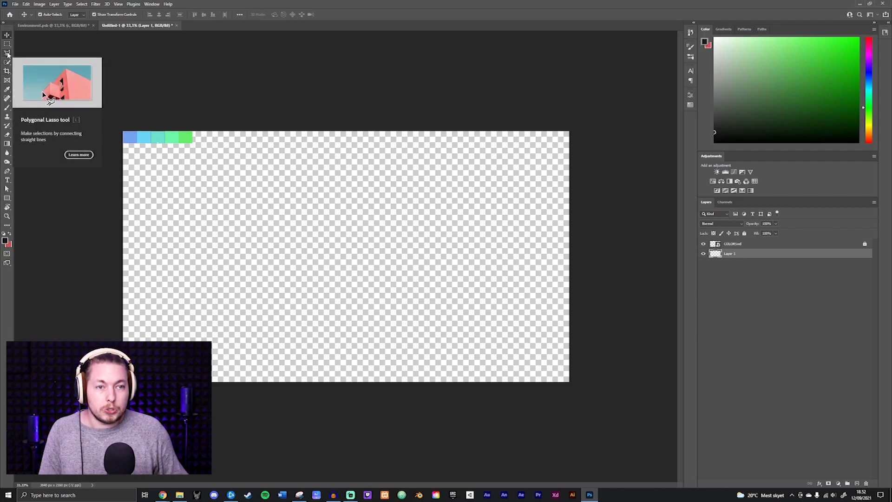
{"action": "left_click", "coordinate": [7, 54]}
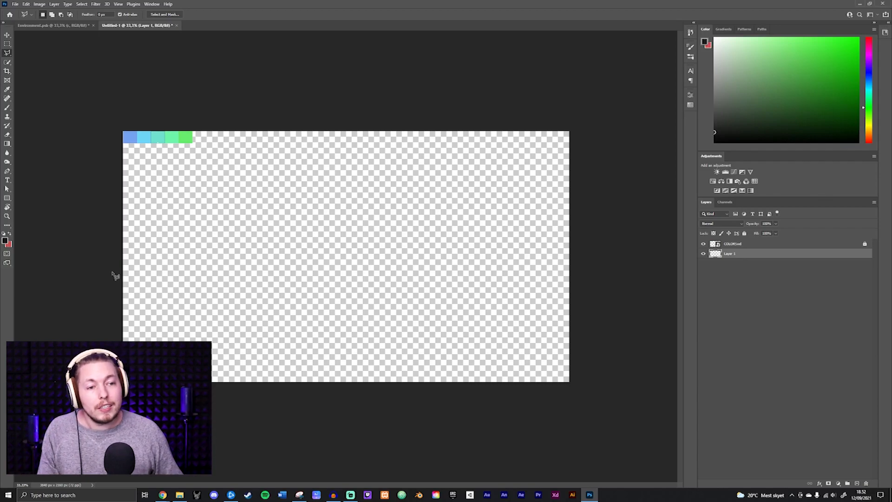
{"action": "key", "text": "ctrl+plus"}
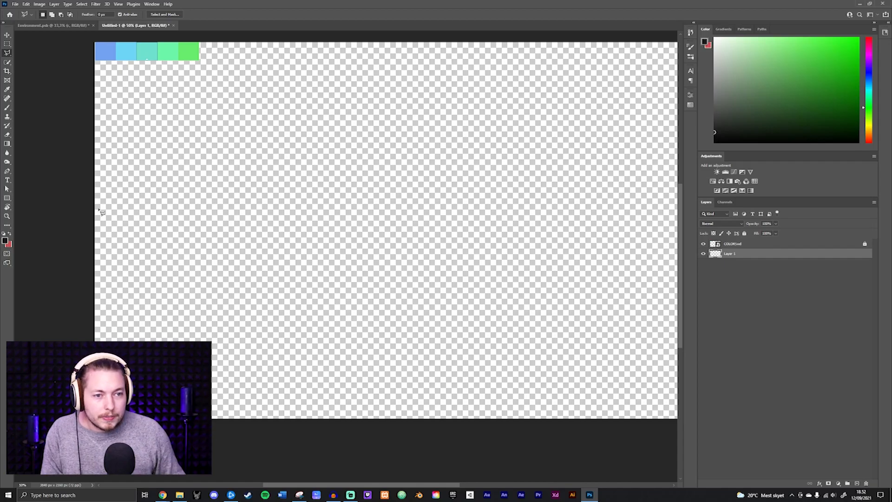
{"action": "left_click_drag", "start_coordinate": [199, 163], "coordinate": [218, 176]}
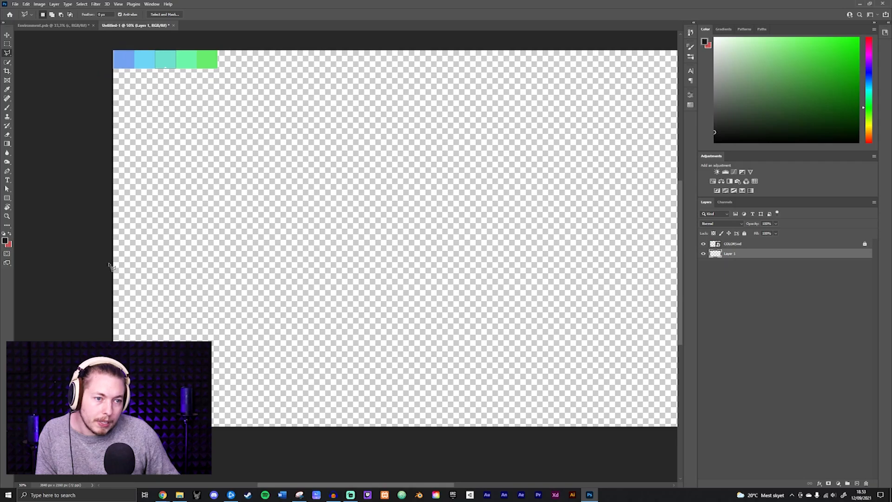
{"action": "mouse_move", "coordinate": [117, 269]}
{"action": "left_mouse_down"}
{"action": "mouse_move", "coordinate": [218, 272]}
{"action": "mouse_move", "coordinate": [228, 228]}
{"action": "mouse_move", "coordinate": [243, 255]}
{"action": "left_mouse_up"}
{"action": "key", "text": "Delete"}
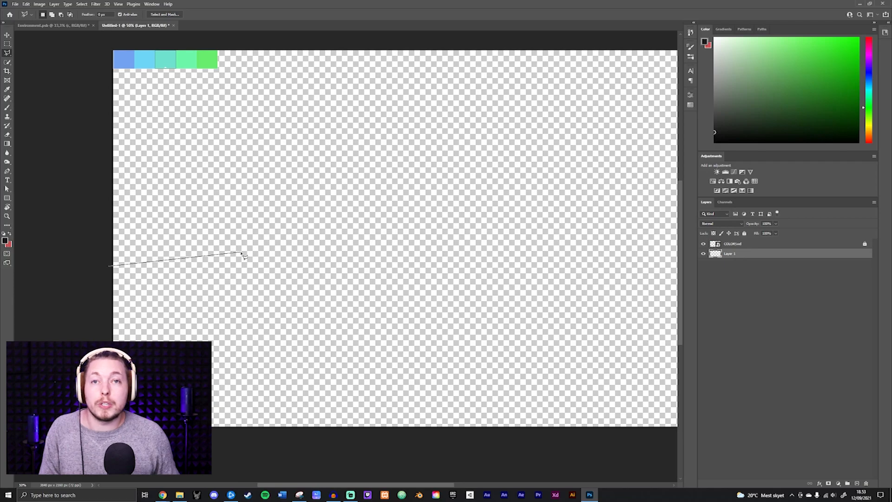
{"action": "key", "text": "Escape"}
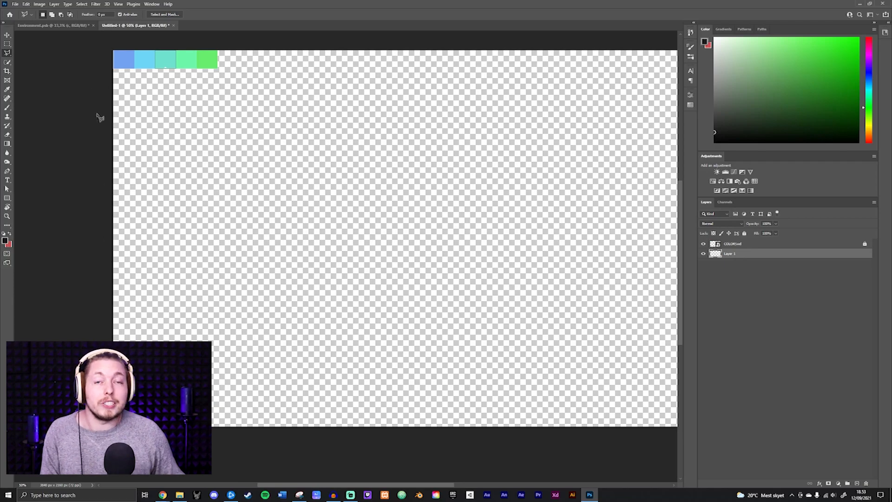
Draw a black rectangle about 4095 x 974 px across the lower part of the canvas, extending past both sides
{"action": "left_click", "coordinate": [8, 201]}
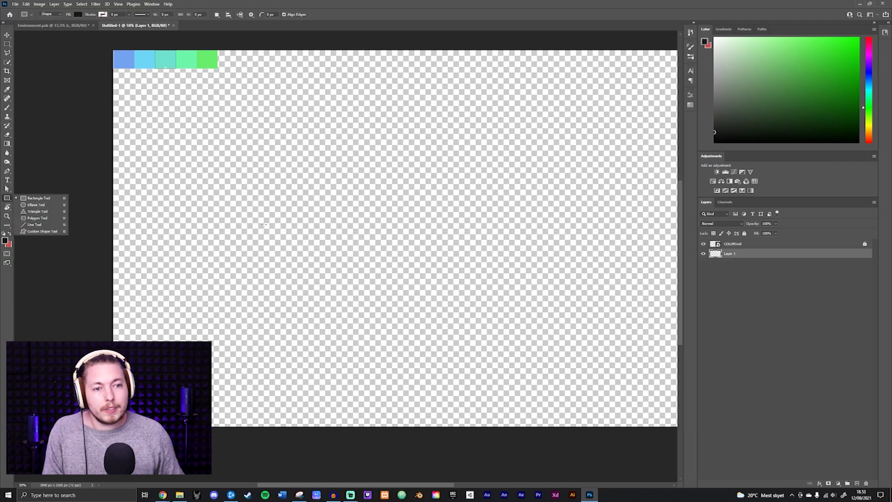
{"action": "left_click_drag", "start_coordinate": [363, 270], "coordinate": [267, 243]}
{"action": "key", "text": "ctrl+minus"}
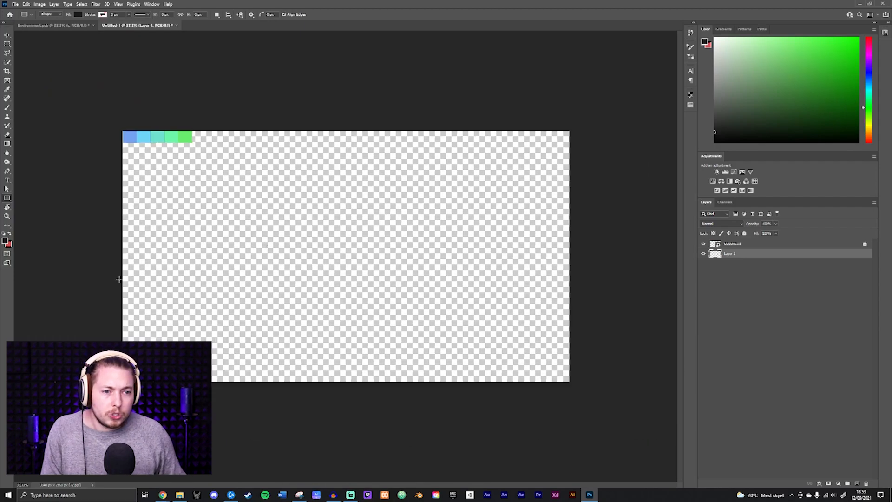
{"action": "left_click_drag", "start_coordinate": [107, 275], "coordinate": [584, 387]}
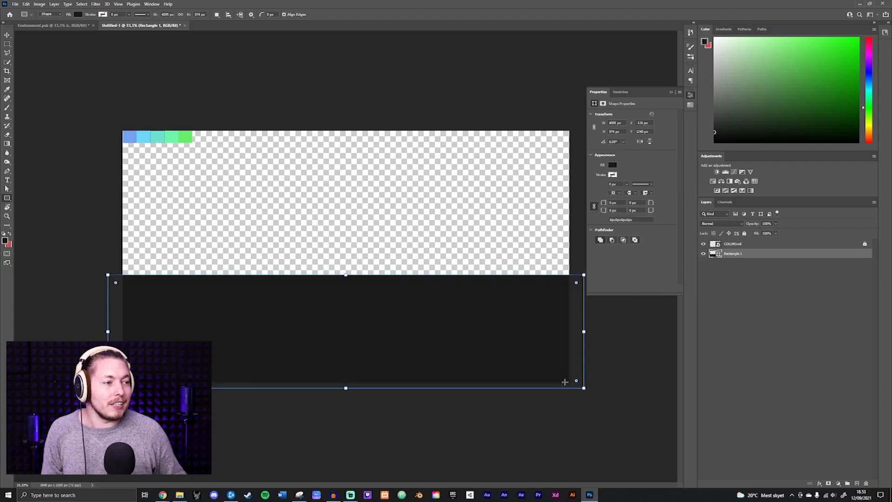
Add a new layer above the black rectangle and start a Polygonal Lasso outline just outside the canvas's left edge at the ground line
{"action": "left_click", "coordinate": [857, 484]}
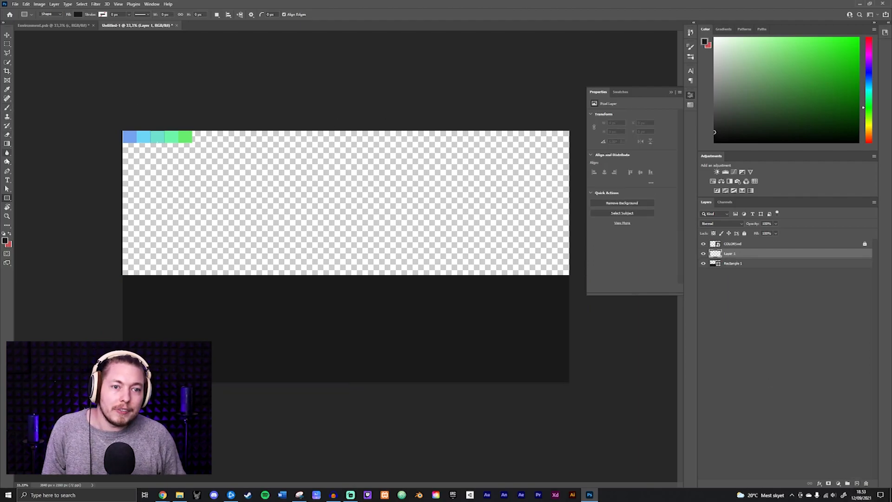
{"action": "left_click", "coordinate": [6, 169]}
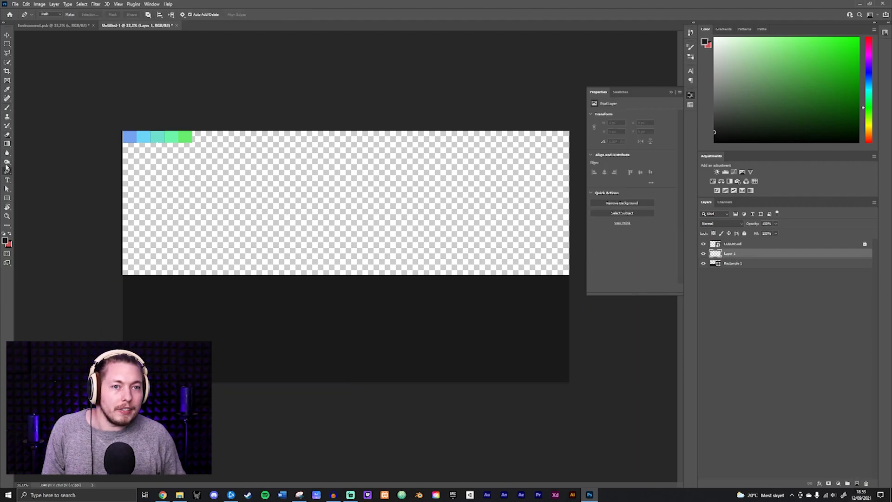
{"action": "left_click", "coordinate": [7, 52]}
{"action": "key", "text": "ctrl+plus"}
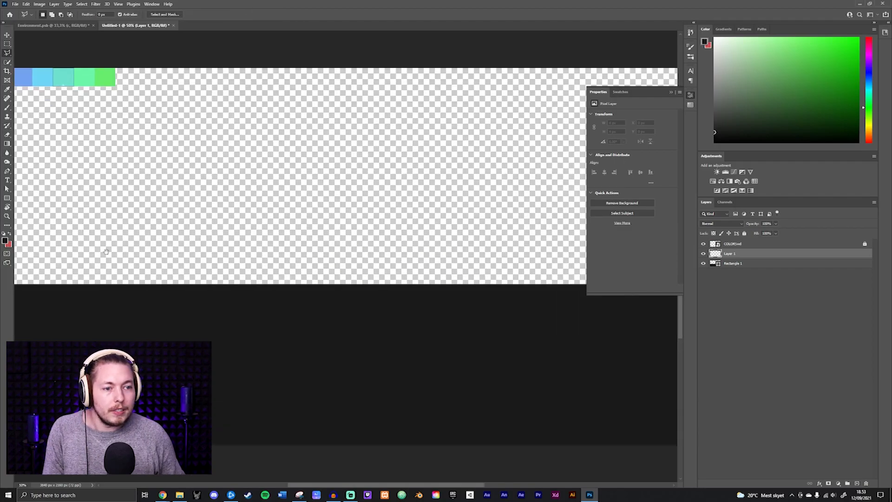
{"action": "left_click_drag", "start_coordinate": [106, 252], "coordinate": [221, 259]}
{"action": "left_click", "coordinate": [175, 257]}
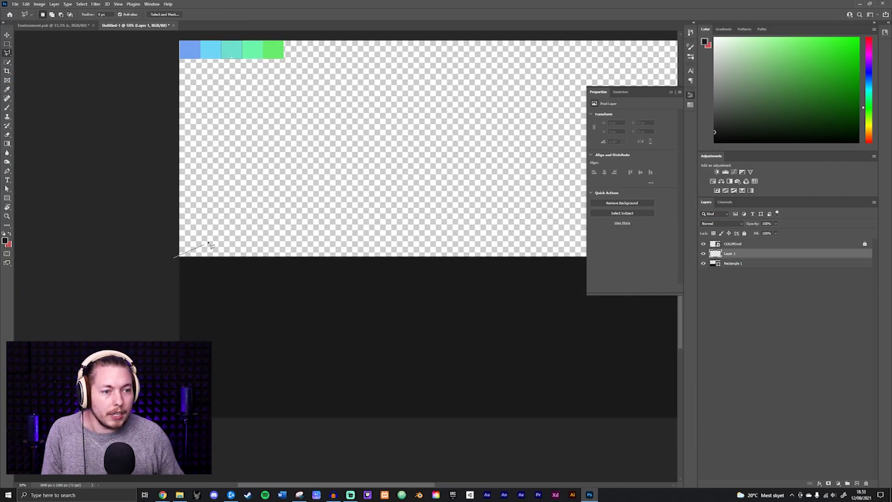
{"action": "left_click", "coordinate": [225, 200]}
{"action": "left_click", "coordinate": [272, 330]}
{"action": "left_click", "coordinate": [352, 244]}
{"action": "left_click", "coordinate": [393, 305]}
{"action": "left_click", "coordinate": [435, 92]}
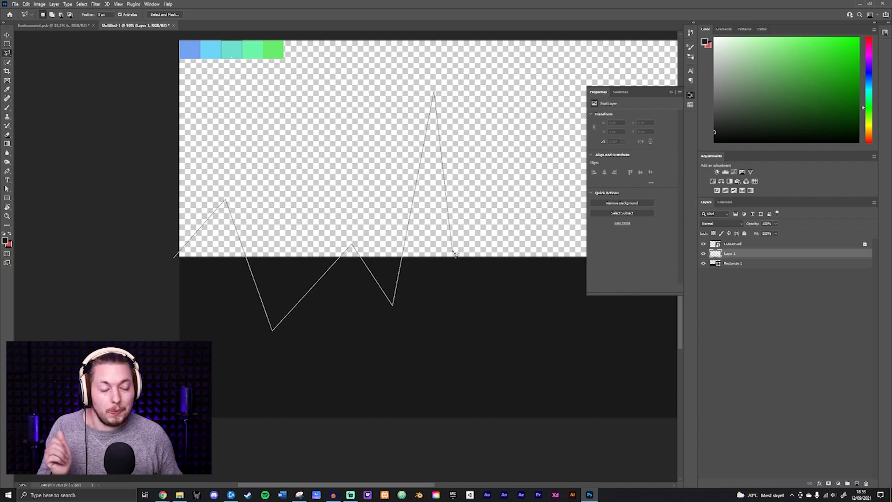
{"action": "key", "text": "BackSpace"}
{"action": "key", "text": "BackSpace"}
{"action": "key", "text": "BackSpace"}
{"action": "key", "text": "BackSpace"}
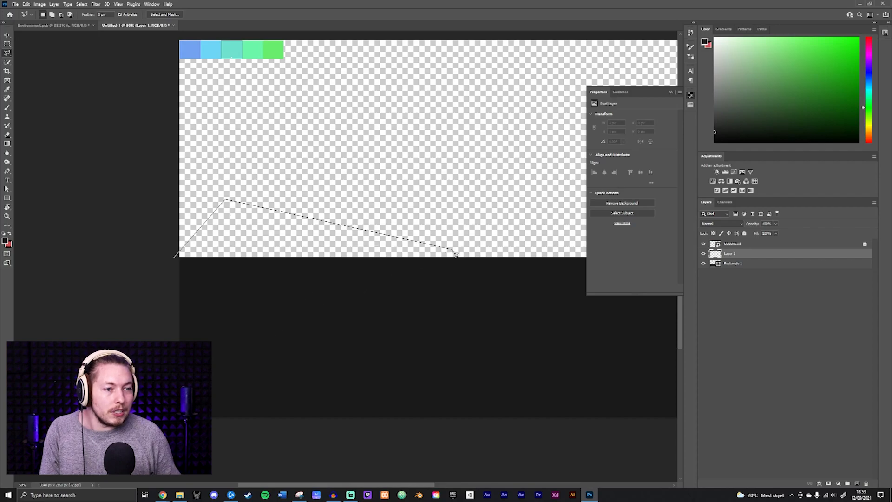
{"action": "key", "text": "BackSpace"}
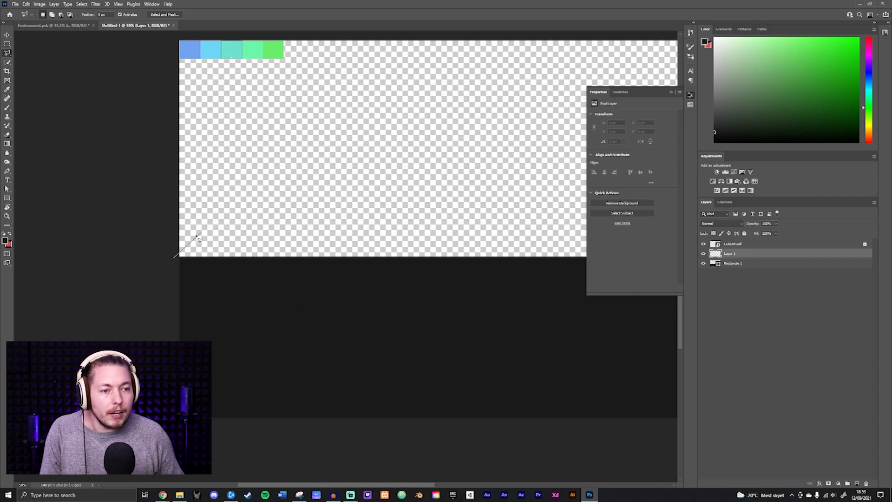
Outline the first shallow bumps of the ground along the black rectangle's upper edge, close to the canvas's left side
{"action": "left_click", "coordinate": [200, 255]}
{"action": "left_click", "coordinate": [223, 258]}
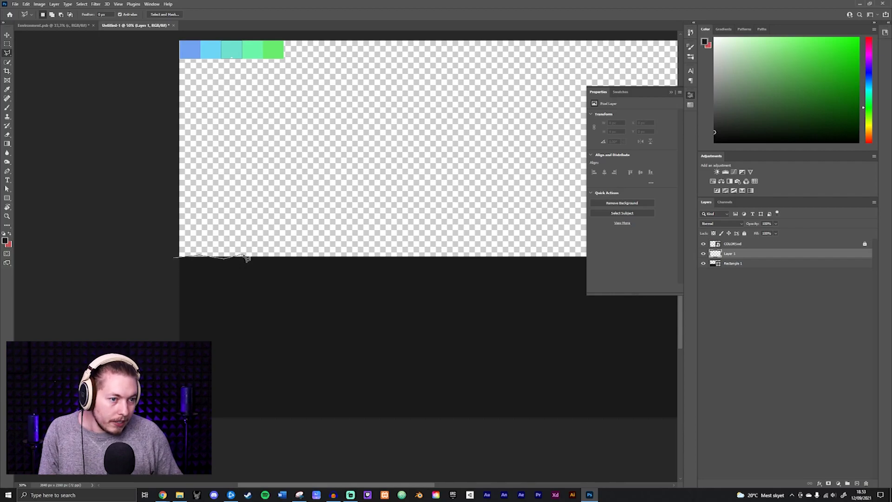
{"action": "left_click", "coordinate": [245, 255]}
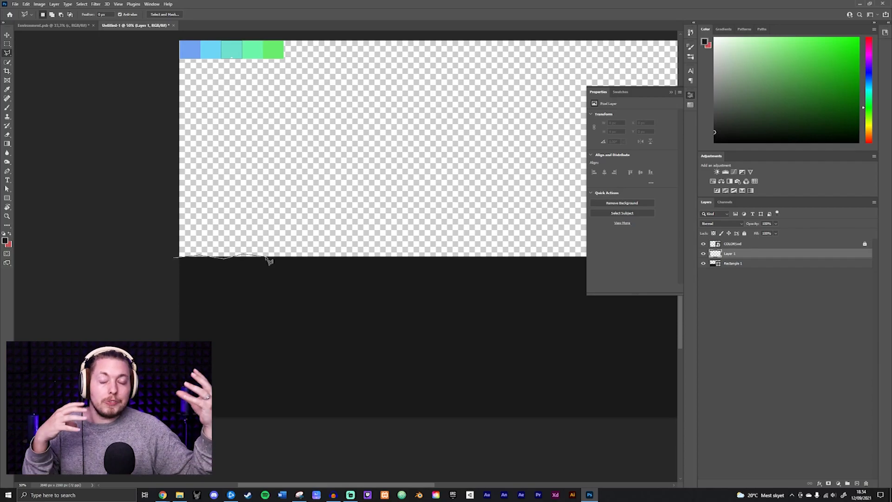
{"action": "left_click", "coordinate": [269, 237]}
{"action": "left_click", "coordinate": [296, 291]}
{"action": "left_click", "coordinate": [333, 219]}
{"action": "key", "text": "BackSpace"}
{"action": "key", "text": "BackSpace"}
{"action": "key", "text": "BackSpace"}
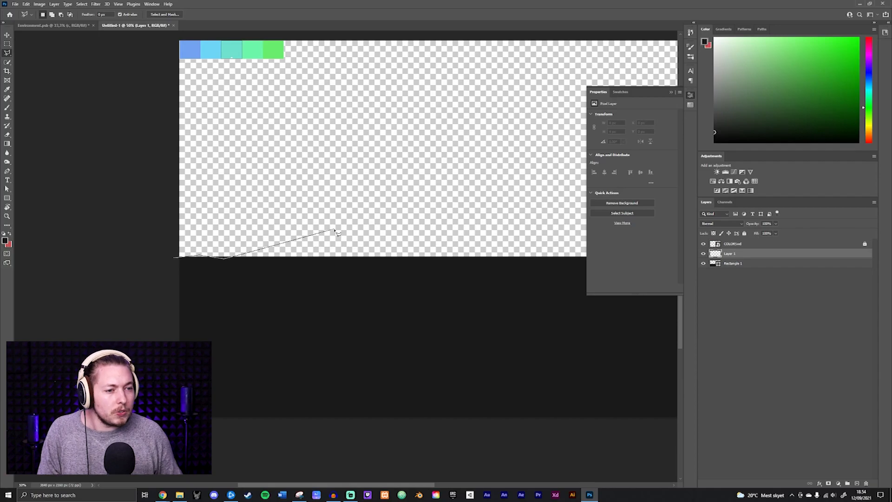
Continue the slightly uneven lasso outline along the rectangle's upper edge to just past the canvas's right edge
{"action": "left_click", "coordinate": [279, 259]}
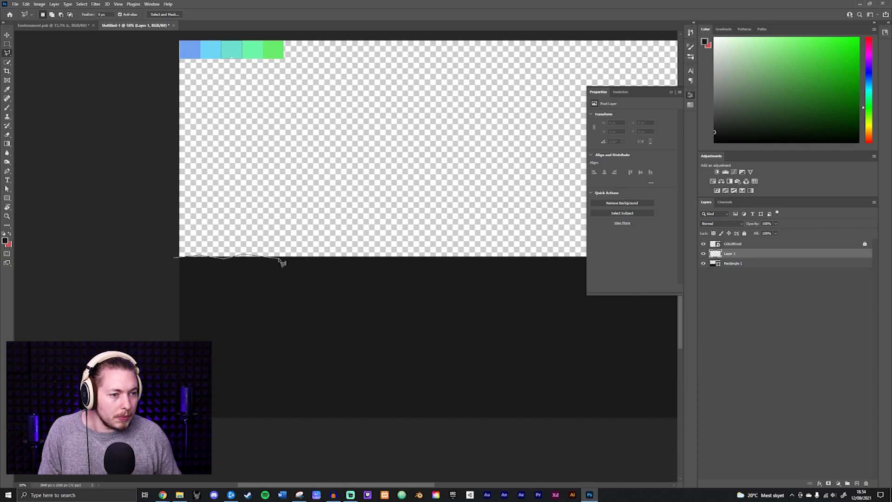
{"action": "left_click", "coordinate": [330, 255]}
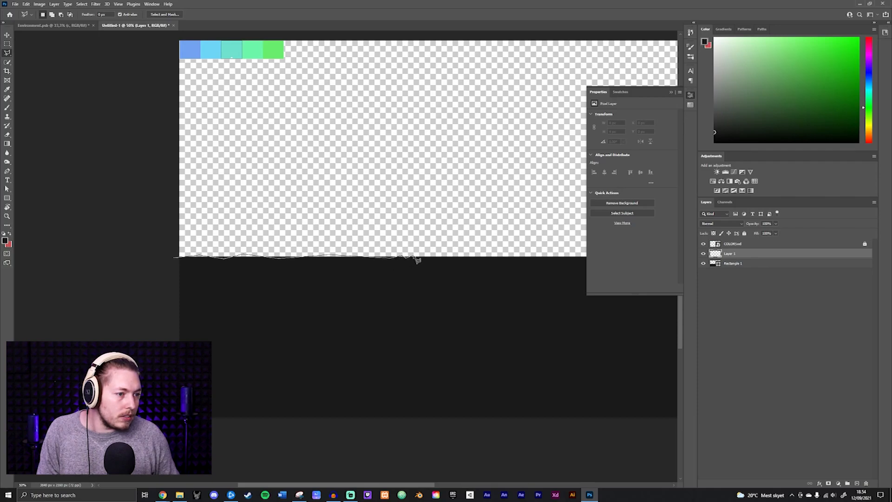
{"action": "mouse_move", "coordinate": [488, 263]}
{"action": "left_mouse_down"}
{"action": "mouse_move", "coordinate": [542, 235]}
{"action": "mouse_move", "coordinate": [515, 225]}
{"action": "mouse_move", "coordinate": [286, 222]}
{"action": "mouse_move", "coordinate": [295, 254]}
{"action": "mouse_move", "coordinate": [506, 254]}
{"action": "mouse_move", "coordinate": [474, 231]}
{"action": "mouse_move", "coordinate": [329, 208]}
{"action": "mouse_move", "coordinate": [308, 239]}
{"action": "mouse_move", "coordinate": [396, 227]}
{"action": "mouse_move", "coordinate": [418, 238]}
{"action": "mouse_move", "coordinate": [444, 233]}
{"action": "left_mouse_up"}
{"action": "scroll", "coordinate": [439, 230], "scroll_direction": "up", "scroll_amount": 6}
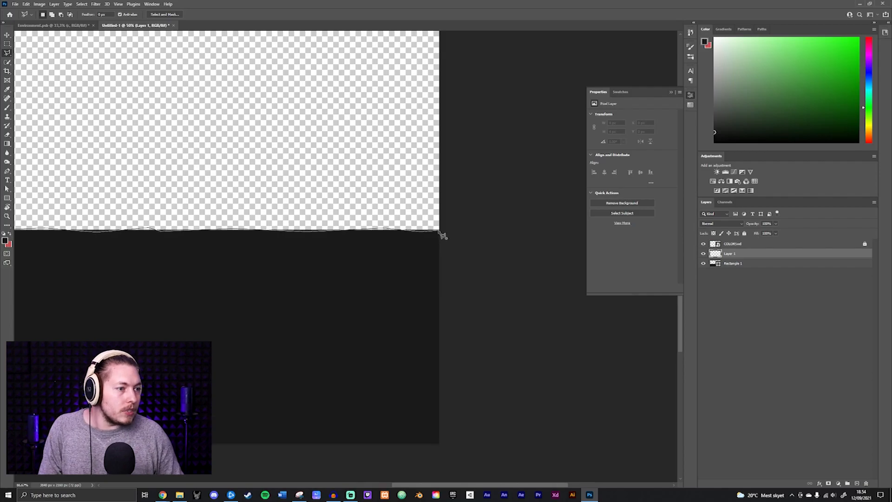
{"action": "left_click_drag", "start_coordinate": [442, 235], "coordinate": [451, 229]}
{"action": "scroll", "coordinate": [450, 231], "scroll_direction": "up", "scroll_amount": 1}
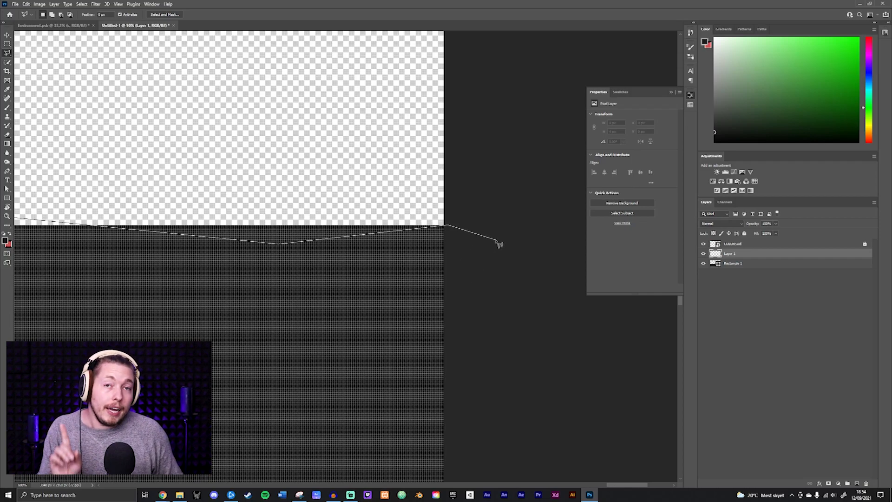
Carry the lasso outline down outside the canvas's right edge and back beneath the canvas to its left side
{"action": "left_click_drag", "start_coordinate": [474, 344], "coordinate": [466, 58]}
{"action": "scroll", "coordinate": [490, 268], "scroll_direction": "down", "scroll_amount": 1}
{"action": "scroll", "coordinate": [493, 273], "scroll_direction": "down", "scroll_amount": 4}
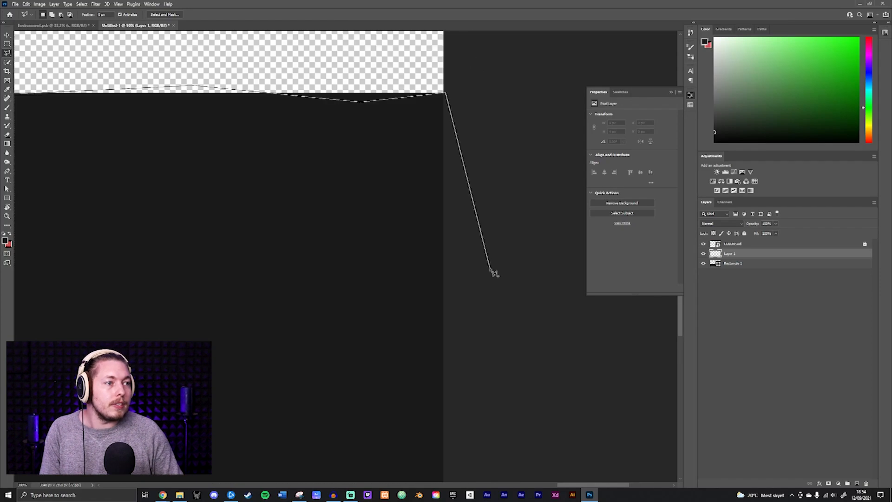
{"action": "left_click_drag", "start_coordinate": [446, 296], "coordinate": [430, 128]}
{"action": "left_click", "coordinate": [450, 389]}
{"action": "left_click_drag", "start_coordinate": [190, 313], "coordinate": [454, 302]}
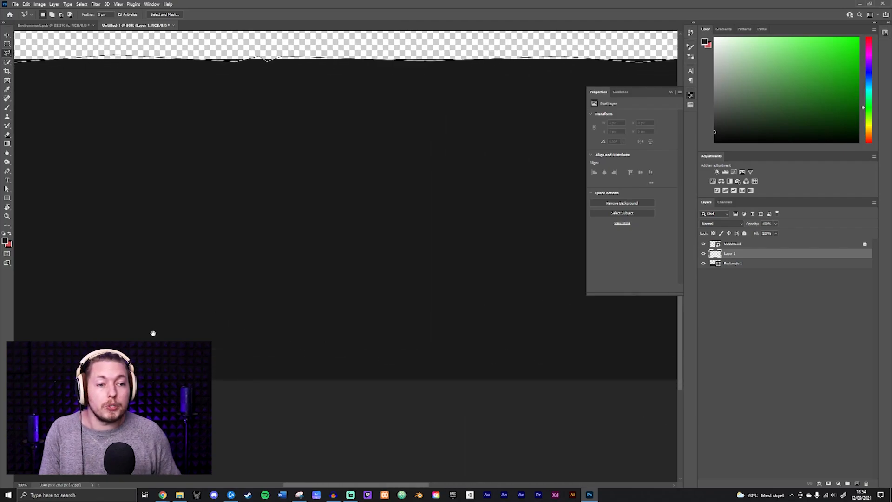
{"action": "left_click_drag", "start_coordinate": [154, 335], "coordinate": [430, 328]}
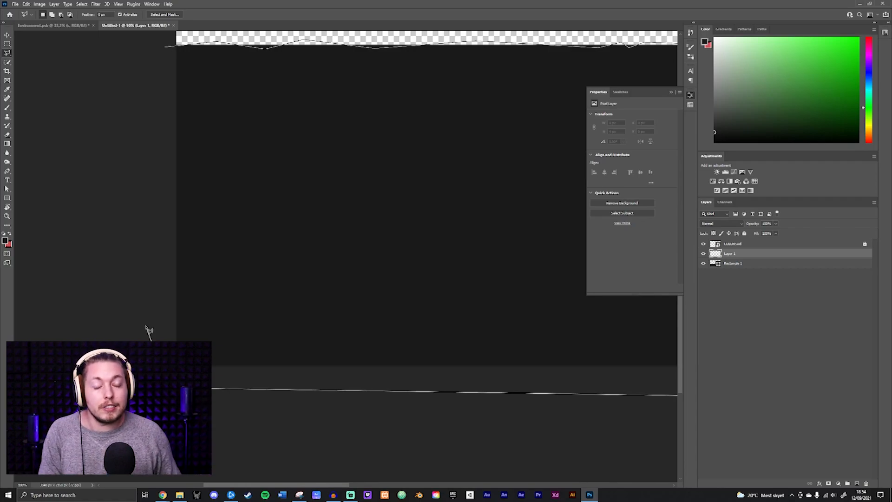
Bring the lasso outline up outside the canvas's left edge and close it at the ground line to select the ground area
{"action": "left_click_drag", "start_coordinate": [192, 182], "coordinate": [191, 291]}
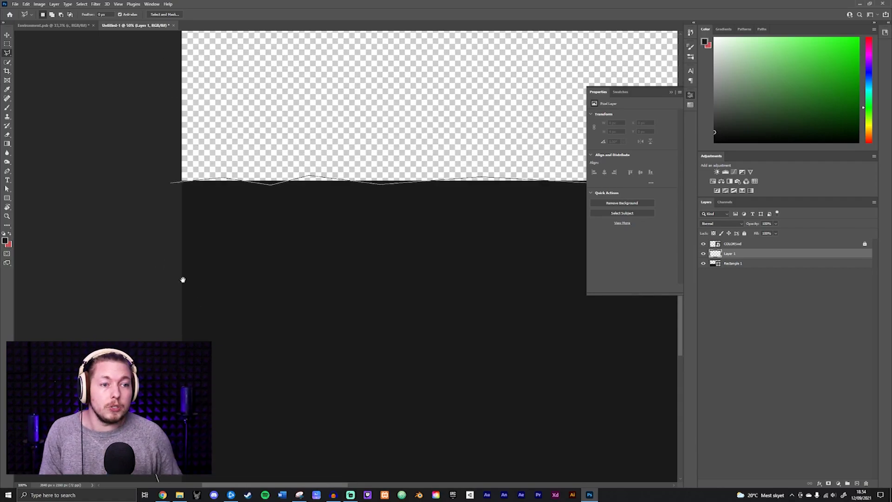
{"action": "scroll", "coordinate": [175, 195], "scroll_direction": "up", "scroll_amount": 8}
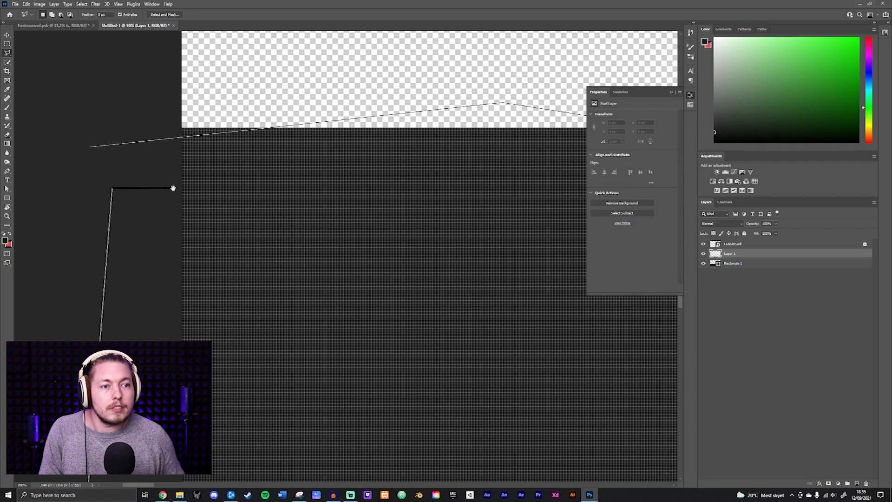
{"action": "left_click_drag", "start_coordinate": [173, 188], "coordinate": [376, 274]}
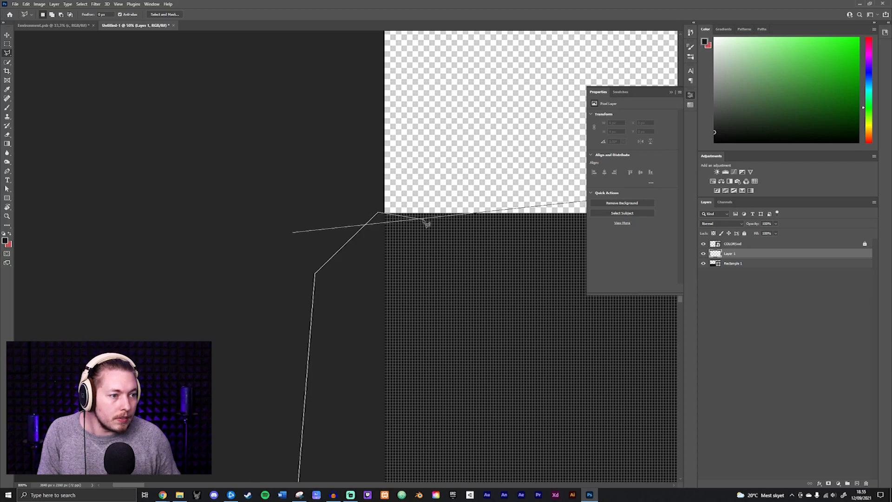
{"action": "key", "text": "Escape"}
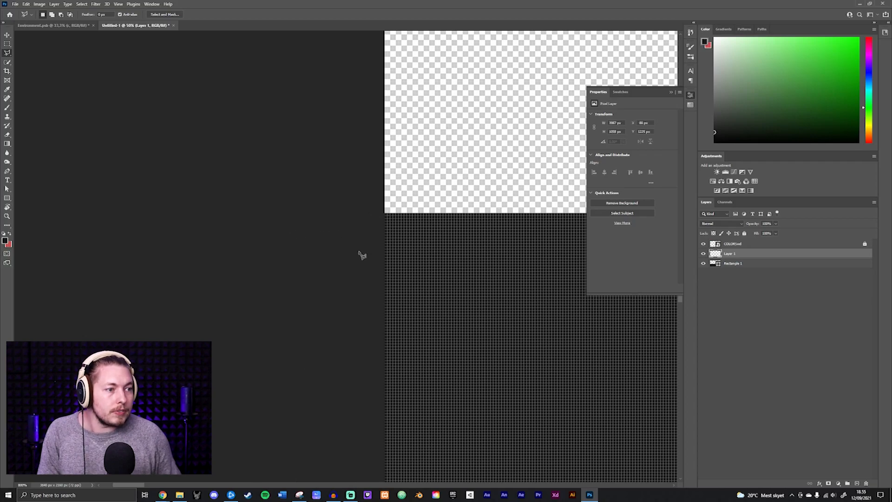
{"action": "key", "text": "ctrl+minus"}
{"action": "key", "text": "ctrl+minus"}
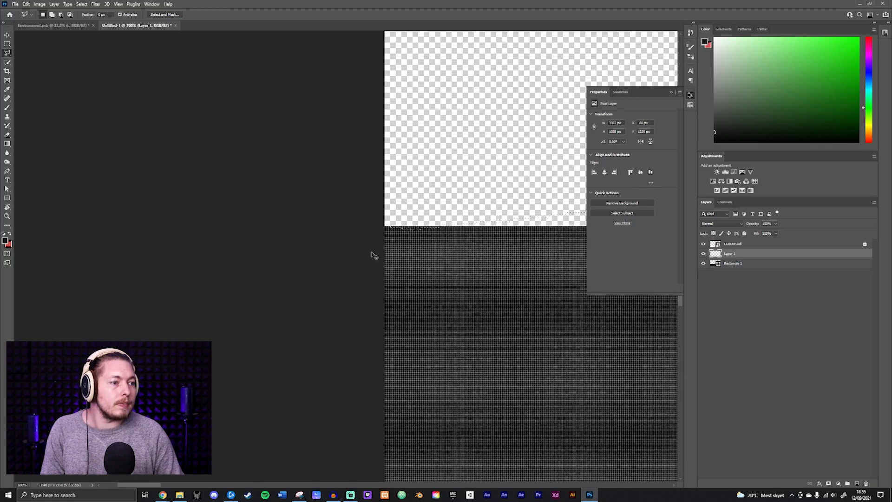
{"action": "key", "text": "ctrl+minus"}
{"action": "key", "text": "ctrl+minus"}
{"action": "key", "text": "ctrl+minus"}
{"action": "key", "text": "ctrl+minus"}
{"action": "key", "text": "ctrl+minus"}
{"action": "key", "text": "ctrl+minus"}
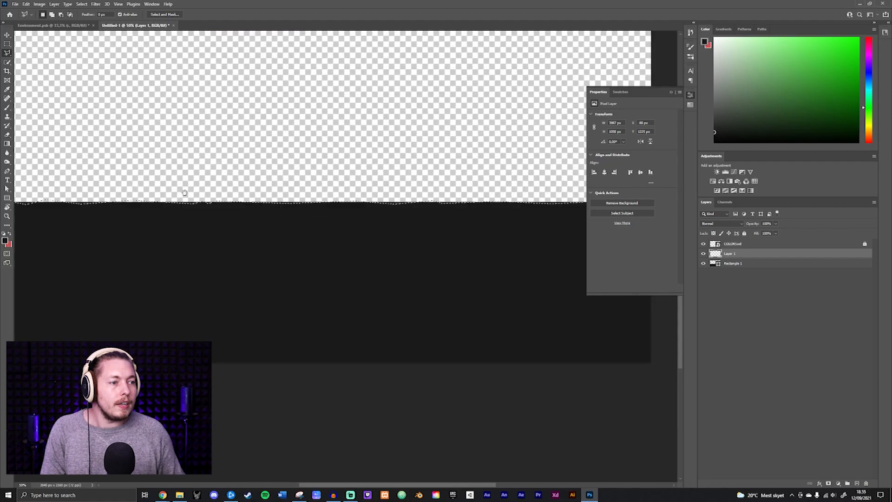
{"action": "key", "text": "ctrl+minus"}
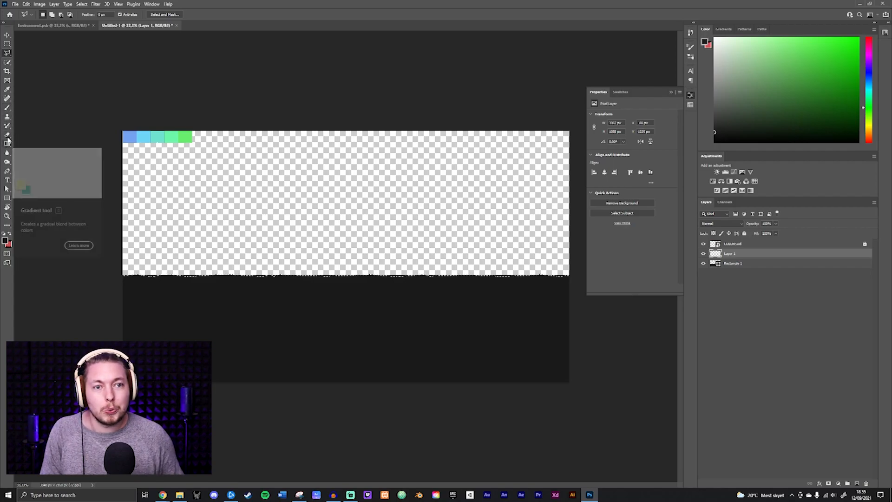
Paint the whole ground selection with the palette's green using a large brush, and remove the selection
{"action": "left_click", "coordinate": [7, 108]}
{"action": "left_click_drag", "start_coordinate": [234, 228], "coordinate": [334, 216]}
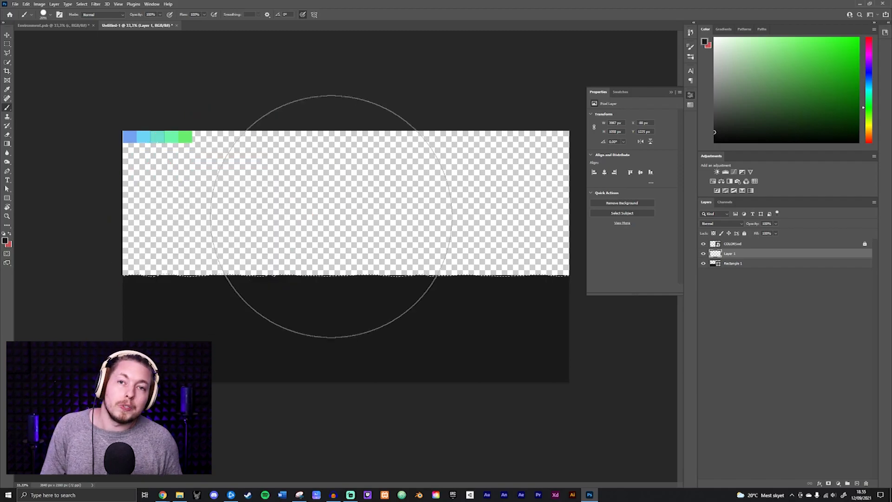
{"action": "mouse_move", "coordinate": [330, 213]}
{"action": "left_mouse_down"}
{"action": "mouse_move", "coordinate": [348, 225]}
{"action": "mouse_move", "coordinate": [349, 127]}
{"action": "mouse_move", "coordinate": [344, 319]}
{"action": "mouse_move", "coordinate": [438, 318]}
{"action": "mouse_move", "coordinate": [267, 318]}
{"action": "mouse_move", "coordinate": [293, 316]}
{"action": "left_mouse_up"}
{"action": "left_click", "coordinate": [187, 137], "text": "alt"}
{"action": "mouse_move", "coordinate": [93, 289]}
{"action": "left_mouse_down"}
{"action": "mouse_move", "coordinate": [193, 303]}
{"action": "mouse_move", "coordinate": [544, 293]}
{"action": "mouse_move", "coordinate": [382, 353]}
{"action": "mouse_move", "coordinate": [100, 348]}
{"action": "left_mouse_up"}
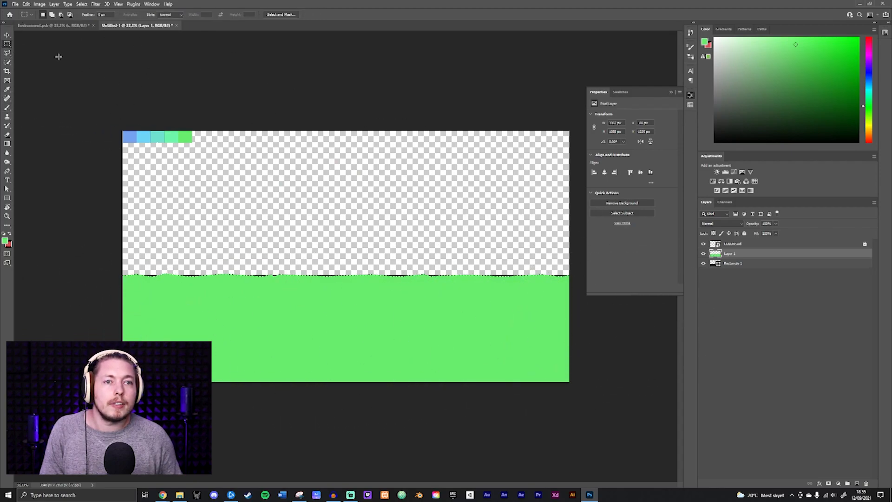
{"action": "left_click", "coordinate": [7, 36]}
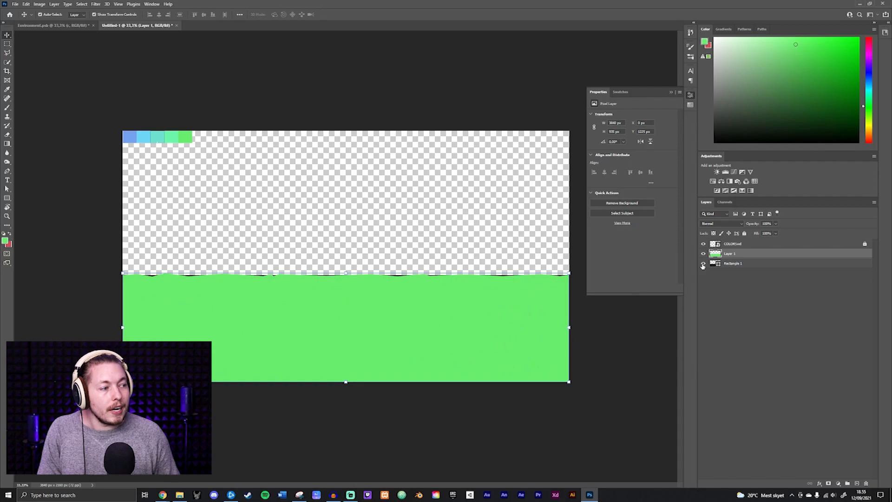
Compare with the finished Environment.psb ground, and stretch the Untitled-1 black rectangle upward to a height of about 1088 px
{"action": "left_click", "coordinate": [747, 264]}
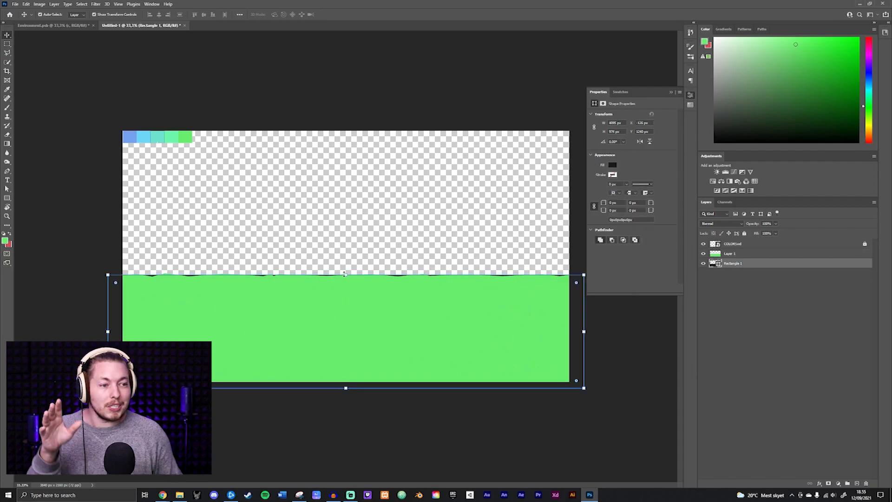
{"action": "left_click_drag", "start_coordinate": [345, 274], "coordinate": [350, 246]}
{"action": "left_click", "coordinate": [70, 26]}
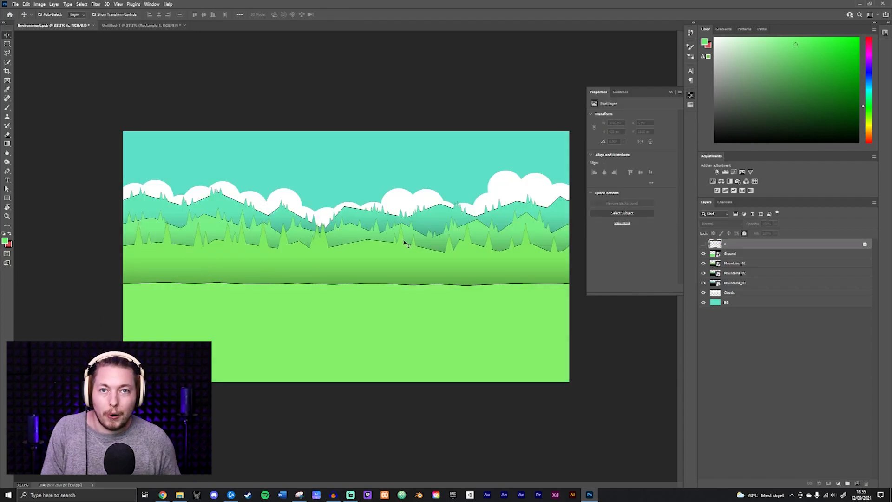
{"action": "left_click", "coordinate": [149, 26]}
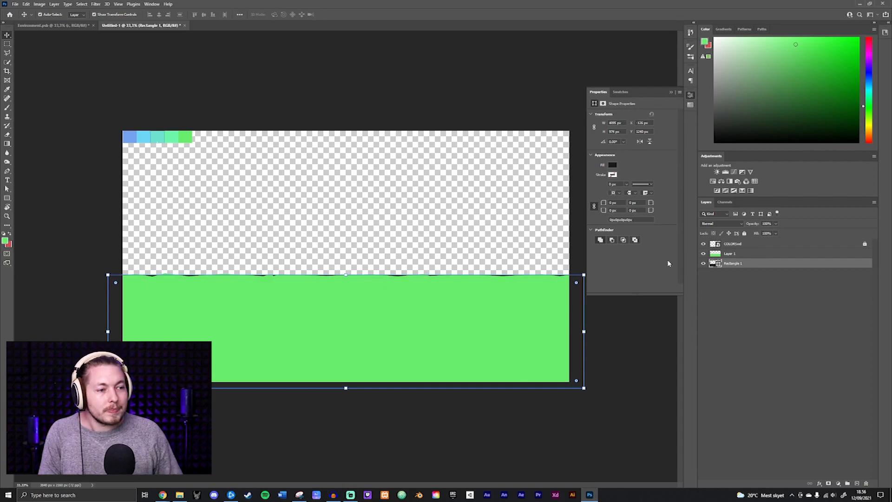
{"action": "left_click_drag", "start_coordinate": [344, 275], "coordinate": [346, 262]}
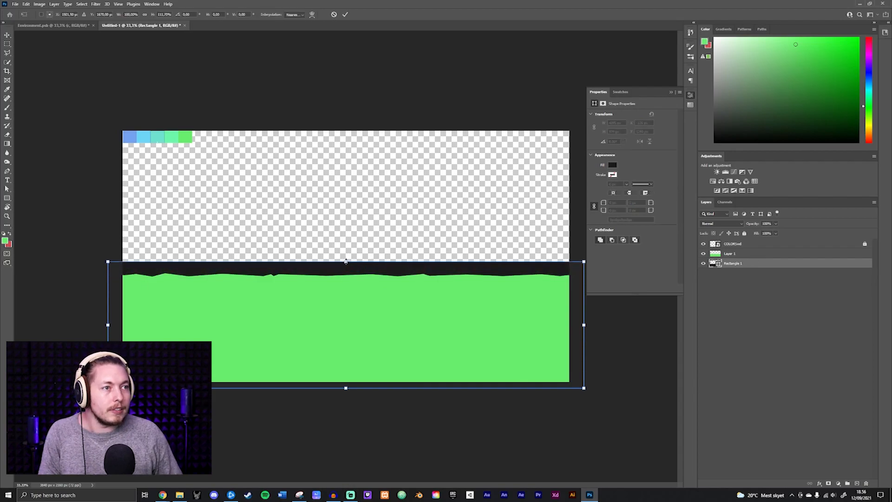
{"action": "left_click", "coordinate": [345, 15]}
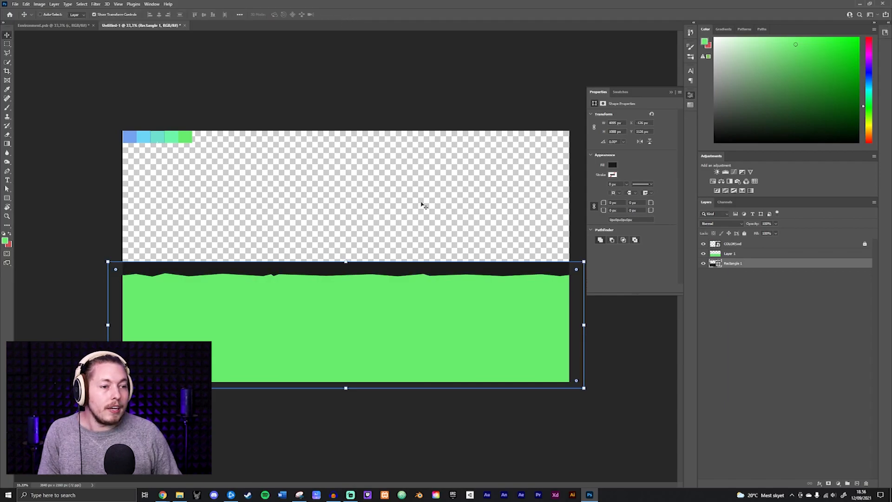
Add a new empty layer between the green ground layer and the black rectangle
{"action": "key", "text": "ctrl+plus"}
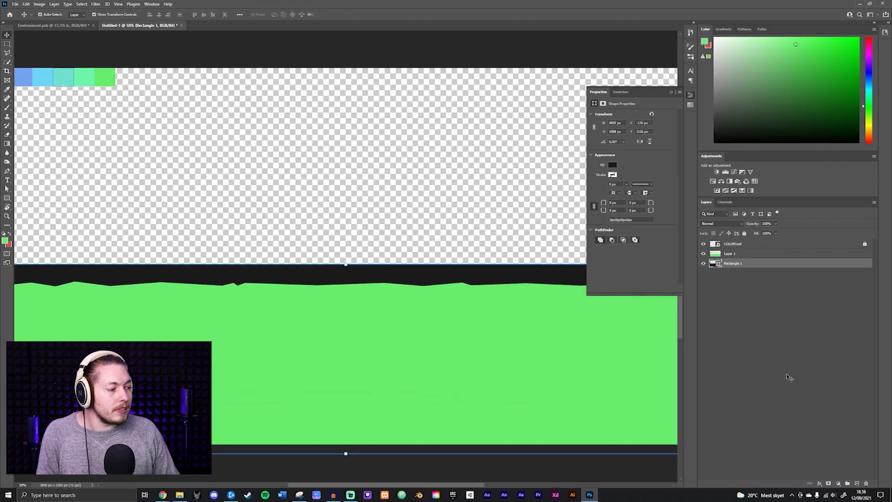
{"action": "left_click", "coordinate": [857, 483]}
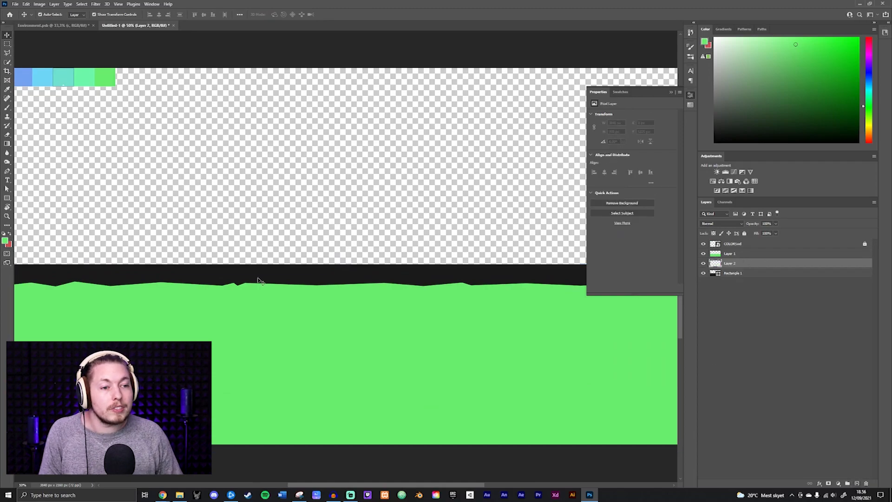
{"action": "left_click_drag", "start_coordinate": [263, 269], "coordinate": [483, 249]}
{"action": "scroll", "coordinate": [402, 256], "scroll_direction": "up", "scroll_amount": 5}
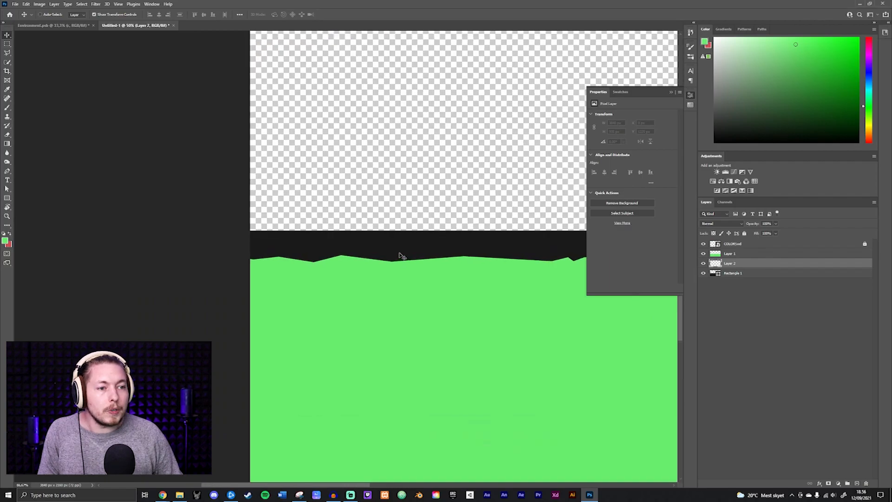
Start a polygonal lasso outline at the canvas's left edge, on the black rectangle's top edge, with a short rise to the right
{"action": "left_click_drag", "start_coordinate": [316, 207], "coordinate": [590, 245]}
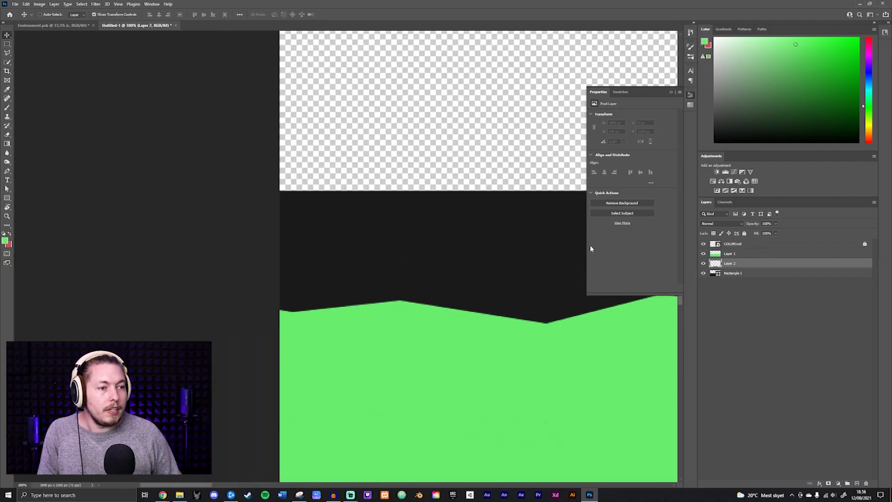
{"action": "key", "text": "ctrl+plus"}
{"action": "key", "text": "ctrl+plus"}
{"action": "key", "text": "ctrl+plus"}
{"action": "left_click_drag", "start_coordinate": [273, 135], "coordinate": [305, 153]}
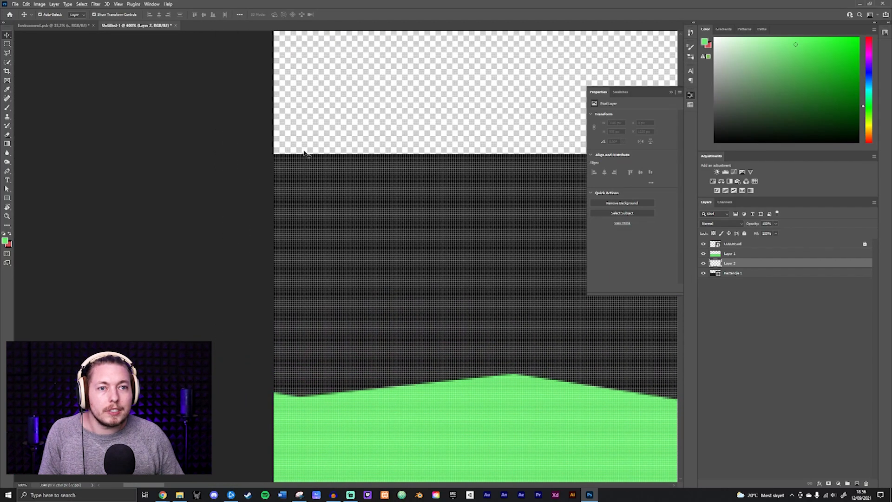
{"action": "left_click", "coordinate": [7, 52]}
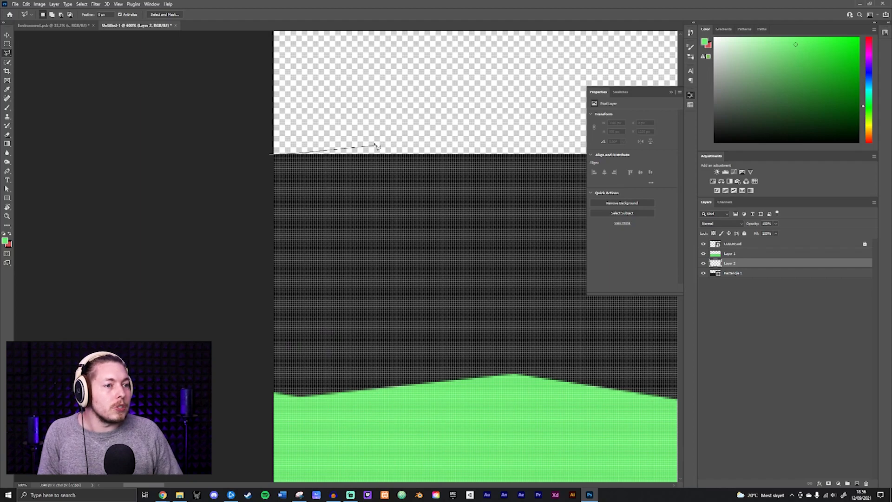
{"action": "scroll", "coordinate": [341, 133], "scroll_direction": "down", "scroll_amount": 3}
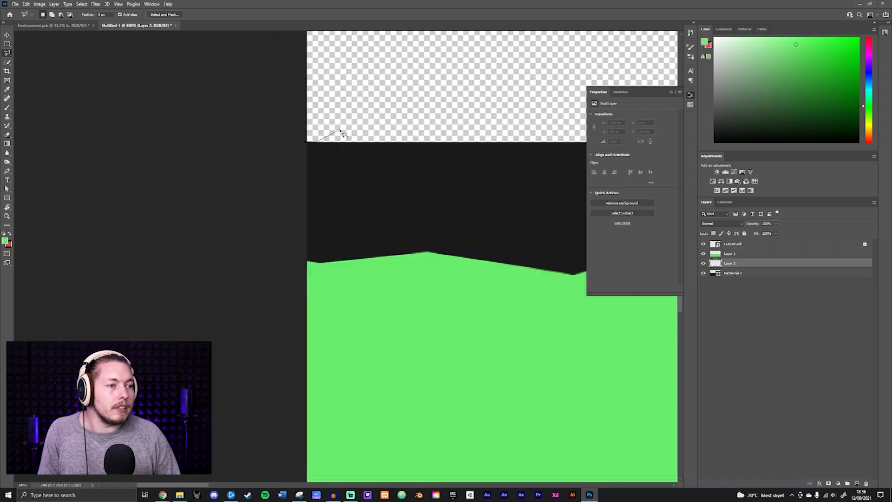
{"action": "left_click_drag", "start_coordinate": [341, 133], "coordinate": [300, 202]}
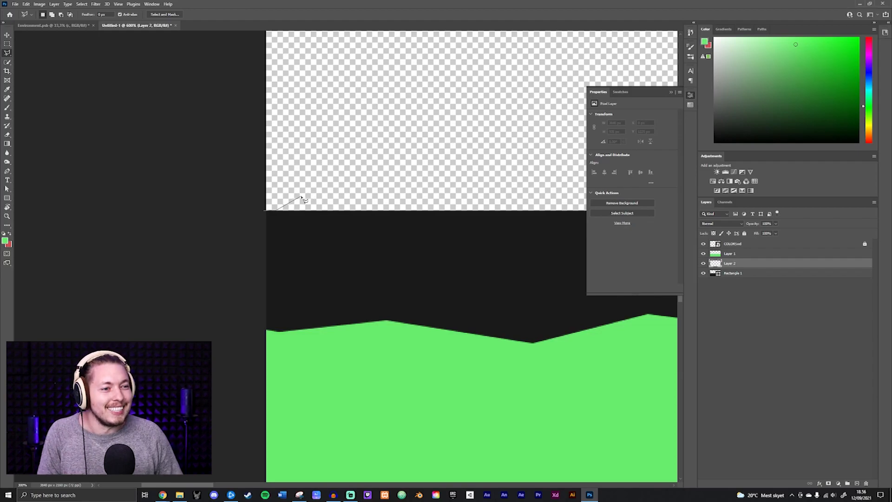
Extend the lasso outline over a small hill, down into a shallow dip in the black area, and back up
{"action": "left_click", "coordinate": [335, 190]}
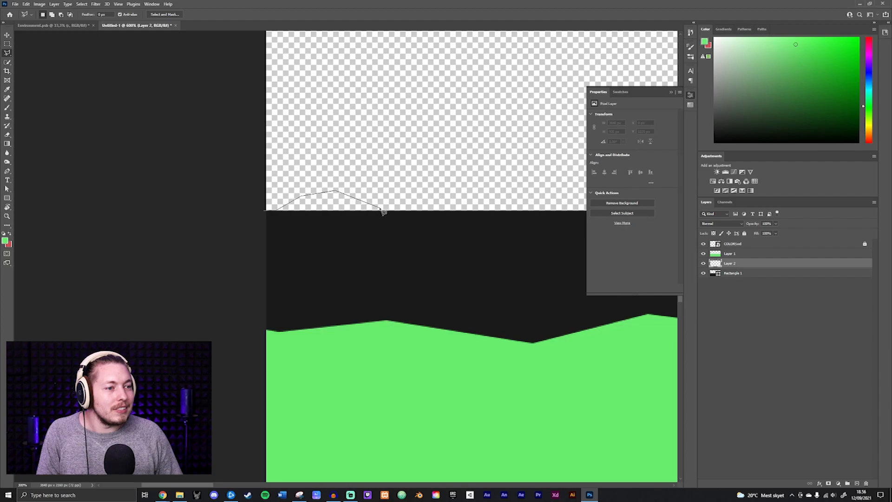
{"action": "left_click", "coordinate": [380, 205]}
{"action": "left_click", "coordinate": [410, 227]}
{"action": "left_click", "coordinate": [454, 231]}
{"action": "left_click", "coordinate": [511, 202]}
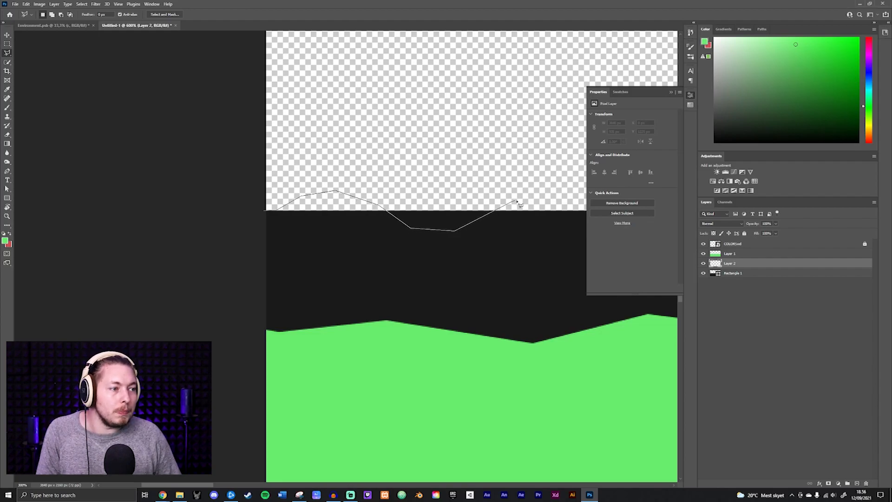
Continue the lasso outline across the canvas's middle with a low hill, a tall hill and a smaller peak, ending in a dip
{"action": "scroll", "coordinate": [399, 176], "scroll_direction": "down", "scroll_amount": 6}
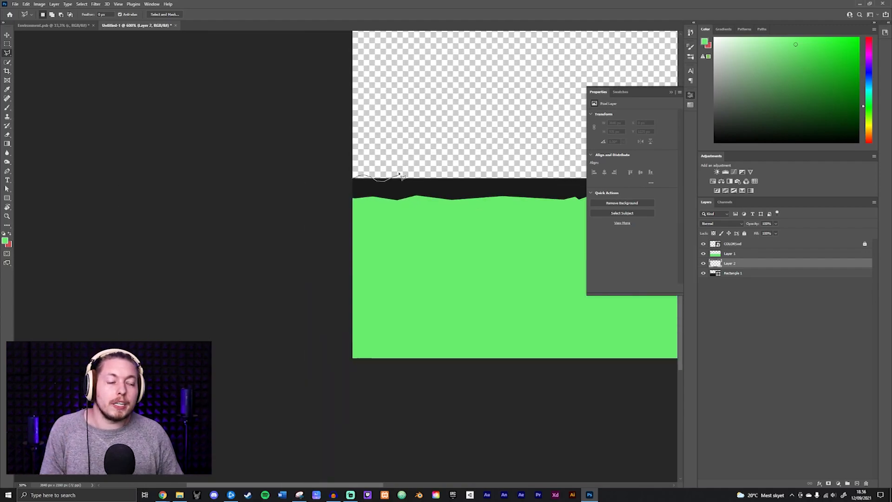
{"action": "left_click_drag", "start_coordinate": [461, 163], "coordinate": [182, 208]}
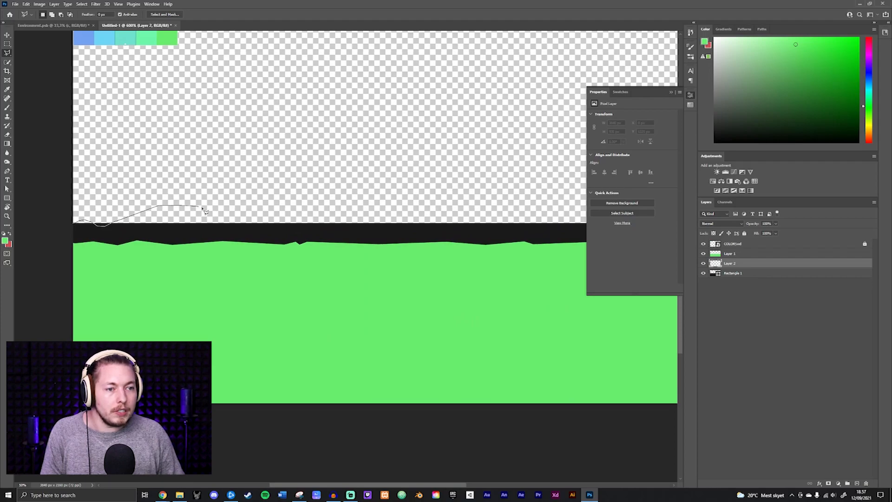
{"action": "left_click", "coordinate": [234, 227]}
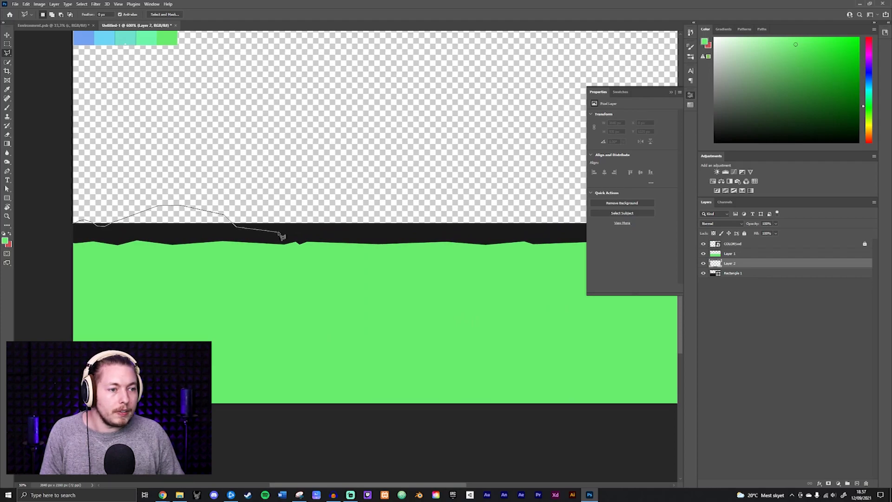
{"action": "left_click", "coordinate": [293, 227]}
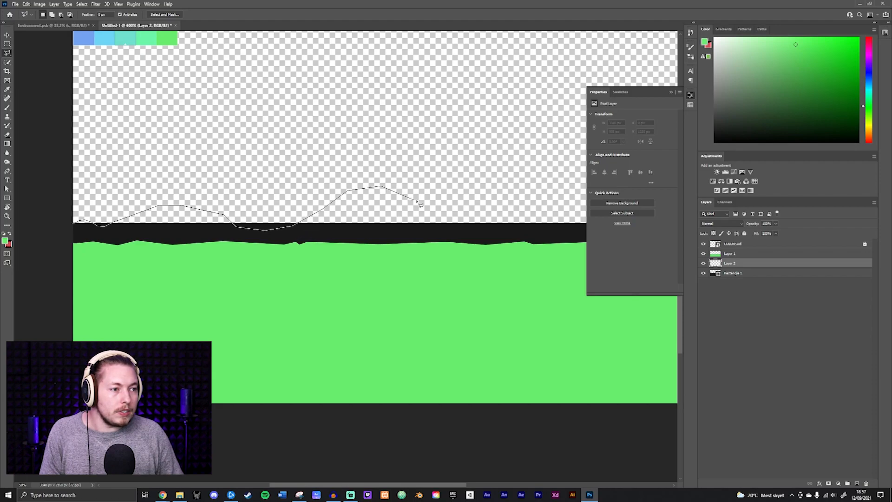
{"action": "left_click", "coordinate": [445, 215]}
{"action": "left_click", "coordinate": [472, 197]}
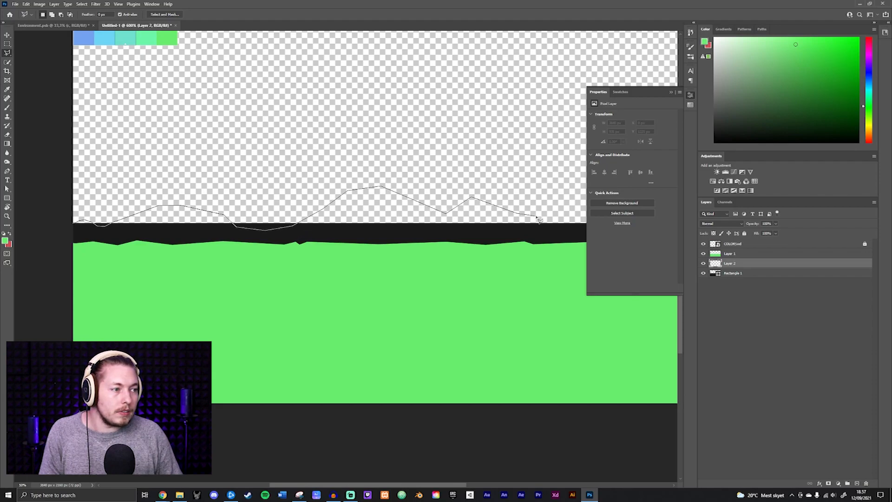
{"action": "left_click", "coordinate": [547, 230]}
Outline the last low hill and shallow dip with the lasso, and carry the line just past the canvas's right edge
{"action": "left_click_drag", "start_coordinate": [548, 230], "coordinate": [279, 241]}
{"action": "left_click", "coordinate": [311, 216]}
{"action": "left_click", "coordinate": [355, 221]}
{"action": "left_click", "coordinate": [381, 216]}
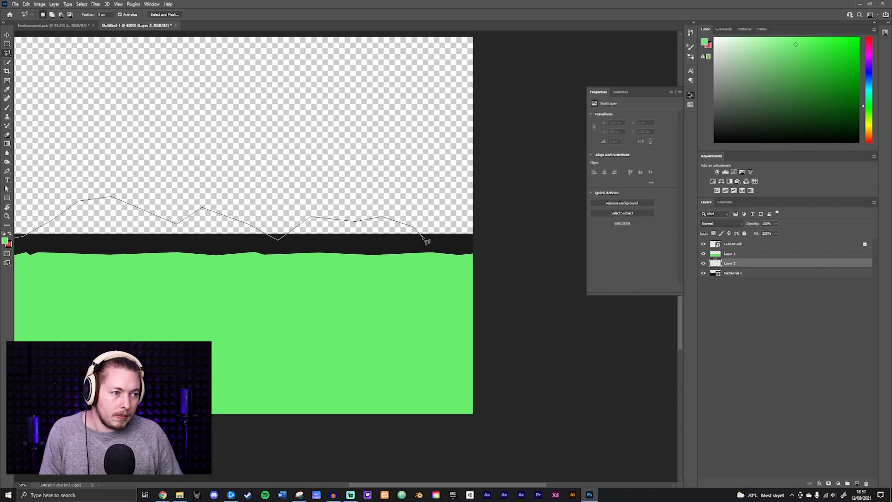
{"action": "left_click", "coordinate": [420, 236]}
{"action": "left_click", "coordinate": [453, 239]}
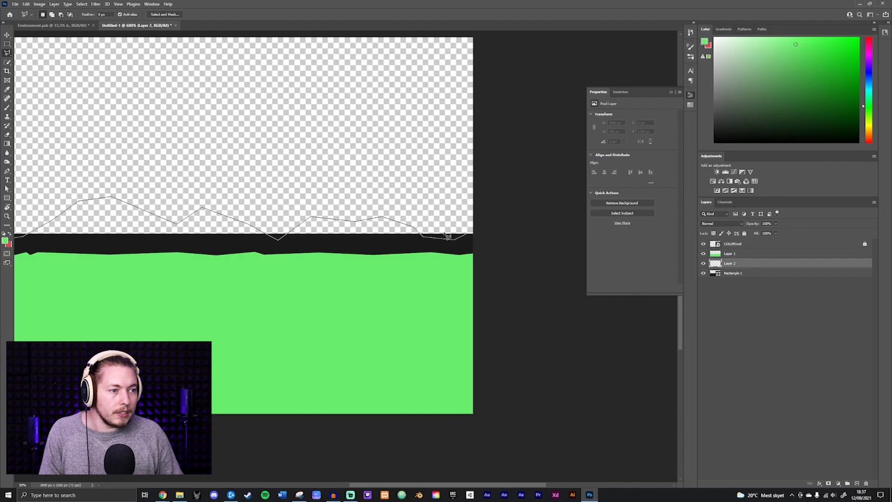
{"action": "scroll", "coordinate": [284, 230], "scroll_direction": "up", "scroll_amount": 4}
{"action": "scroll", "coordinate": [284, 230], "scroll_direction": "right", "scroll_amount": 10}
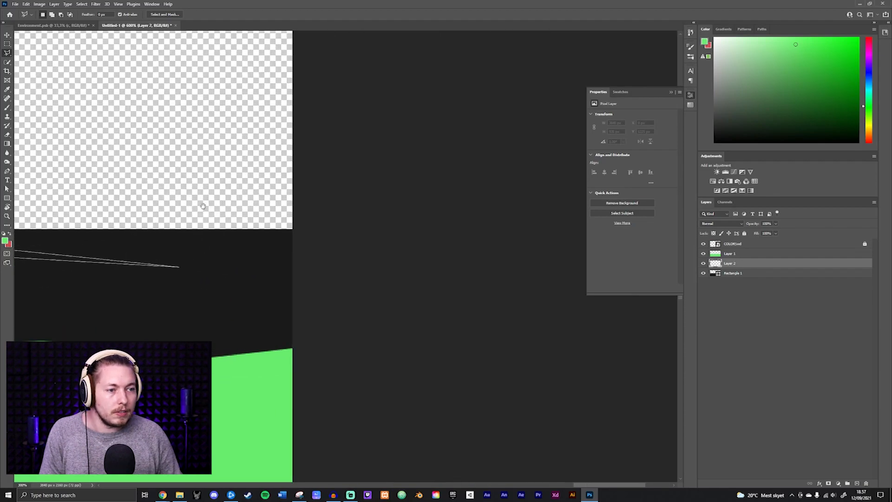
{"action": "scroll", "coordinate": [204, 206], "scroll_direction": "up", "scroll_amount": 4}
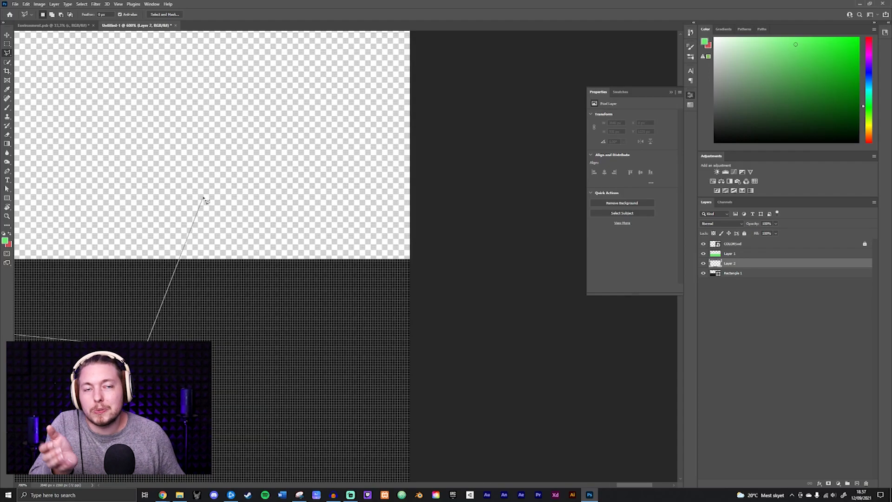
{"action": "left_click", "coordinate": [421, 255]}
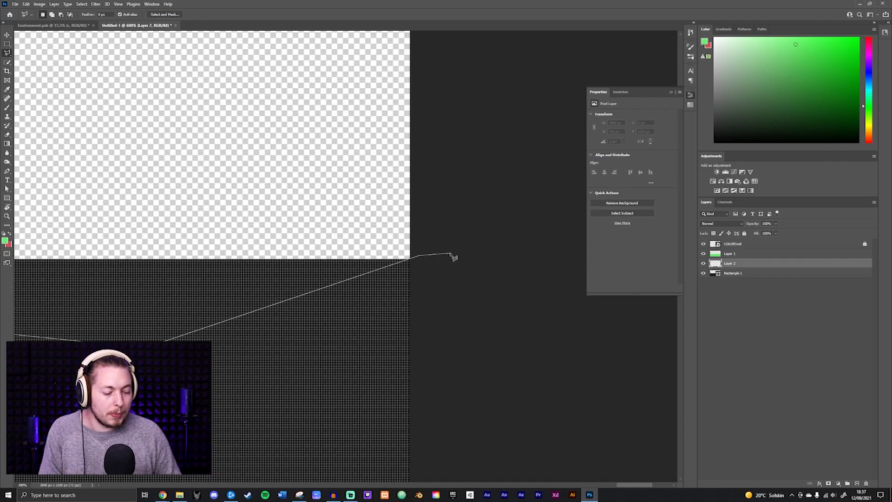
Bring the lasso outline around below the canvas and close it at its starting point to select the hills area
{"action": "scroll", "coordinate": [453, 257], "scroll_direction": "down", "scroll_amount": 2}
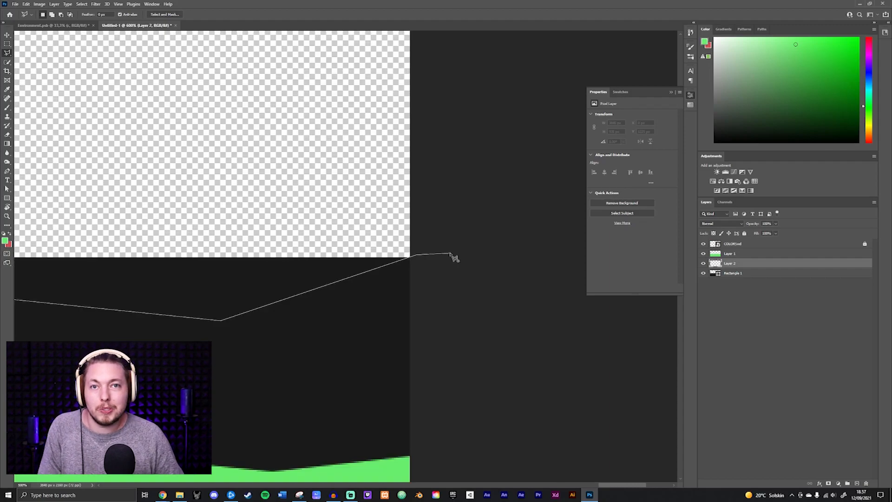
{"action": "scroll", "coordinate": [453, 257], "scroll_direction": "down", "scroll_amount": 7}
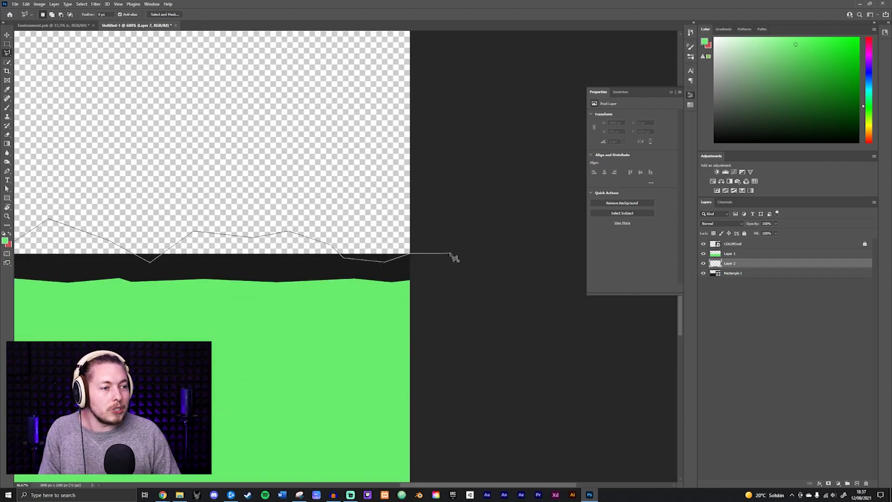
{"action": "left_click", "coordinate": [597, 389]}
{"action": "left_click", "coordinate": [507, 409]}
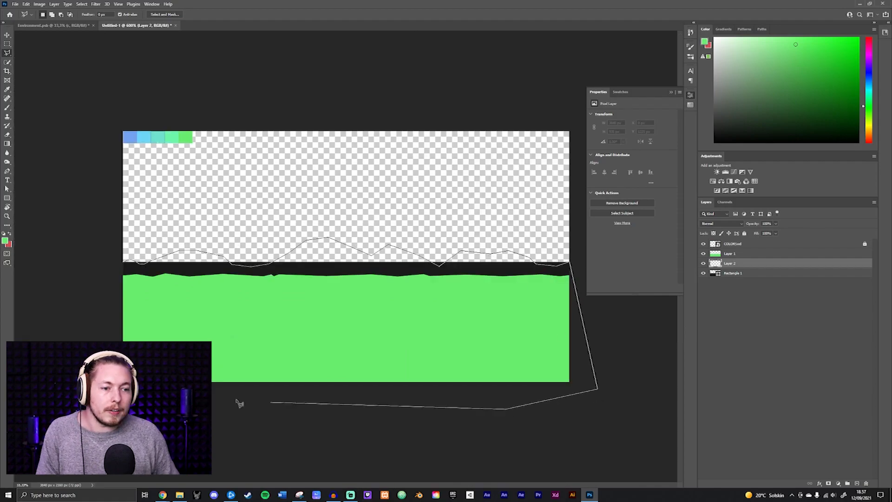
{"action": "left_click", "coordinate": [124, 263]}
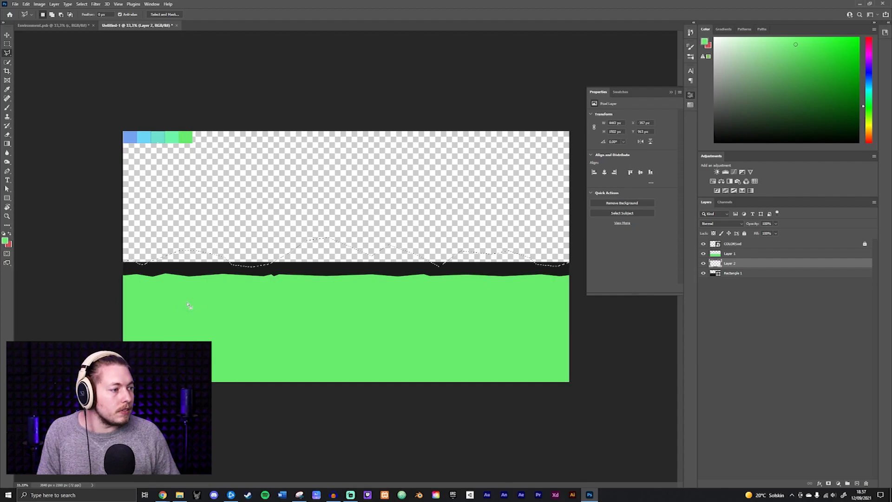
Paint the hills selection with the mint green sampled from the palette using a large brush, and remove the selection
{"action": "left_click", "coordinate": [8, 107]}
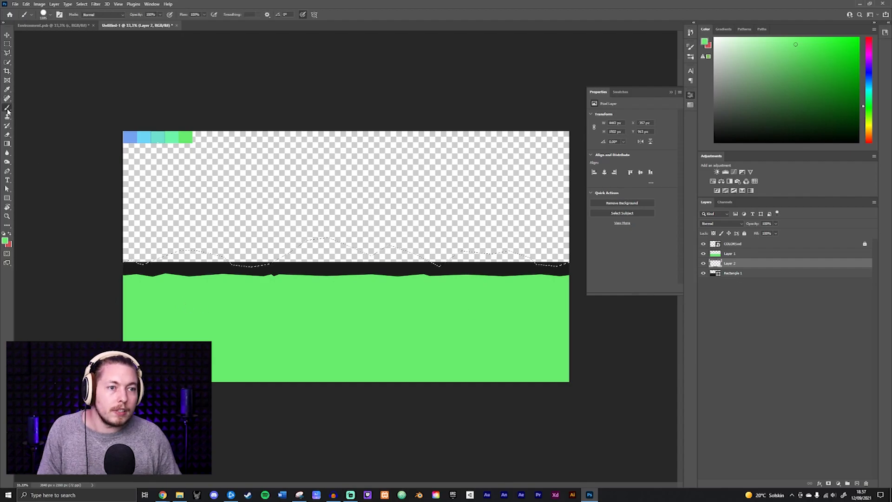
{"action": "left_click", "coordinate": [174, 136], "text": "alt"}
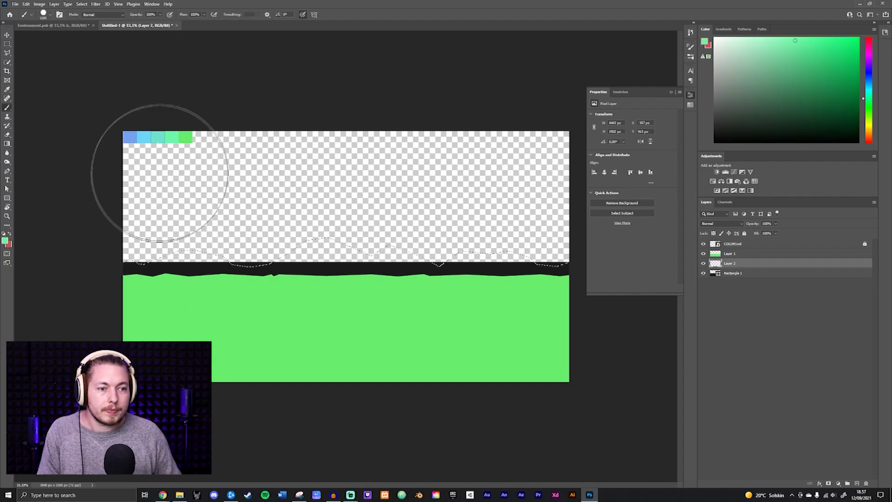
{"action": "mouse_move", "coordinate": [89, 274]}
{"action": "left_mouse_down"}
{"action": "mouse_move", "coordinate": [273, 262]}
{"action": "mouse_move", "coordinate": [534, 265]}
{"action": "left_mouse_up"}
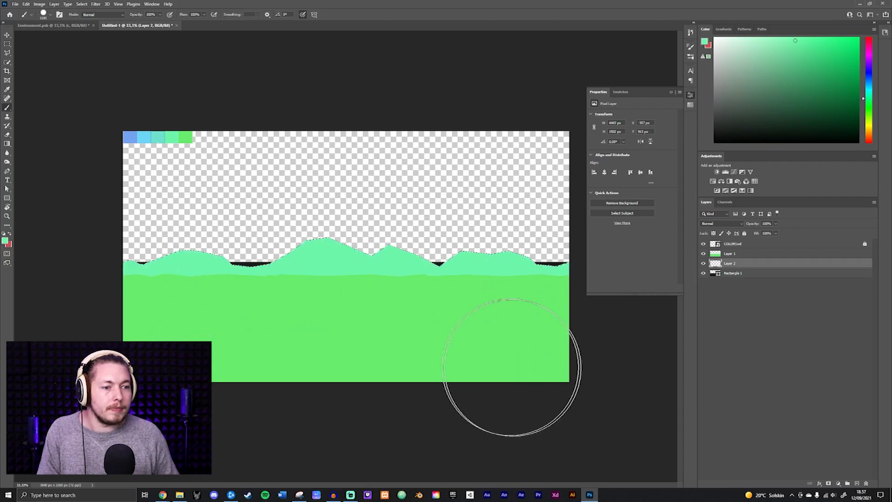
{"action": "left_click", "coordinate": [7, 44]}
{"action": "left_click", "coordinate": [560, 202]}
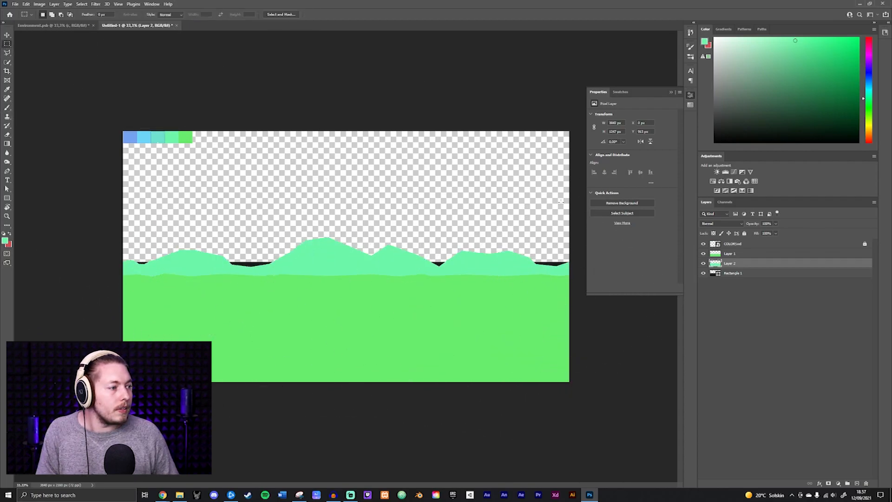
Stretch the black rectangle upward to a height of about 1200 px so its top edge sits higher behind the hills
{"action": "left_click", "coordinate": [727, 273]}
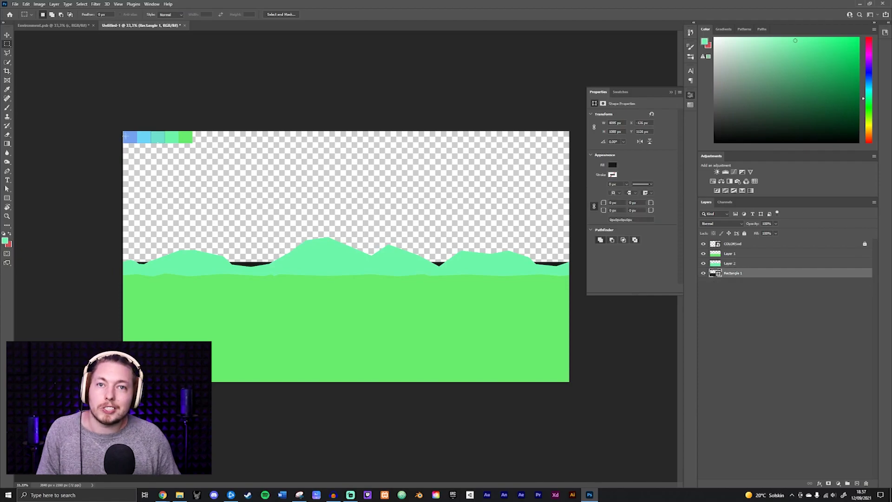
{"action": "left_click", "coordinate": [8, 35]}
{"action": "left_click_drag", "start_coordinate": [346, 264], "coordinate": [346, 250]}
{"action": "left_click", "coordinate": [346, 14]}
Add a new empty layer between the mint green hills layer and the black rectangle
{"action": "key", "text": "ctrl+plus"}
{"action": "key", "text": "ctrl+plus"}
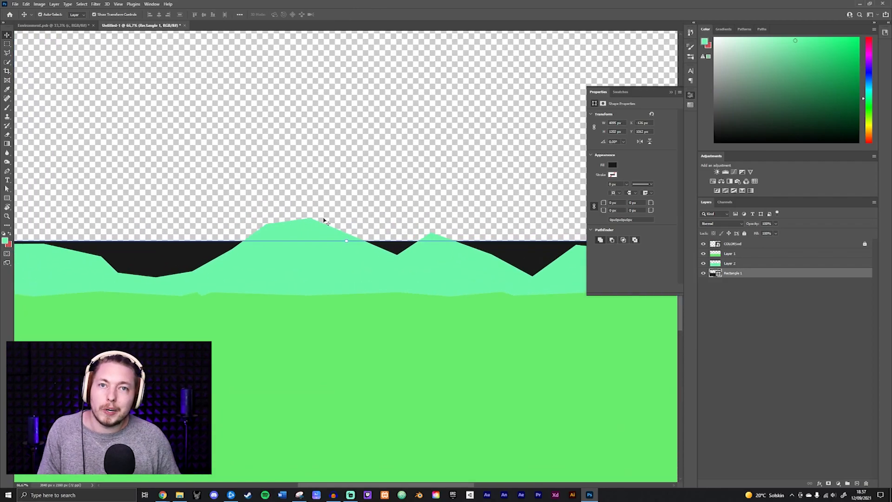
{"action": "left_click_drag", "start_coordinate": [222, 190], "coordinate": [361, 165]}
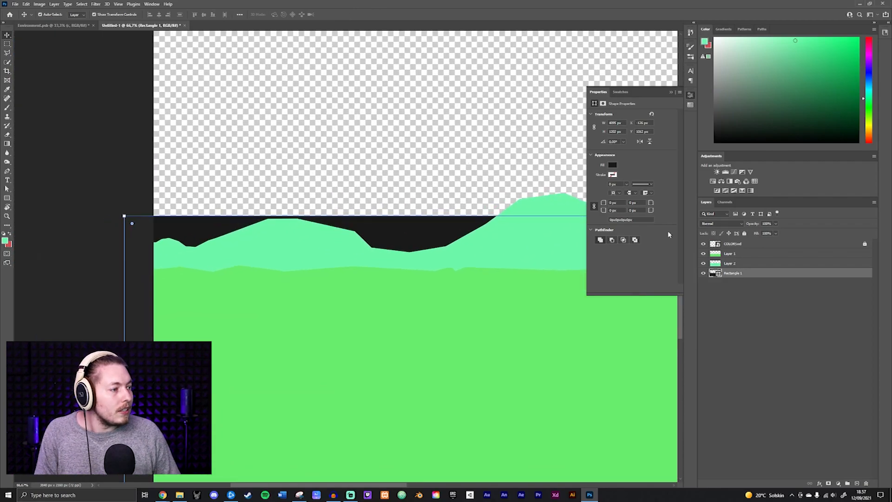
{"action": "left_click", "coordinate": [7, 53]}
{"action": "key", "text": "ctrl+plus"}
{"action": "key", "text": "ctrl+plus"}
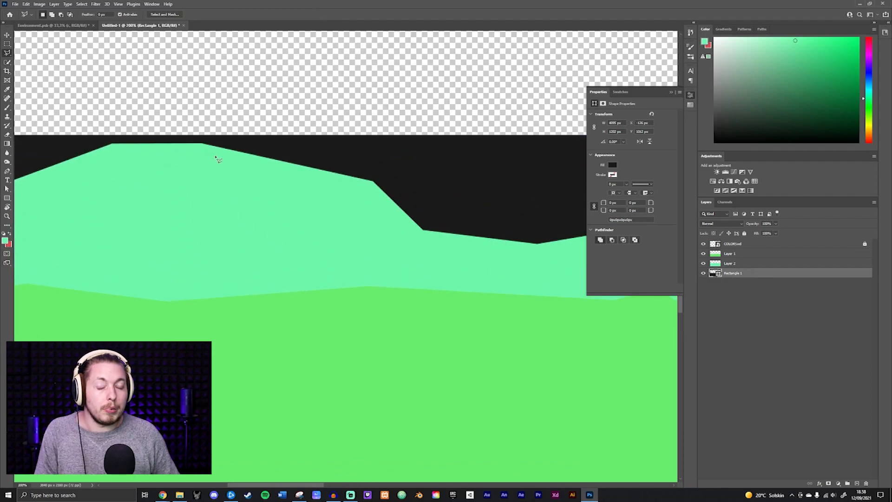
{"action": "left_click_drag", "start_coordinate": [233, 166], "coordinate": [502, 168]}
{"action": "left_click_drag", "start_coordinate": [223, 144], "coordinate": [367, 175]}
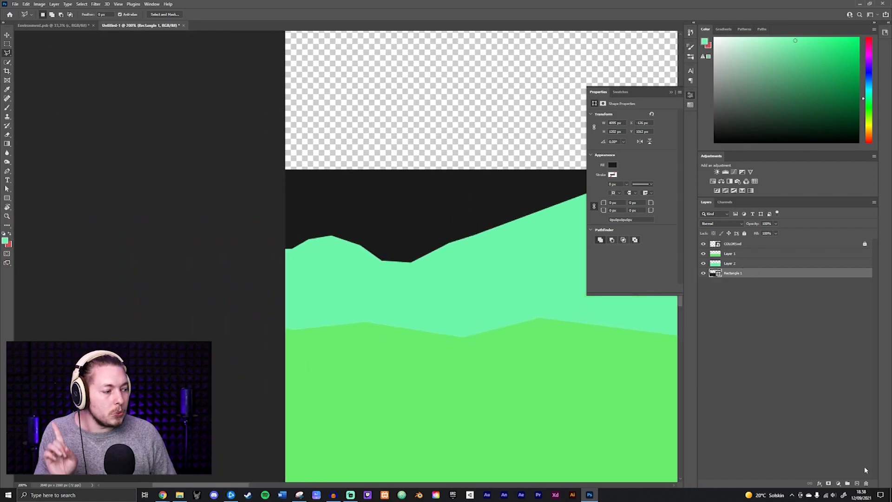
{"action": "left_click", "coordinate": [857, 485]}
Start a polygonal lasso outline where the black rectangle's top edge meets the left canvas edge and trace the first low peaks on the new layer
{"action": "left_click_drag", "start_coordinate": [325, 153], "coordinate": [318, 175]}
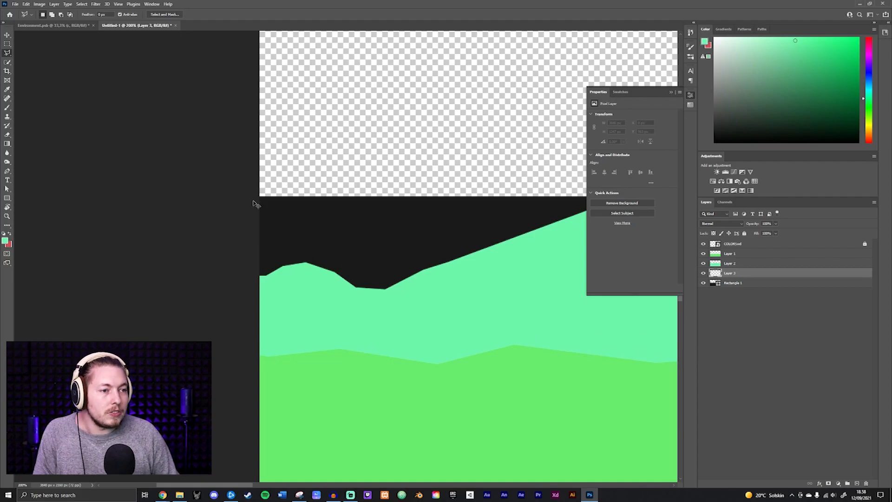
{"action": "key", "text": "ctrl+plus"}
{"action": "key", "text": "ctrl+plus"}
{"action": "key", "text": "ctrl+plus"}
{"action": "left_click_drag", "start_coordinate": [253, 200], "coordinate": [400, 310]}
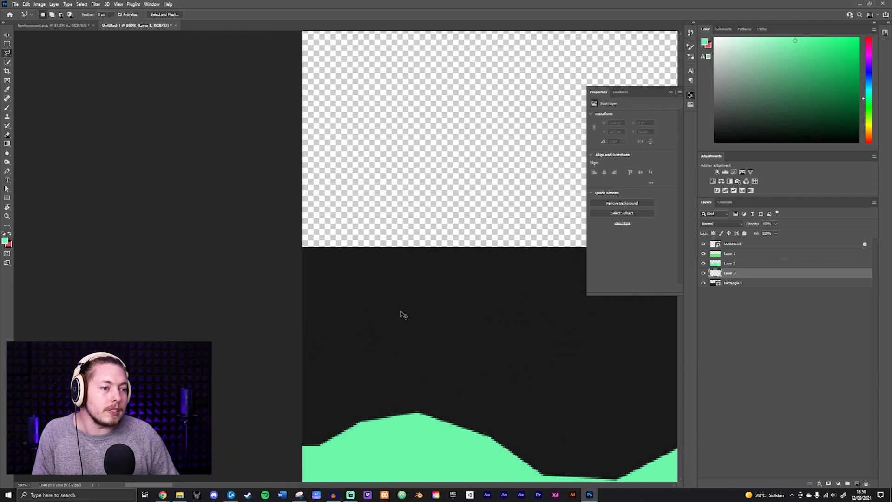
{"action": "key", "text": "ctrl+plus"}
{"action": "left_click", "coordinate": [282, 246]}
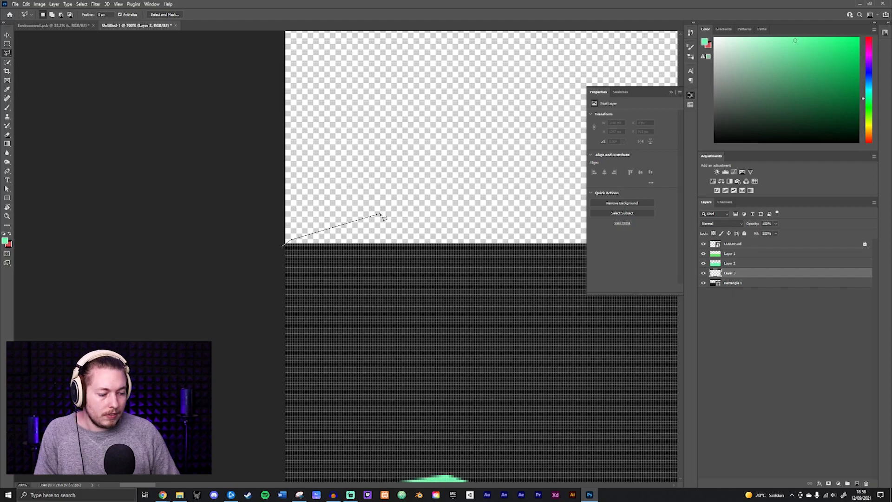
{"action": "scroll", "coordinate": [384, 218], "scroll_direction": "down", "scroll_amount": 3}
{"action": "mouse_move", "coordinate": [383, 218]}
{"action": "left_mouse_down"}
{"action": "mouse_move", "coordinate": [281, 221]}
{"action": "mouse_move", "coordinate": [209, 286]}
{"action": "left_mouse_up"}
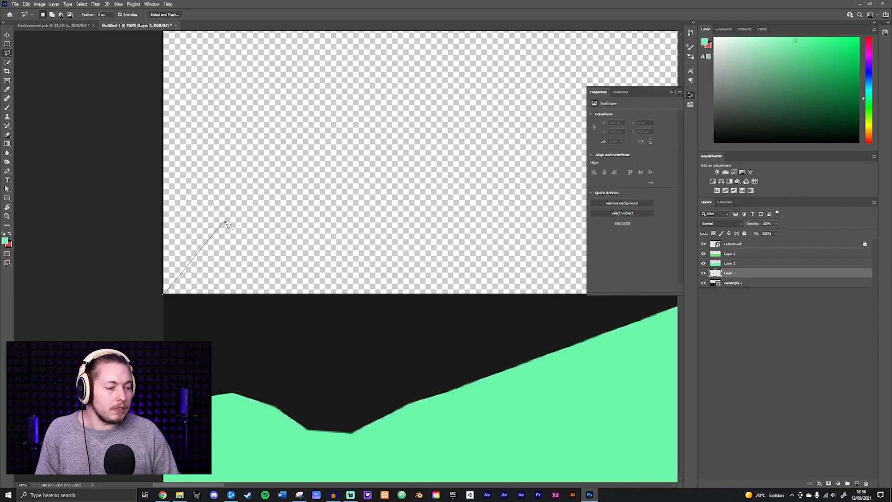
{"action": "scroll", "coordinate": [227, 225], "scroll_direction": "down", "scroll_amount": 5}
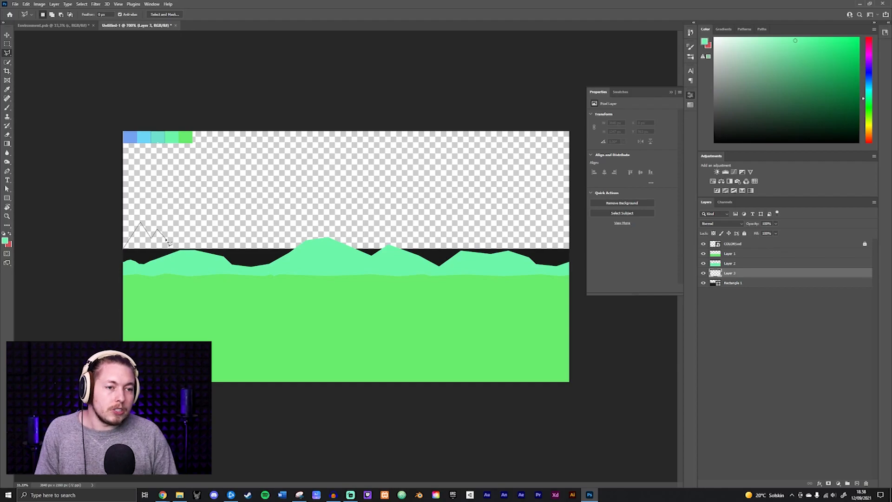
Remove the last lasso points of the low peaks and retrace the first mountain as a taller, sharper peak
{"action": "key", "text": "BackSpace"}
{"action": "key", "text": "BackSpace"}
{"action": "key", "text": "BackSpace"}
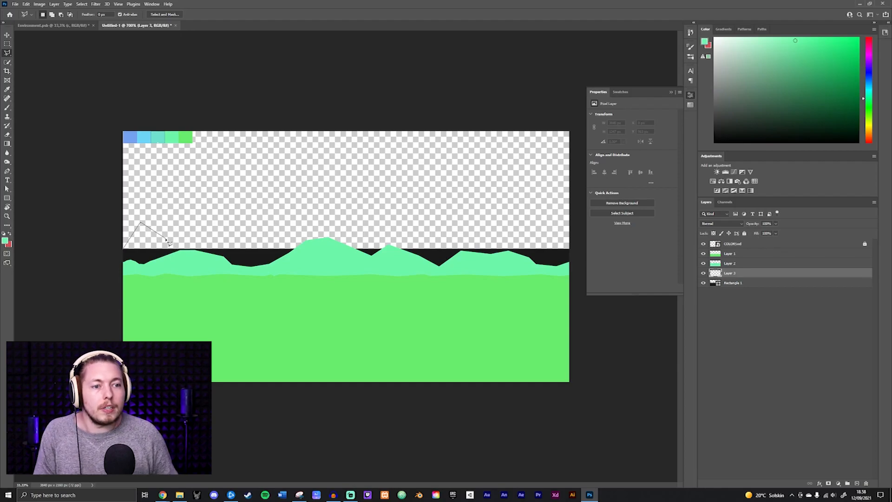
{"action": "left_click", "coordinate": [150, 202]}
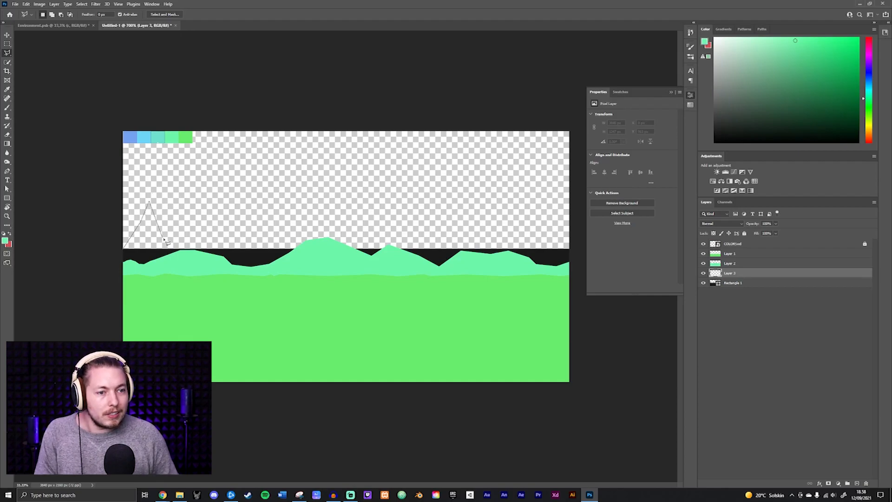
{"action": "left_click", "coordinate": [171, 243]}
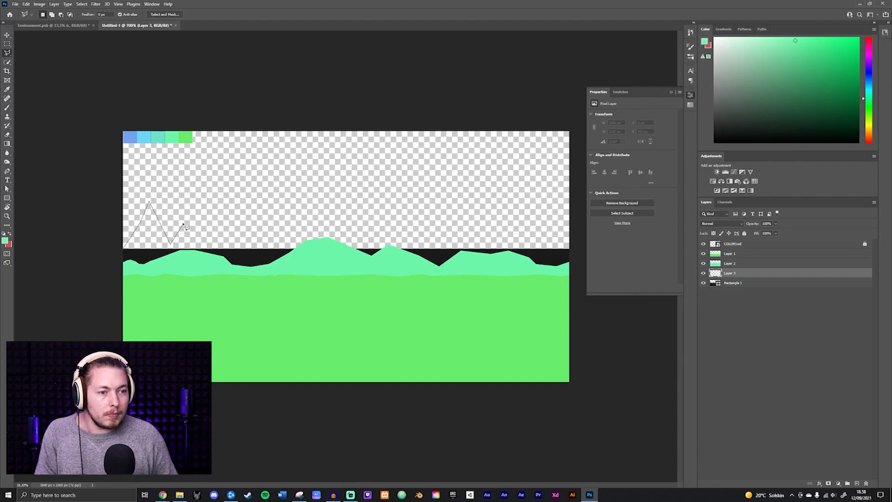
Continue the lasso outline across the middle of the canvas as jagged mountains of varying heights, with some valleys dipping behind the hills
{"action": "left_click", "coordinate": [207, 260]}
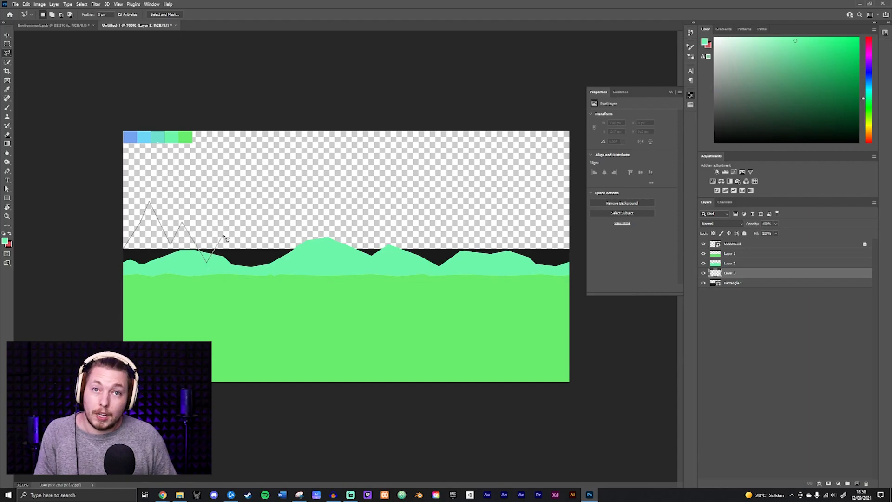
{"action": "left_click", "coordinate": [224, 235]}
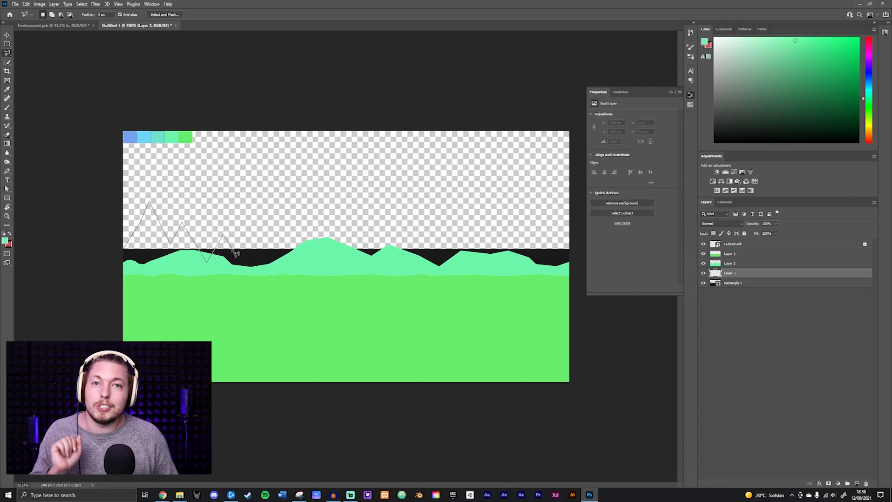
{"action": "left_click", "coordinate": [236, 255]}
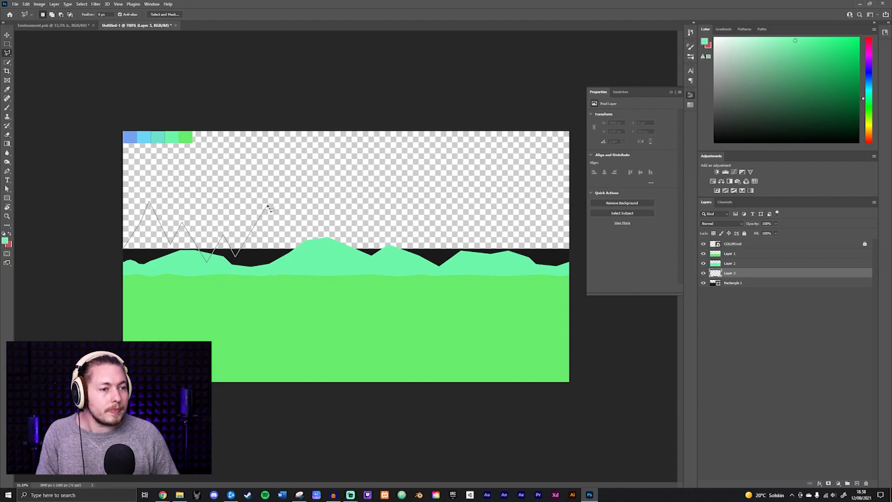
{"action": "left_click", "coordinate": [269, 201]}
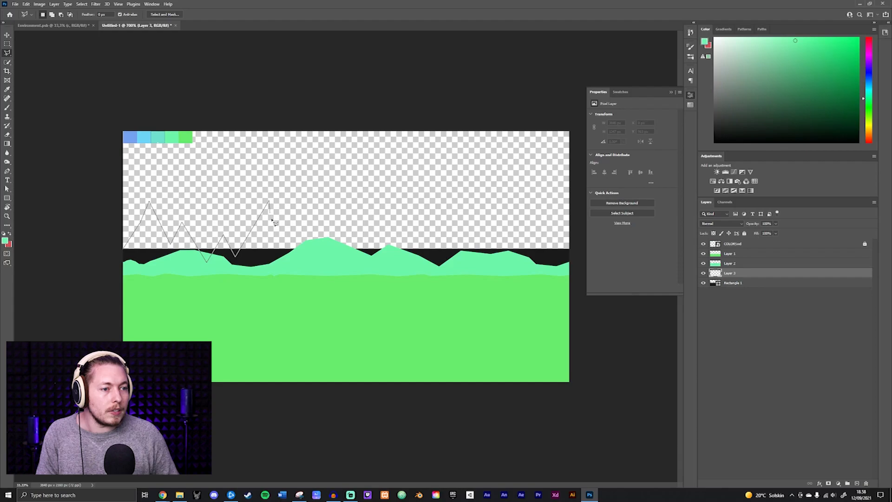
{"action": "left_click", "coordinate": [309, 261]}
{"action": "left_click", "coordinate": [333, 218]}
{"action": "left_click", "coordinate": [346, 236]}
{"action": "left_click", "coordinate": [364, 242]}
{"action": "left_click", "coordinate": [391, 197]}
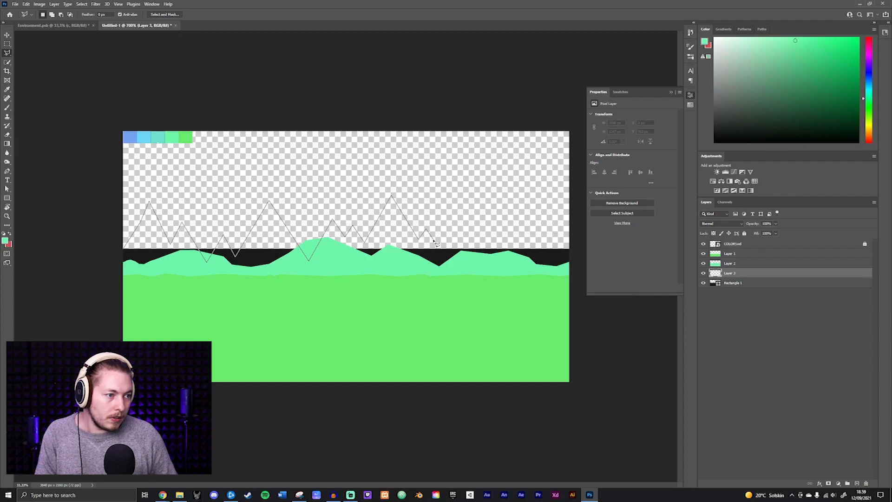
Trace the remaining peaks toward the right canvas edge, adding a small last peak that descends to the black rectangle's top edge
{"action": "left_click", "coordinate": [437, 244]}
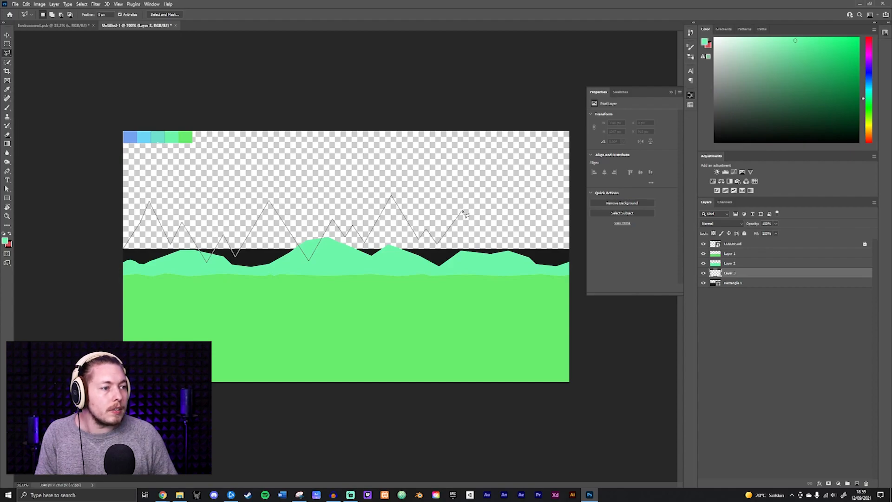
{"action": "left_click", "coordinate": [459, 209]}
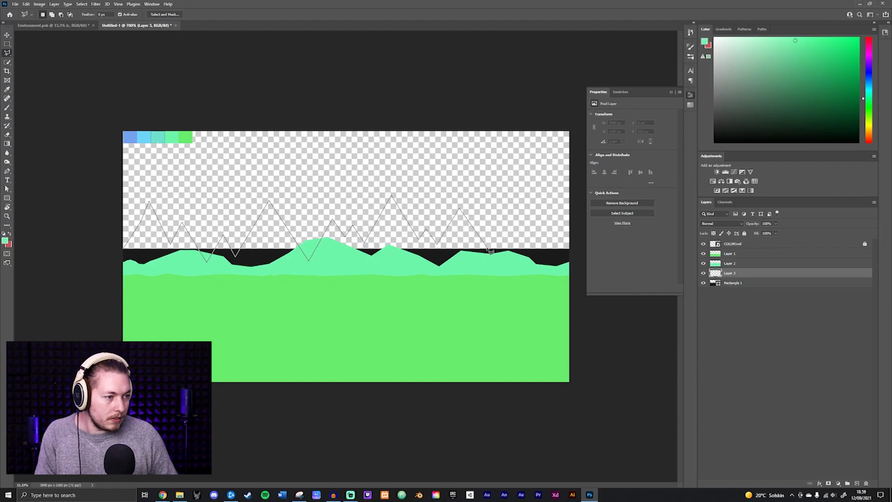
{"action": "left_click", "coordinate": [503, 261]}
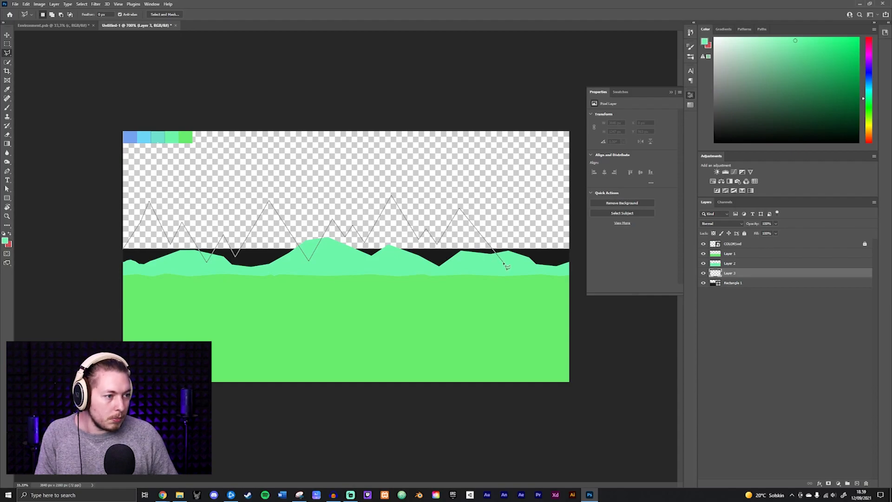
{"action": "left_click", "coordinate": [529, 229]}
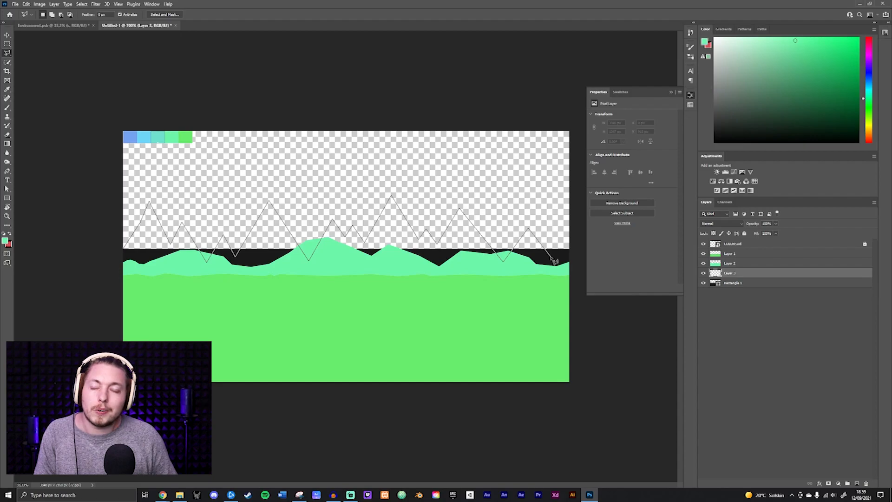
{"action": "scroll", "coordinate": [554, 261], "scroll_direction": "up", "scroll_amount": 5}
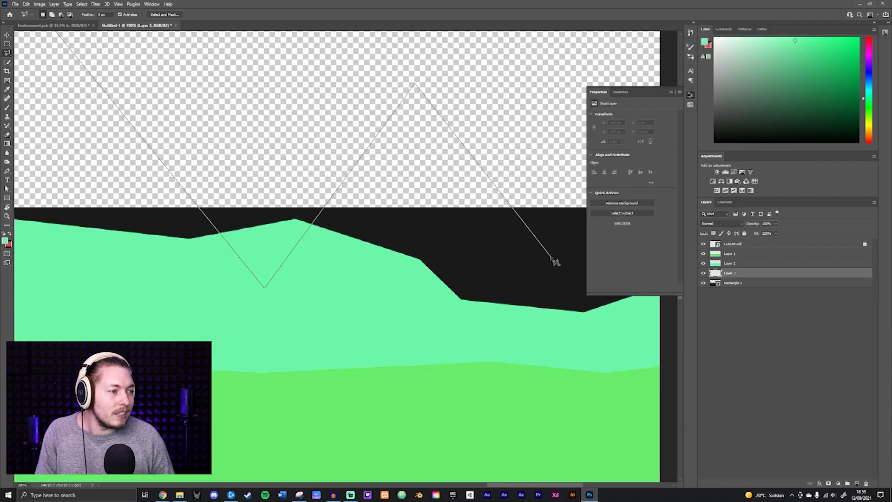
{"action": "mouse_move", "coordinate": [538, 233]}
{"action": "left_mouse_down"}
{"action": "mouse_move", "coordinate": [327, 238]}
{"action": "mouse_move", "coordinate": [274, 249]}
{"action": "left_mouse_up"}
{"action": "scroll", "coordinate": [267, 246], "scroll_direction": "up", "scroll_amount": 3}
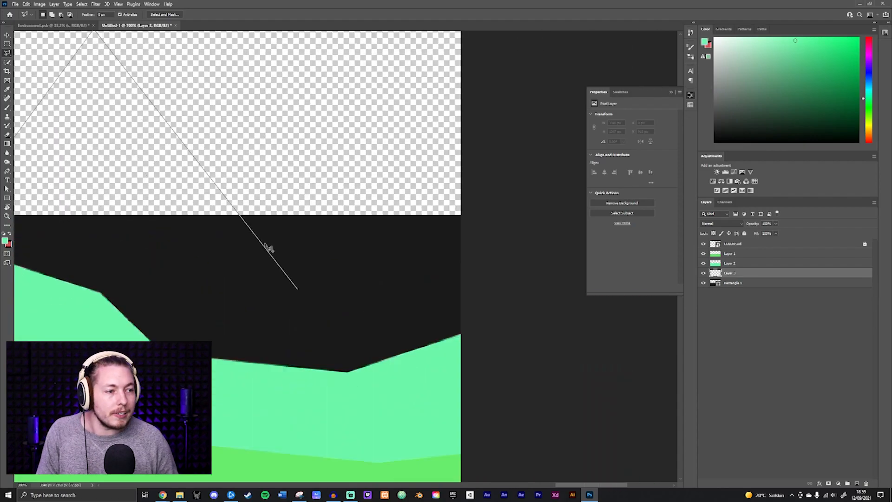
{"action": "scroll", "coordinate": [144, 194], "scroll_direction": "up", "scroll_amount": 2}
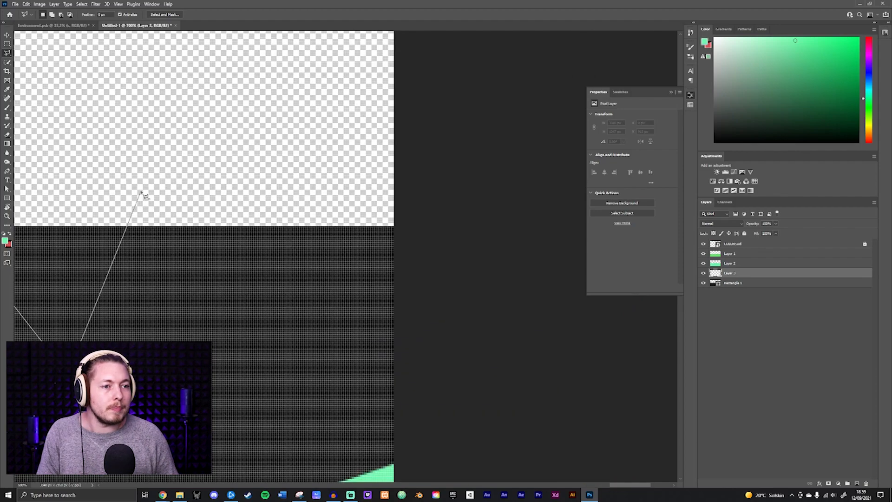
{"action": "left_click", "coordinate": [337, 150]}
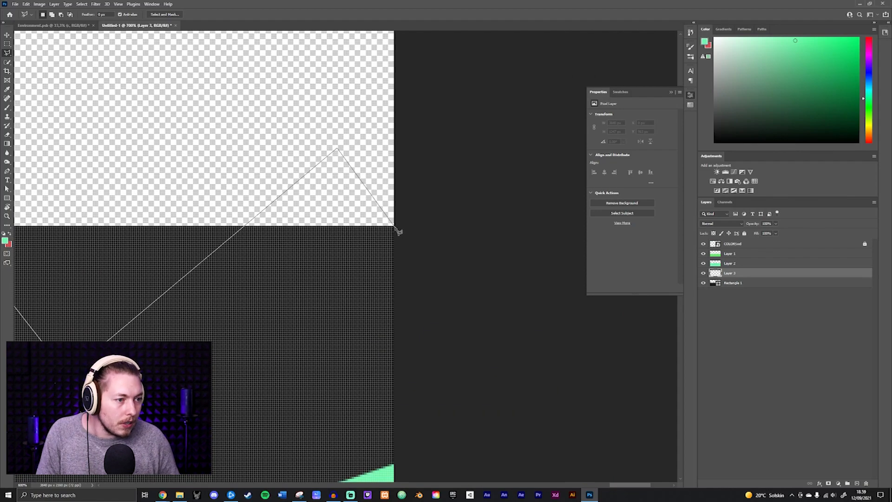
Bring the mountain lasso outline around below the canvas and close it at its starting point on the left edge
{"action": "scroll", "coordinate": [432, 275], "scroll_direction": "down", "scroll_amount": 7}
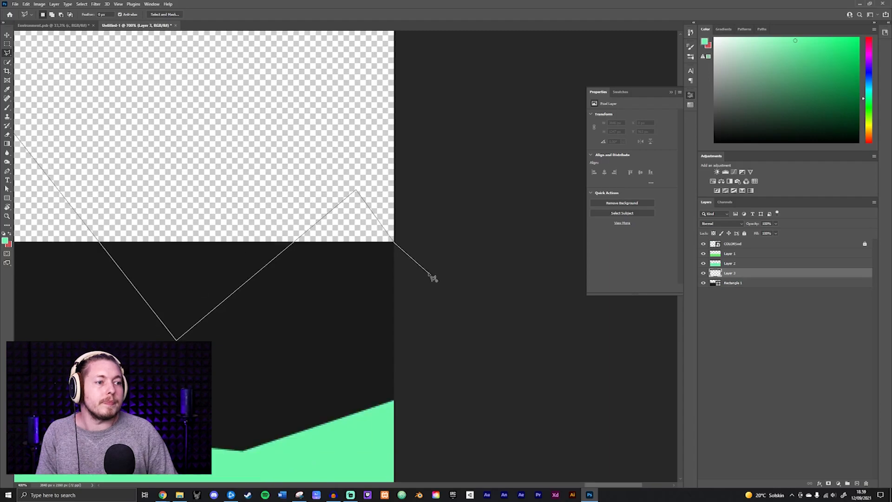
{"action": "scroll", "coordinate": [432, 277], "scroll_direction": "down", "scroll_amount": 2}
{"action": "left_click", "coordinate": [582, 418]}
{"action": "left_click", "coordinate": [93, 423]}
{"action": "left_click", "coordinate": [127, 255]}
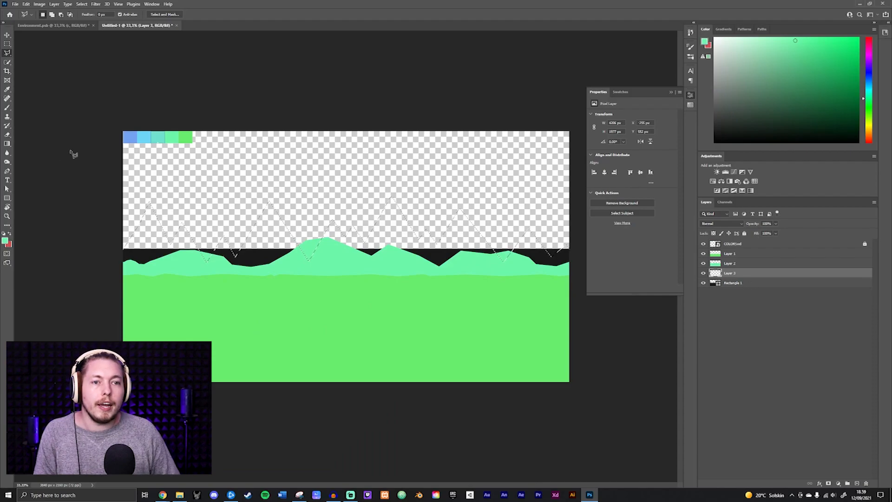
Paint the mountain selection with the teal sampled from the middle palette swatch using the large brush, and remove the selection
{"action": "left_click", "coordinate": [7, 108]}
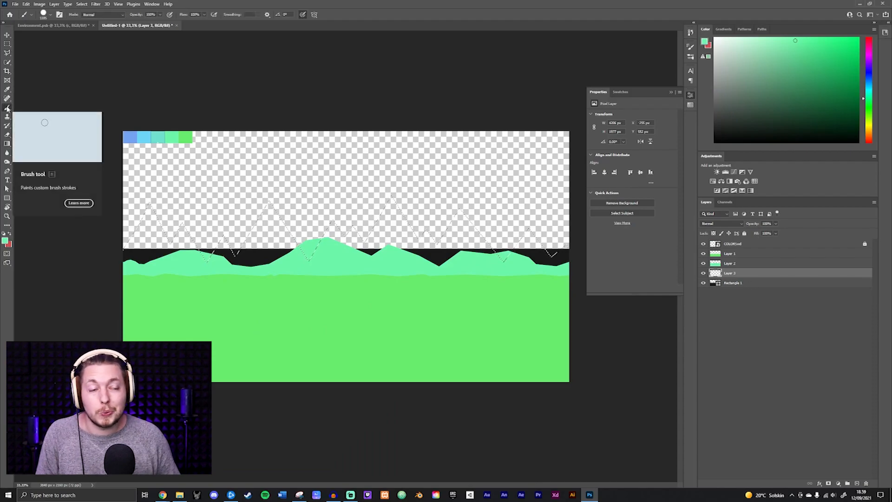
{"action": "left_click", "coordinate": [158, 137], "text": "alt"}
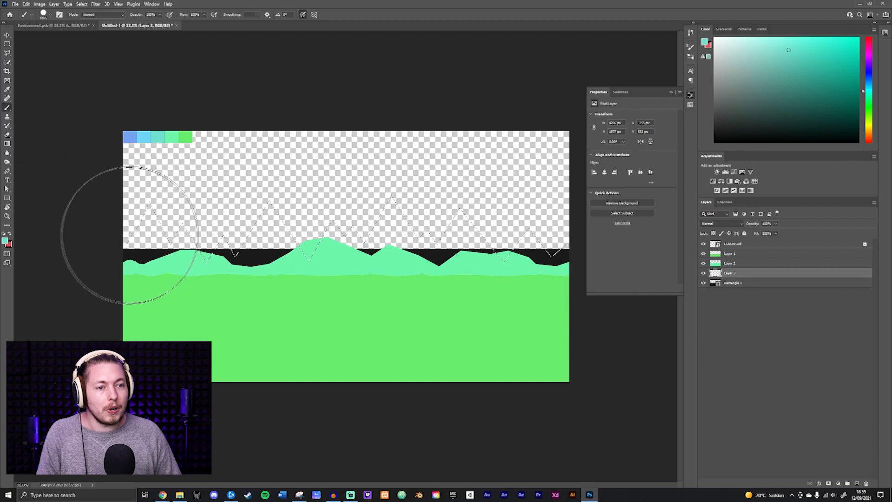
{"action": "mouse_move", "coordinate": [80, 249]}
{"action": "left_mouse_down"}
{"action": "mouse_move", "coordinate": [185, 225]}
{"action": "mouse_move", "coordinate": [339, 241]}
{"action": "mouse_move", "coordinate": [525, 241]}
{"action": "mouse_move", "coordinate": [617, 269]}
{"action": "left_mouse_up"}
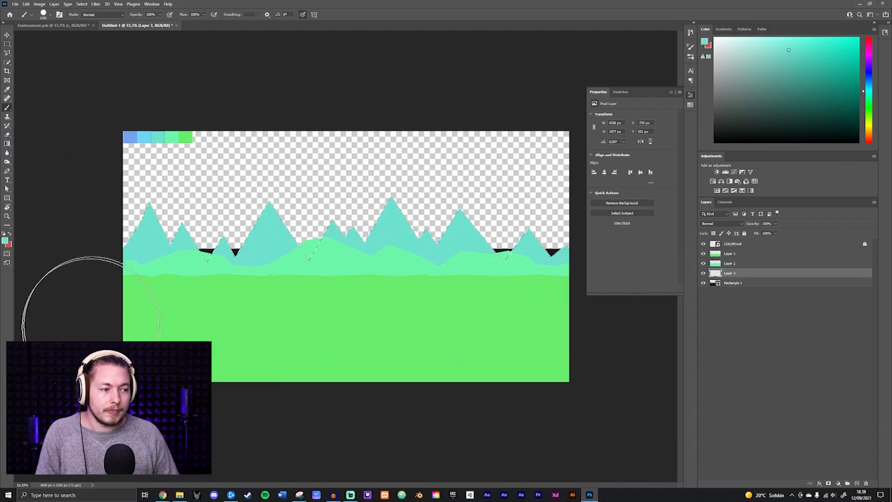
{"action": "left_click", "coordinate": [7, 44]}
{"action": "left_click", "coordinate": [122, 53]}
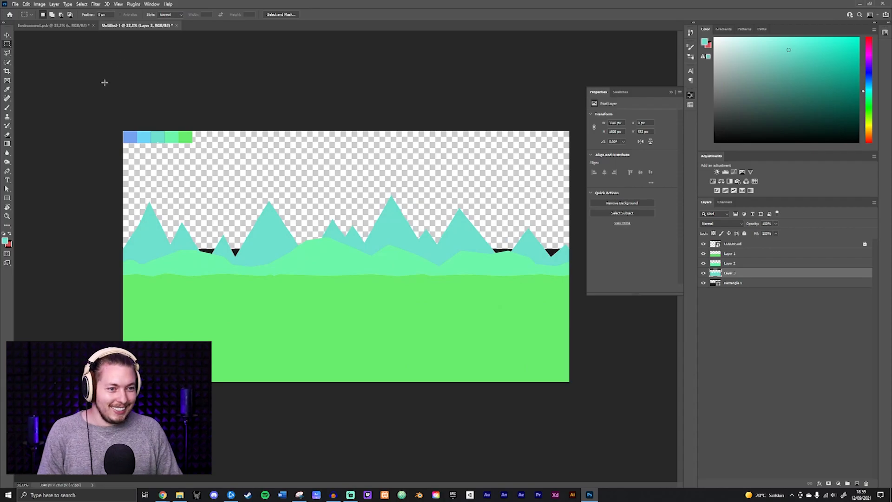
Consult the finished Environment.psb artwork, and stretch the untitled document's black rectangle upward to about 1346 px high so its top rises behind the teal mountains
{"action": "left_click", "coordinate": [53, 25]}
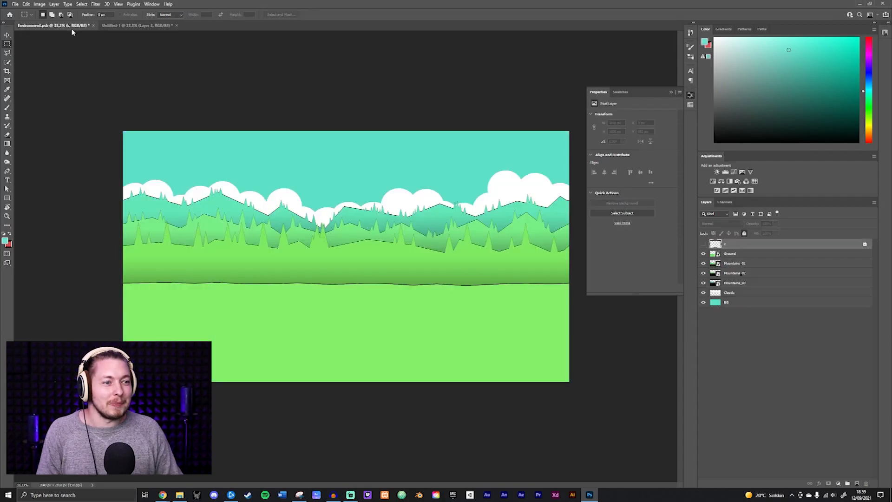
{"action": "left_click", "coordinate": [122, 26]}
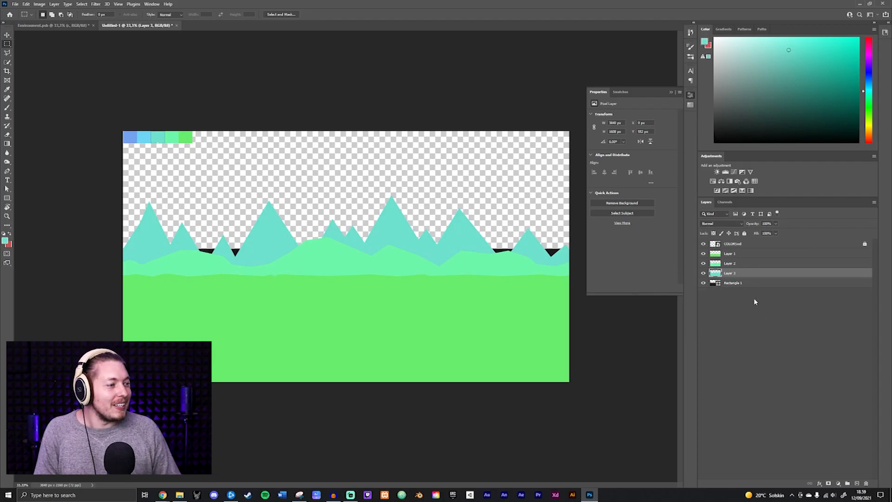
{"action": "left_click", "coordinate": [762, 283]}
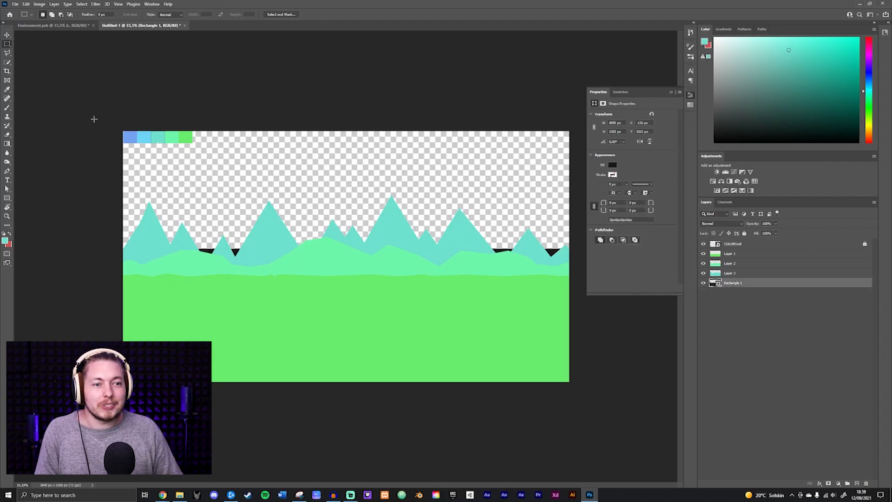
{"action": "left_click", "coordinate": [59, 26]}
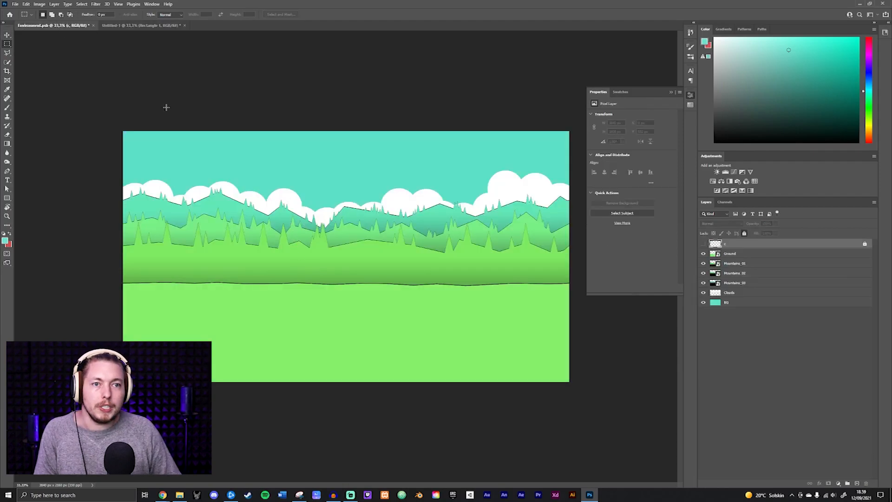
{"action": "left_click", "coordinate": [135, 26]}
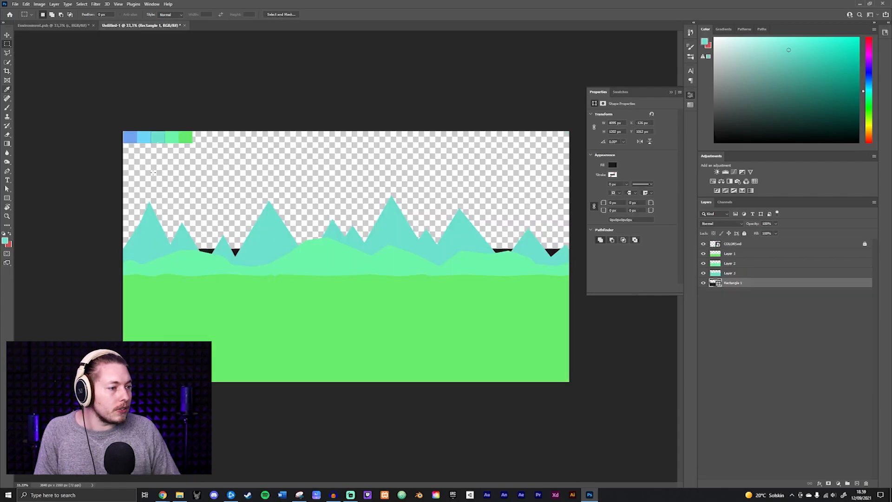
{"action": "key", "text": "v"}
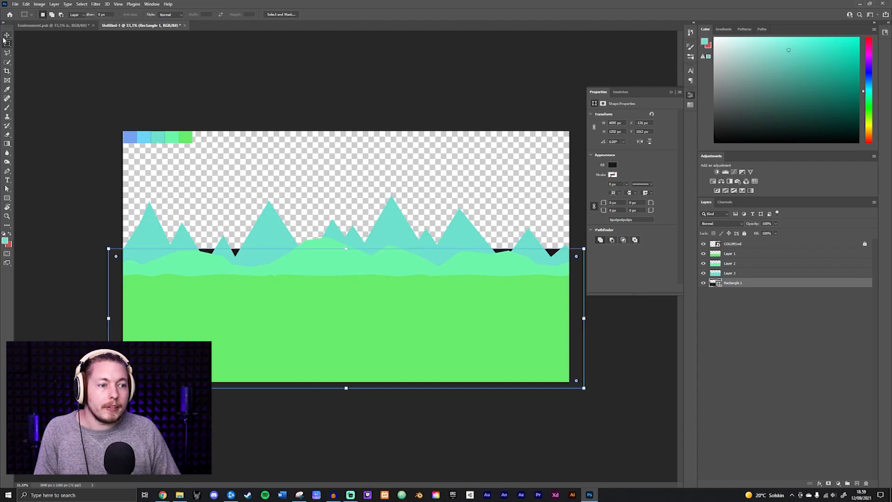
{"action": "mouse_move", "coordinate": [346, 246]}
{"action": "left_mouse_down"}
{"action": "mouse_move", "coordinate": [357, 224]}
{"action": "mouse_move", "coordinate": [350, 229]}
{"action": "left_mouse_up"}
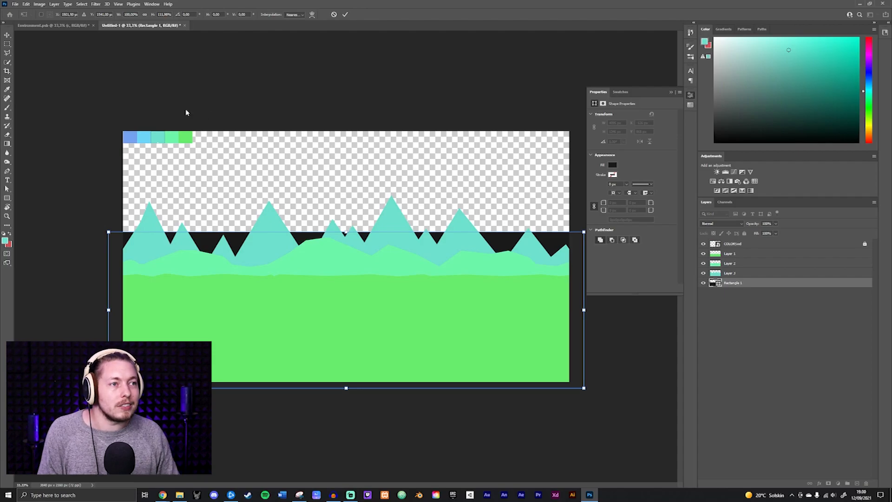
{"action": "left_click", "coordinate": [344, 14]}
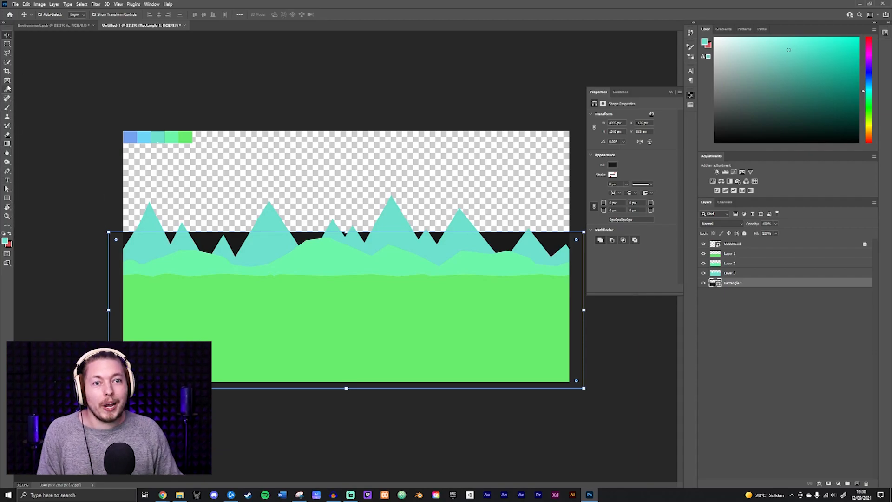
Switch to the Polygonal Lasso tool and add a new layer directly above the black rectangle, behind the teal mountains
{"action": "left_click", "coordinate": [8, 53]}
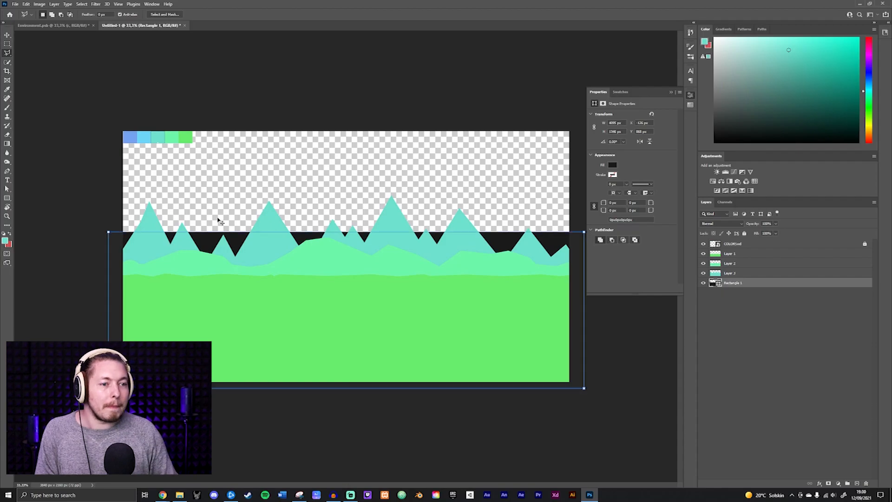
{"action": "scroll", "coordinate": [221, 222], "scroll_direction": "up", "scroll_amount": 1}
{"action": "left_click_drag", "start_coordinate": [184, 217], "coordinate": [400, 233]}
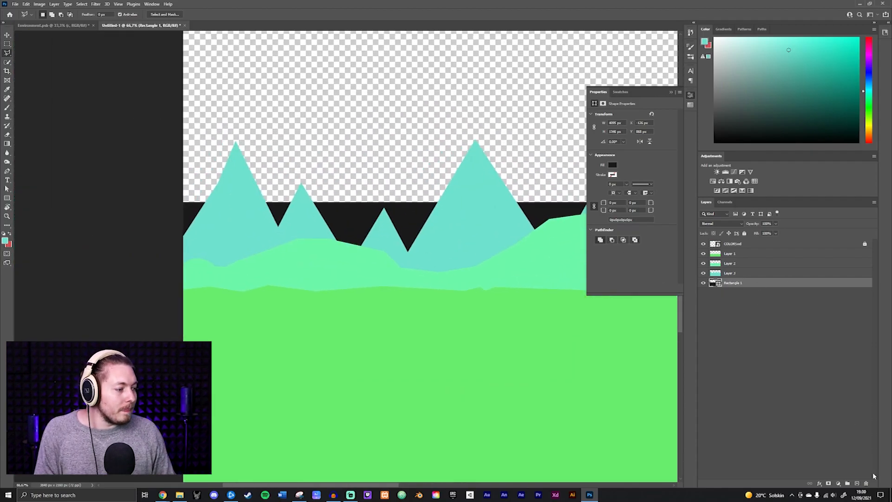
{"action": "left_click", "coordinate": [857, 483]}
Start a polygonal lasso outline where the black rectangle's top edge meets the left canvas edge
{"action": "left_click_drag", "start_coordinate": [391, 102], "coordinate": [326, 150]}
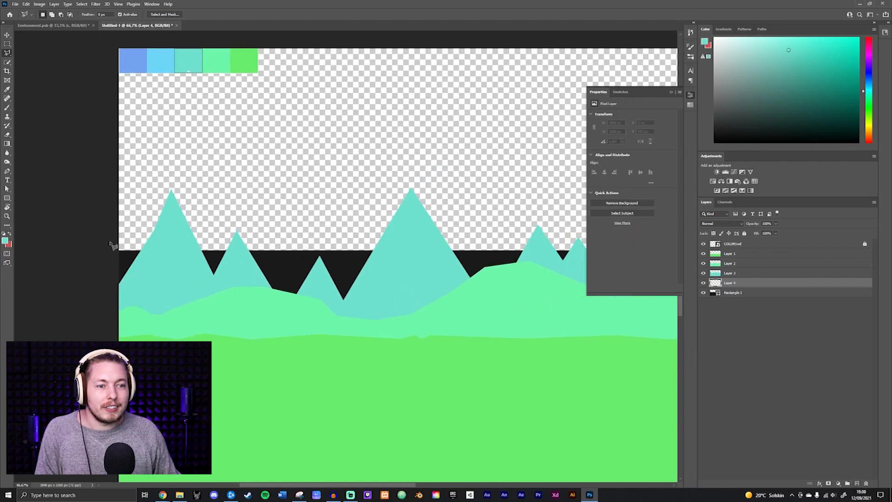
{"action": "scroll", "coordinate": [111, 263], "scroll_direction": "up", "scroll_amount": 3}
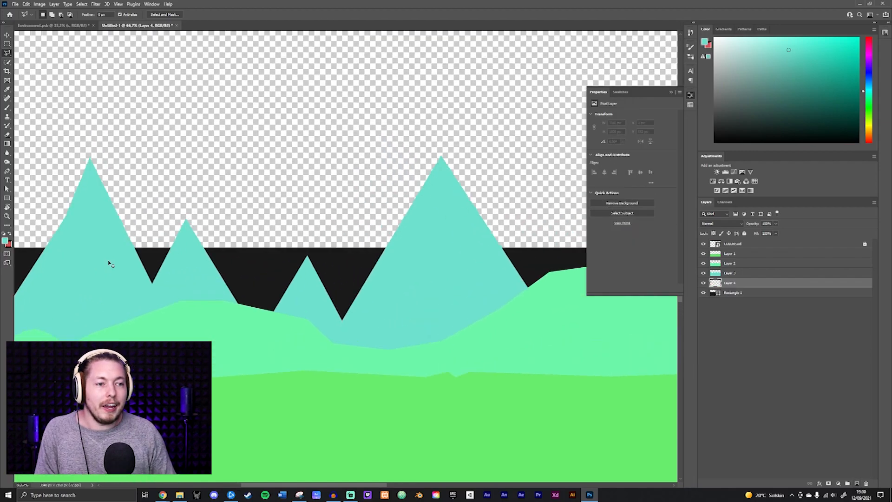
{"action": "left_click_drag", "start_coordinate": [106, 259], "coordinate": [398, 243]}
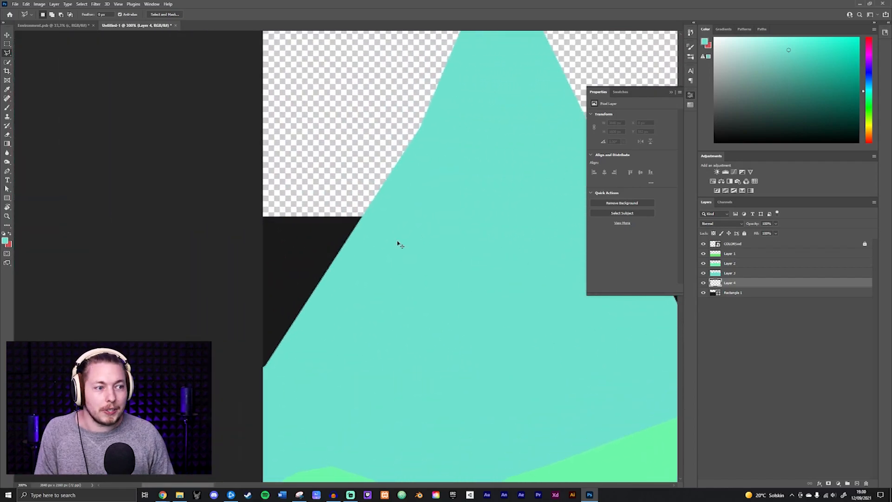
{"action": "scroll", "coordinate": [398, 243], "scroll_direction": "up", "scroll_amount": 3}
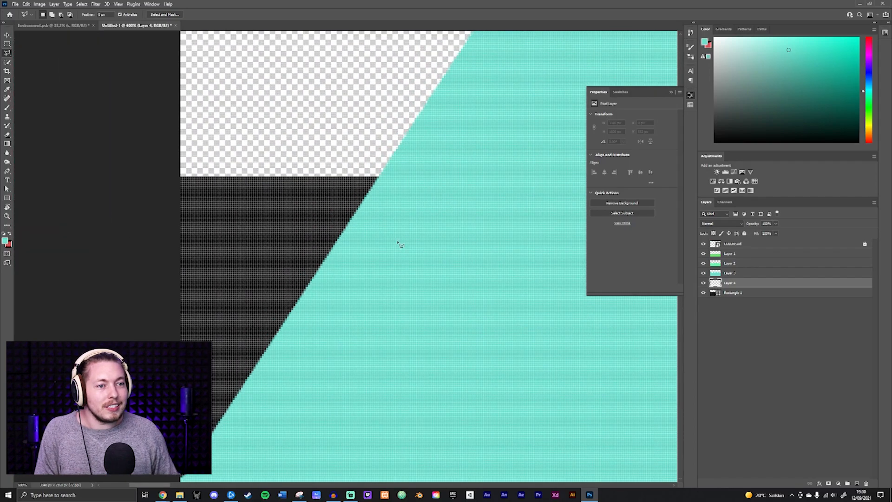
{"action": "left_click_drag", "start_coordinate": [271, 169], "coordinate": [333, 255]}
{"action": "scroll", "coordinate": [450, 194], "scroll_direction": "up", "scroll_amount": 3}
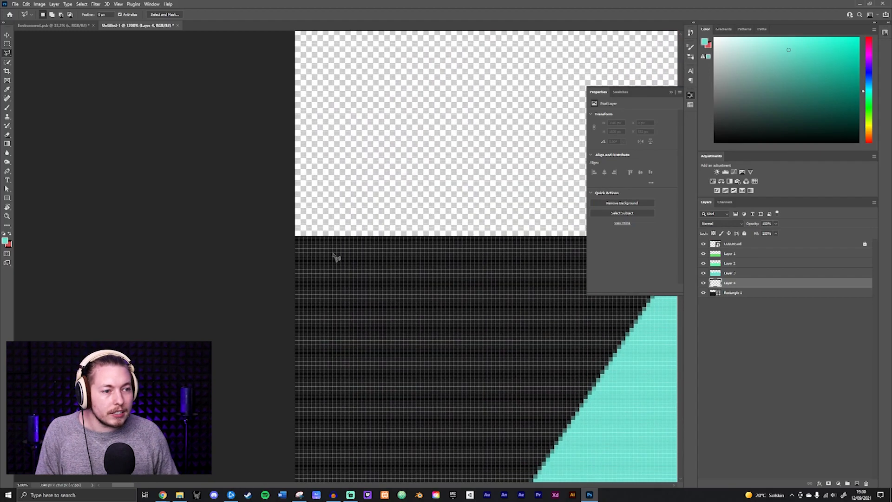
{"action": "left_click", "coordinate": [293, 238]}
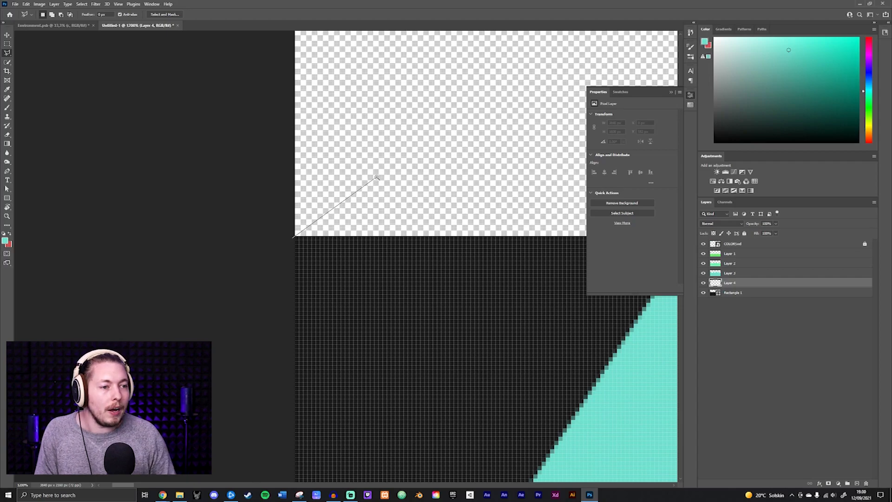
Trace two tall peaks at the left of the canvas, the second higher, ending in a deep valley beside the large teal mountain
{"action": "scroll", "coordinate": [380, 181], "scroll_direction": "down", "scroll_amount": 8}
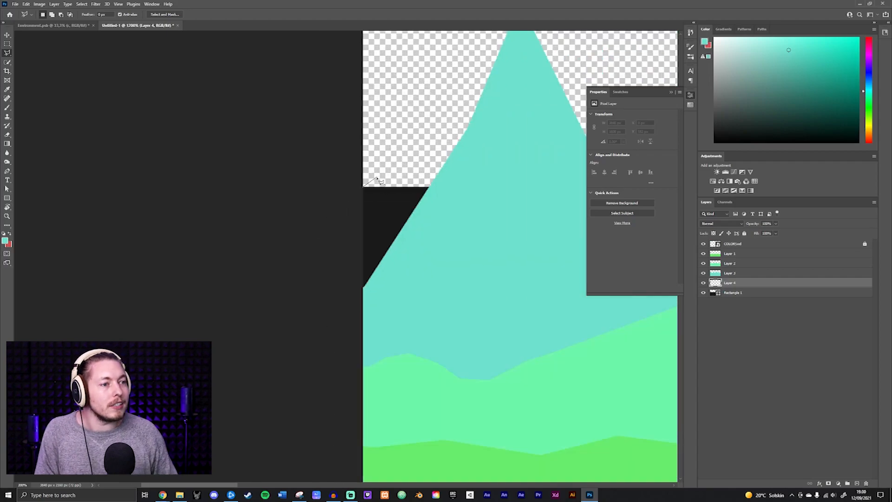
{"action": "left_click_drag", "start_coordinate": [389, 166], "coordinate": [343, 292]}
{"action": "scroll", "coordinate": [345, 295], "scroll_direction": "down", "scroll_amount": 3}
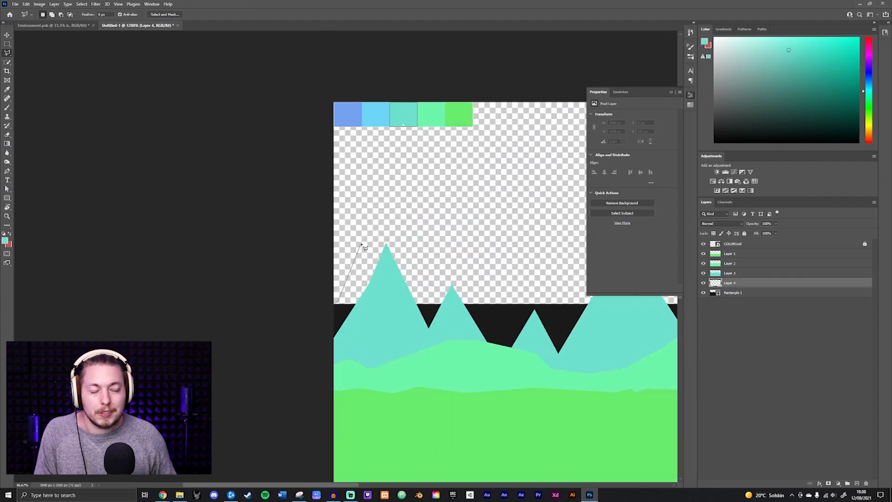
{"action": "left_click", "coordinate": [398, 206]}
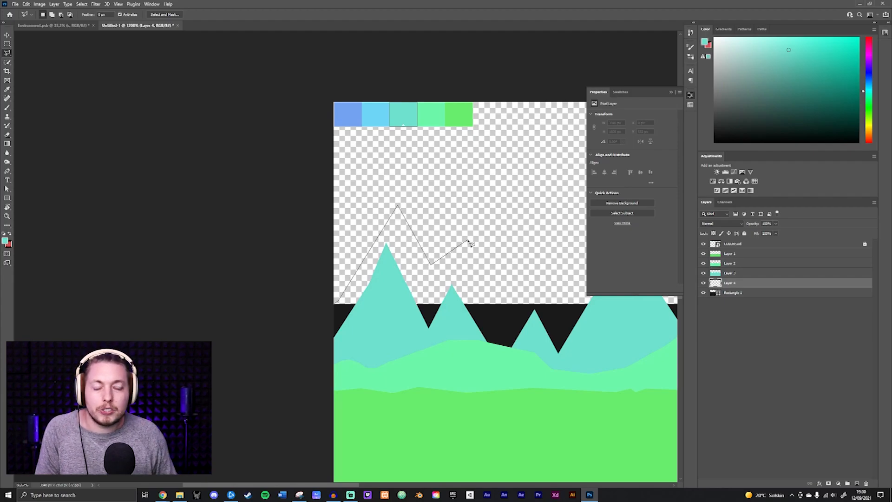
{"action": "left_click_drag", "start_coordinate": [462, 226], "coordinate": [388, 236]}
{"action": "key", "text": "ctrl+minus"}
{"action": "key", "text": "ctrl+minus"}
{"action": "key", "text": "ctrl+minus"}
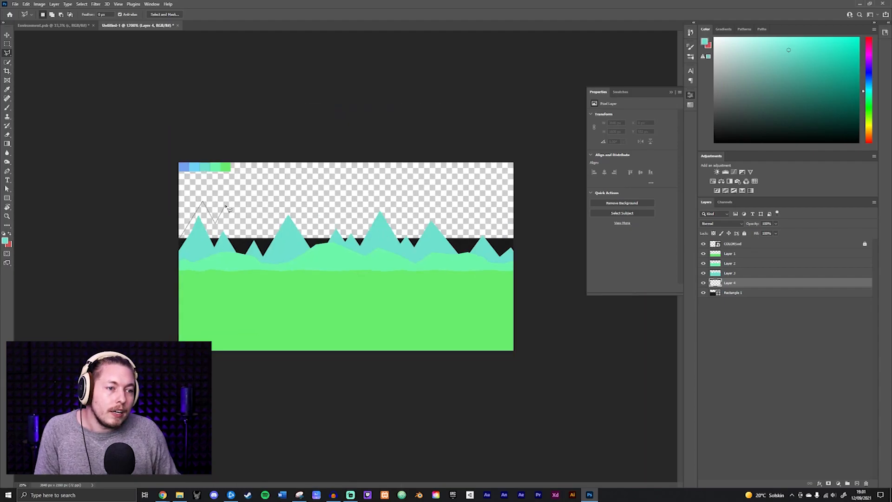
{"action": "left_click", "coordinate": [230, 186]}
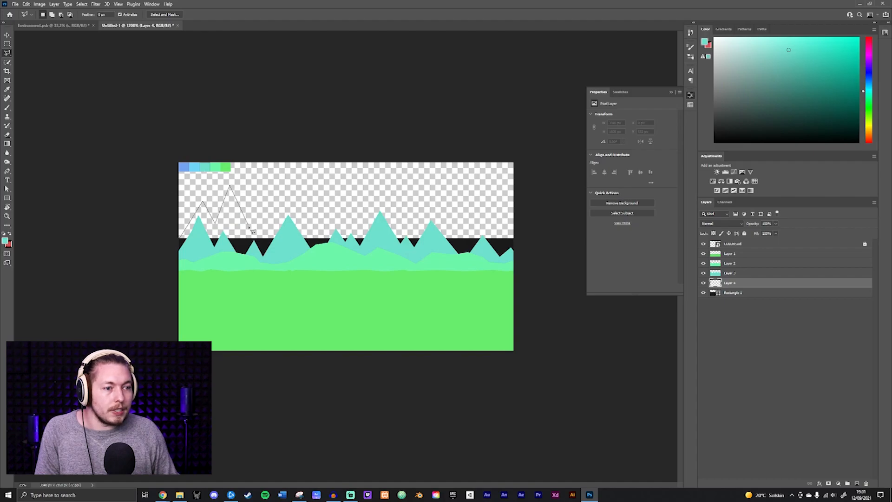
{"action": "left_click", "coordinate": [269, 247]}
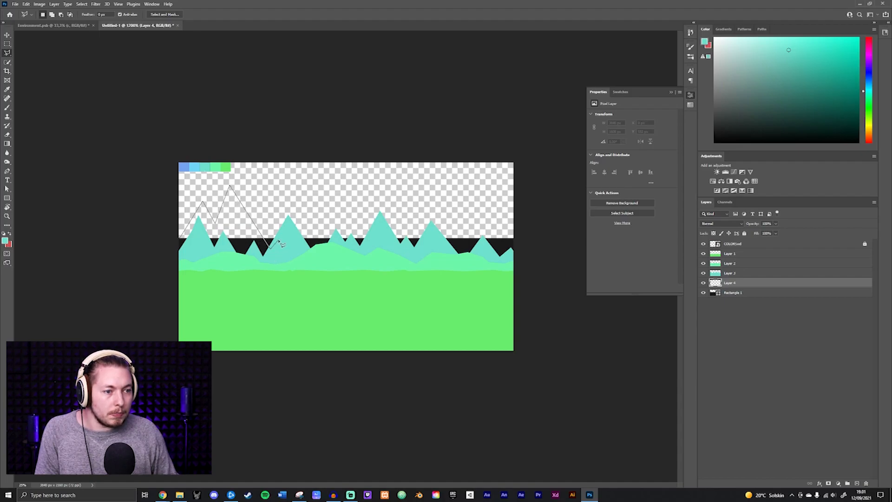
Continue the lasso outline across the middle with a medium peak, a tiny peak and a tall peak, each followed by a valley
{"action": "left_click", "coordinate": [302, 222]}
{"action": "left_click", "coordinate": [313, 240]}
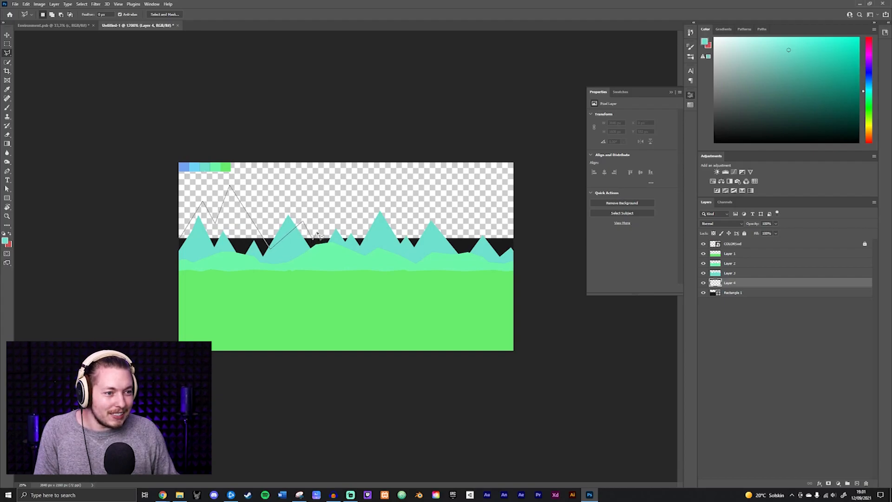
{"action": "left_click", "coordinate": [320, 232]}
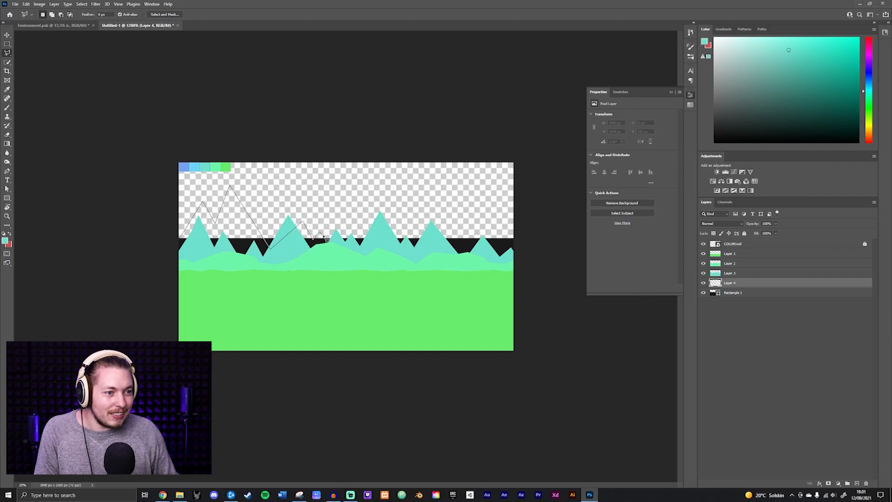
{"action": "left_click", "coordinate": [332, 246]}
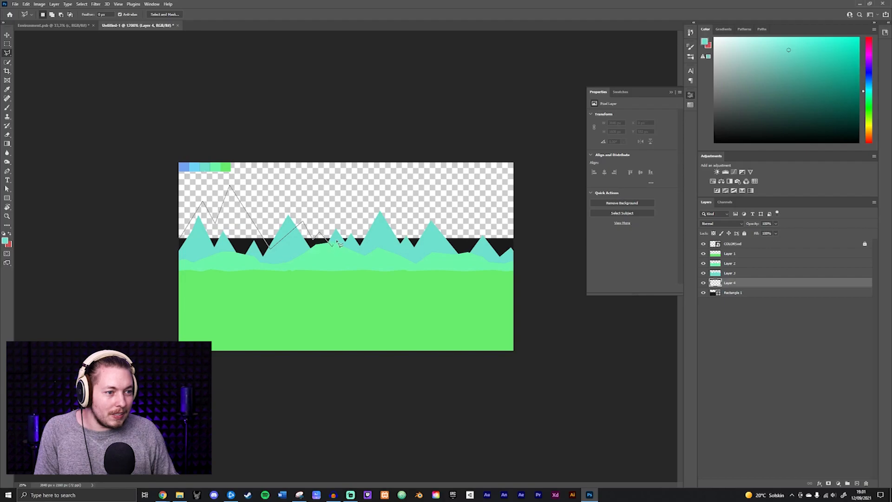
{"action": "left_click", "coordinate": [365, 204]}
{"action": "key", "text": "ctrl+plus"}
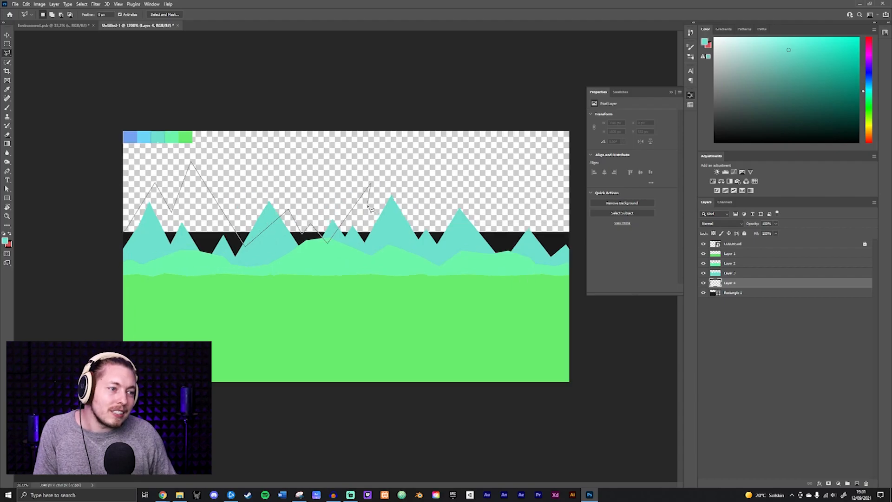
{"action": "left_click", "coordinate": [394, 219]}
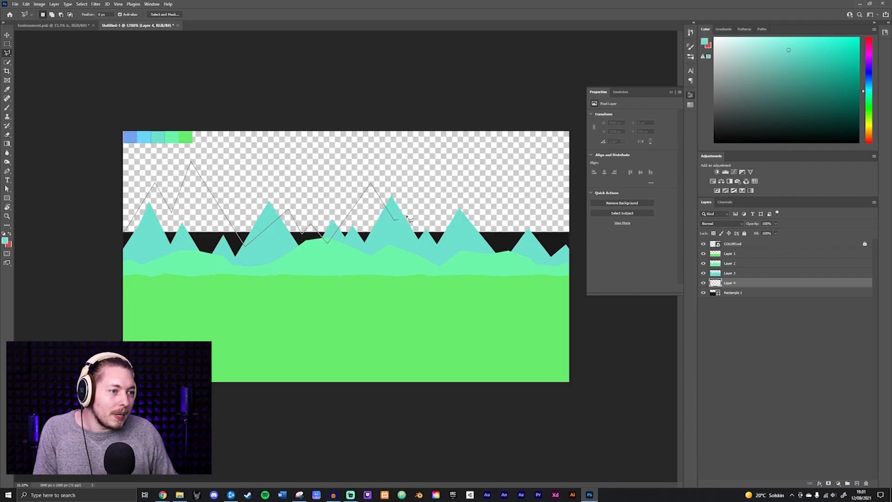
Extend the lasso outline with two smaller peaks and one very tall peak that descends into a valley near the right canvas edge
{"action": "left_click", "coordinate": [412, 197]}
{"action": "left_click", "coordinate": [430, 224]}
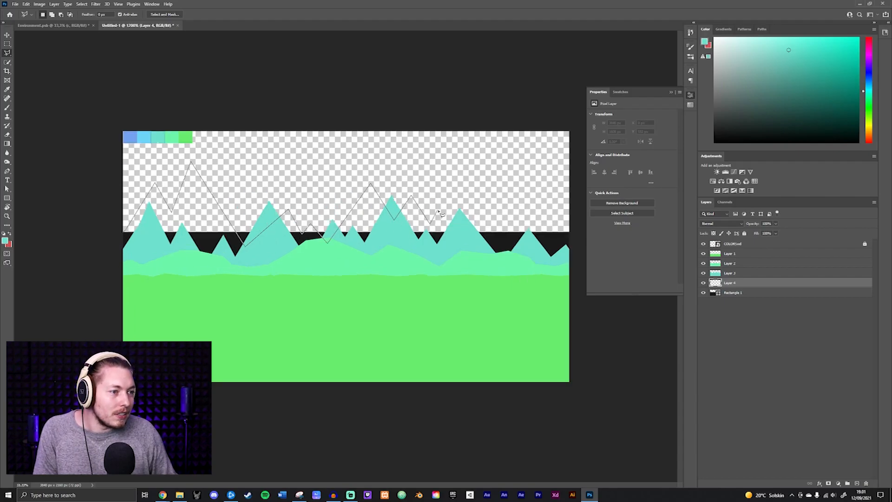
{"action": "left_click", "coordinate": [435, 215]}
{"action": "left_click", "coordinate": [451, 238]}
{"action": "left_click", "coordinate": [510, 159]}
{"action": "left_click", "coordinate": [550, 240]}
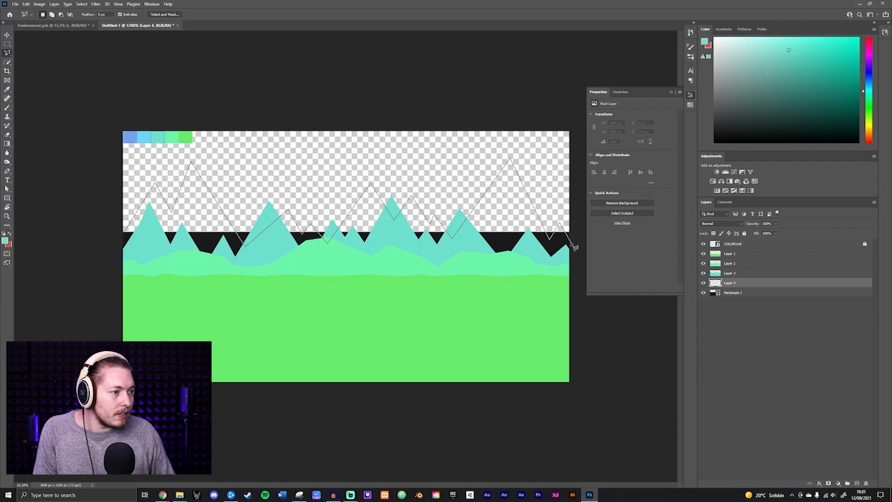
Finish the ridge with small last peaks, ending where the black rectangle's top edge meets the right canvas edge
{"action": "scroll", "coordinate": [575, 248], "scroll_direction": "up", "scroll_amount": 2}
{"action": "scroll", "coordinate": [574, 249], "scroll_direction": "up", "scroll_amount": 5}
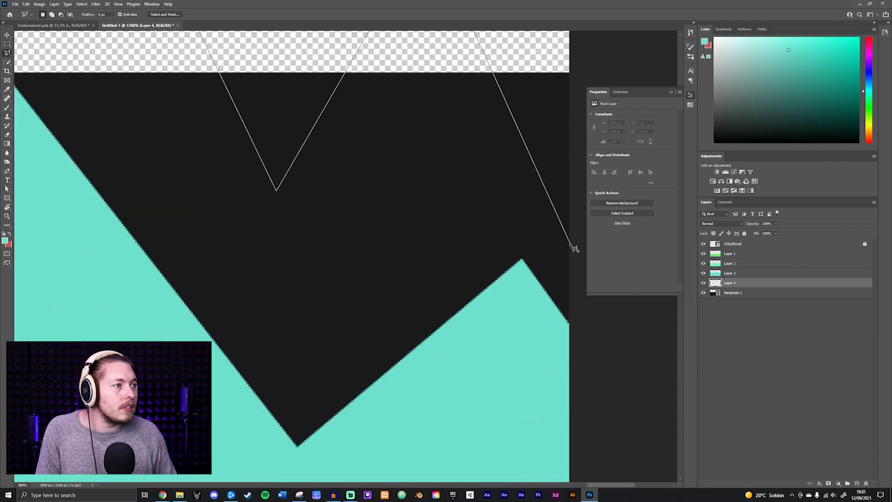
{"action": "left_click_drag", "start_coordinate": [470, 126], "coordinate": [334, 322]}
{"action": "scroll", "coordinate": [334, 321], "scroll_direction": "up", "scroll_amount": 2}
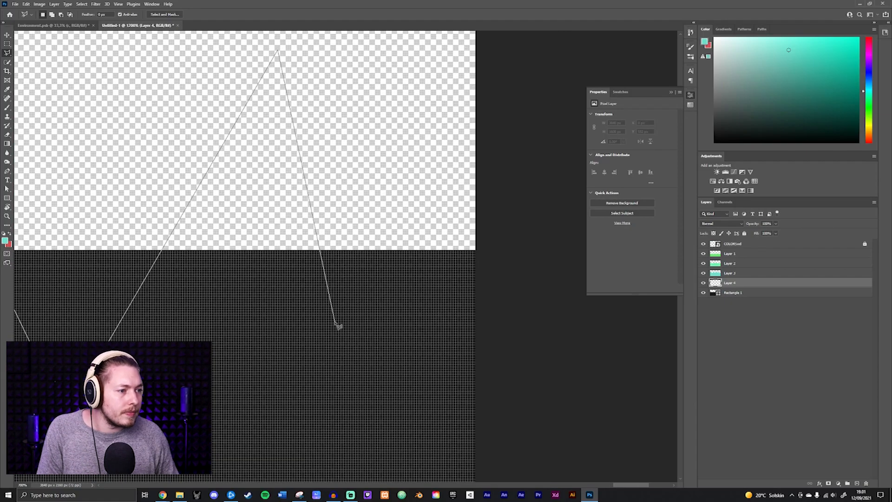
{"action": "left_click", "coordinate": [367, 212]}
{"action": "left_click", "coordinate": [409, 145]}
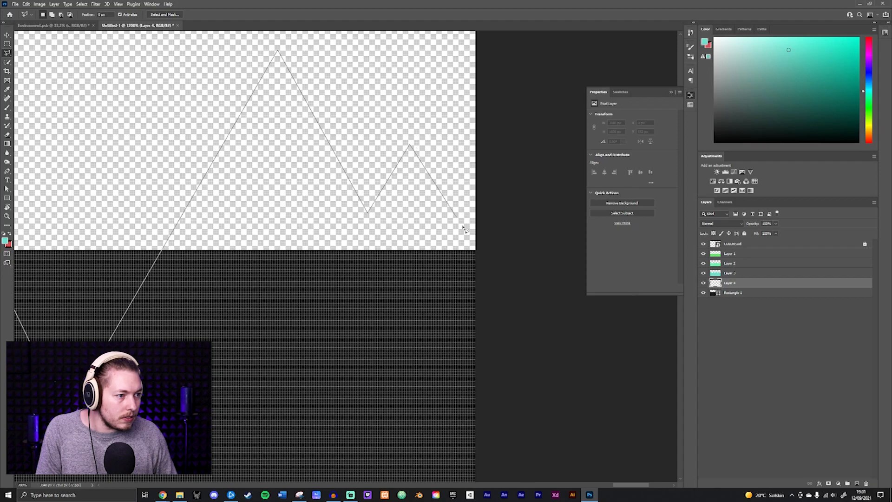
{"action": "left_click", "coordinate": [477, 252]}
Bring the lasso outline around outside the canvas toward its bottom and close it at its starting point on the left edge
{"action": "scroll", "coordinate": [530, 339], "scroll_direction": "down", "scroll_amount": 8}
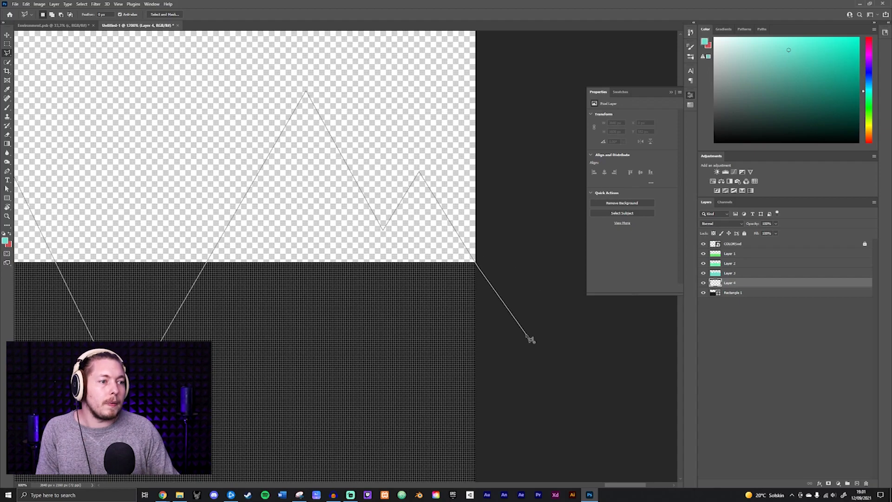
{"action": "scroll", "coordinate": [530, 339], "scroll_direction": "down", "scroll_amount": 3}
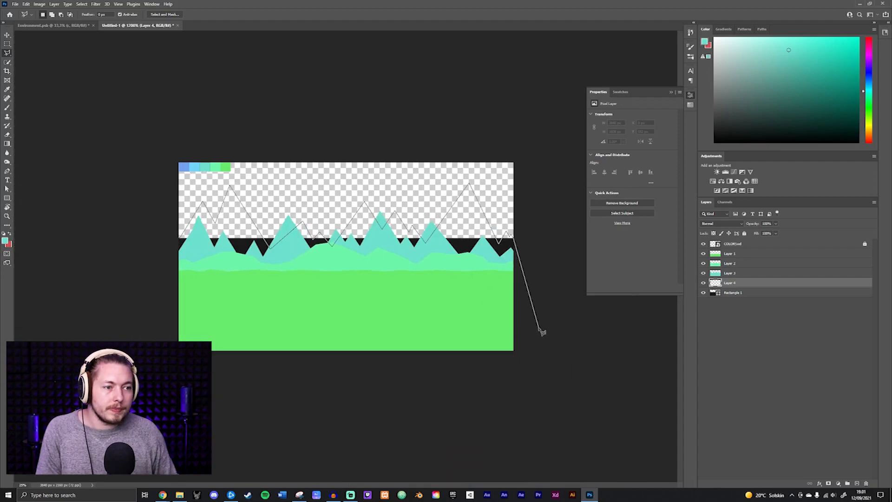
{"action": "left_click", "coordinate": [542, 361]}
{"action": "left_click", "coordinate": [145, 338]}
{"action": "left_click", "coordinate": [182, 237]}
Brush the mountain selection with the light blue sampled from the second palette swatch, and remove the selection
{"action": "key", "text": "b"}
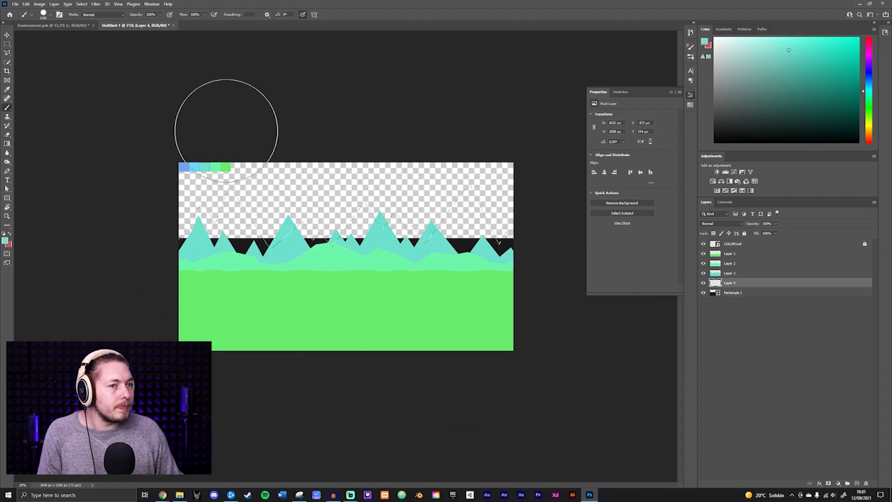
{"action": "left_click", "coordinate": [194, 167], "text": "alt"}
{"action": "mouse_move", "coordinate": [160, 249]}
{"action": "left_mouse_down"}
{"action": "mouse_move", "coordinate": [179, 229]}
{"action": "mouse_move", "coordinate": [511, 218]}
{"action": "left_mouse_up"}
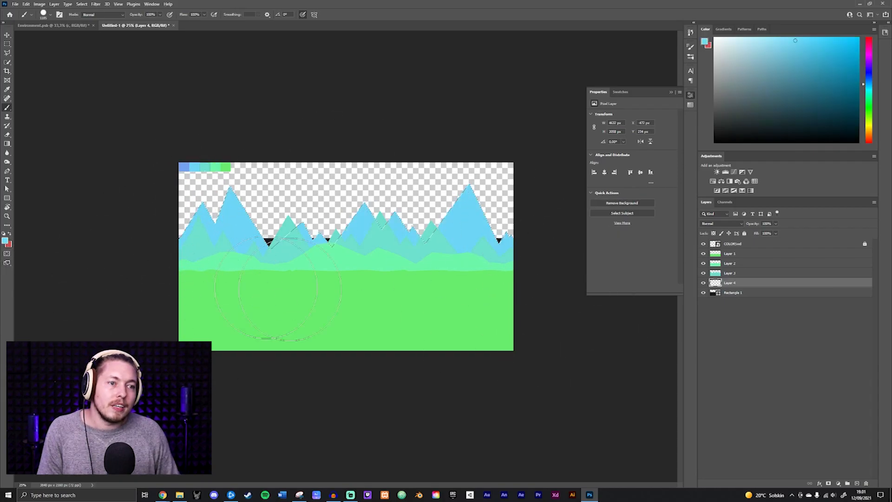
{"action": "left_click", "coordinate": [7, 35]}
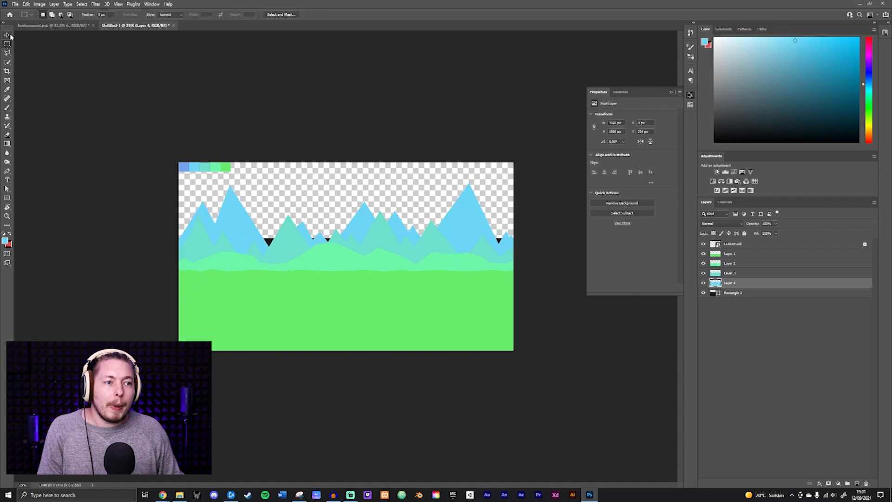
{"action": "key", "text": "ctrl+d"}
Consult the finished Environment.psb artwork, and add a new layer directly above the black rectangle in the untitled document
{"action": "left_click", "coordinate": [769, 293]}
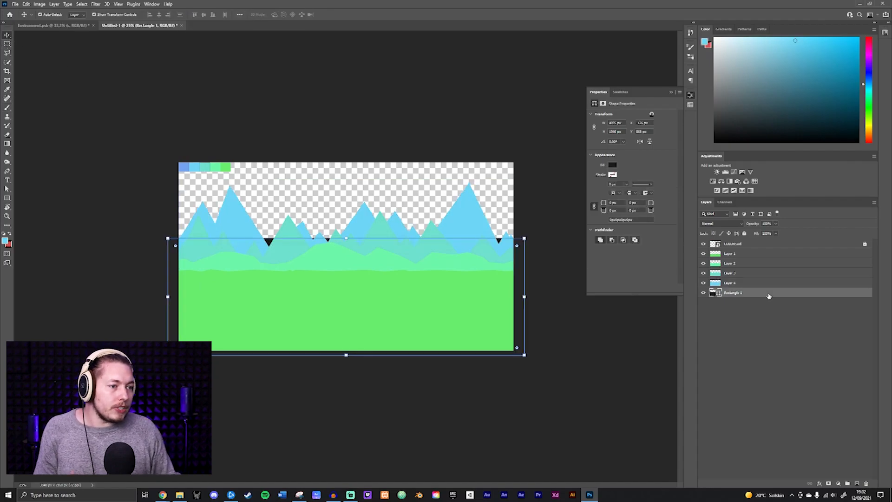
{"action": "left_click", "coordinate": [57, 26]}
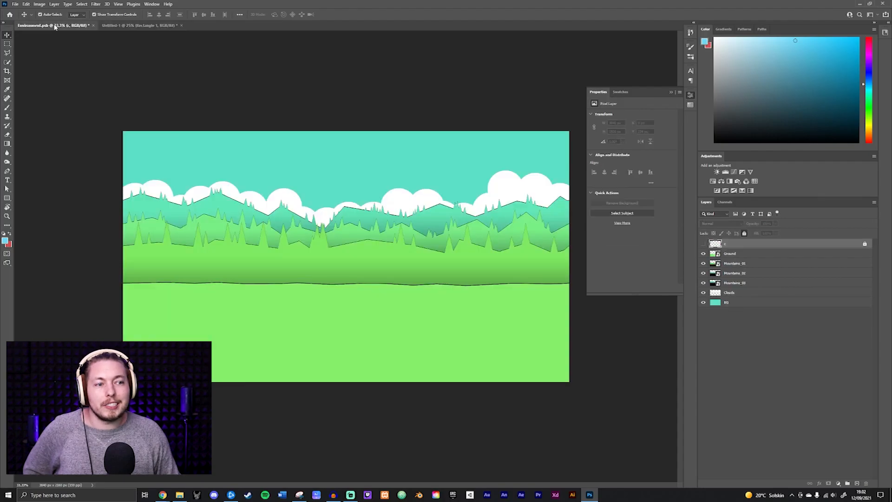
{"action": "left_click", "coordinate": [138, 26]}
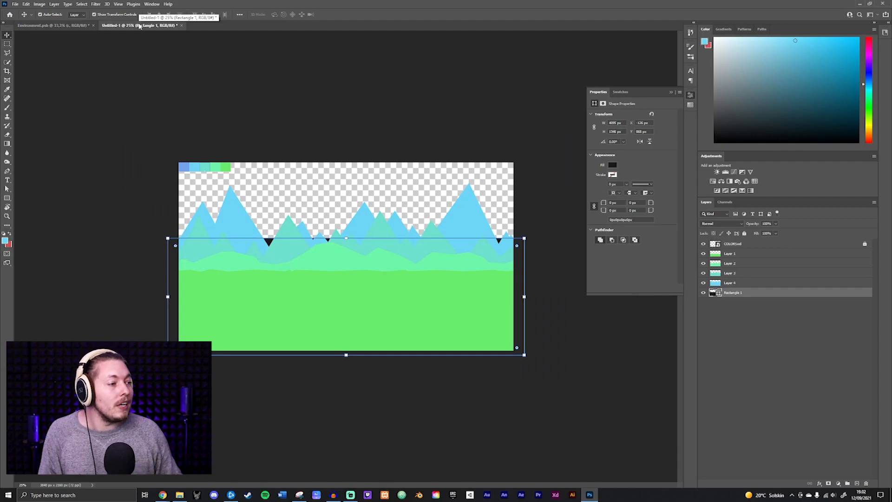
{"action": "left_click", "coordinate": [858, 483]}
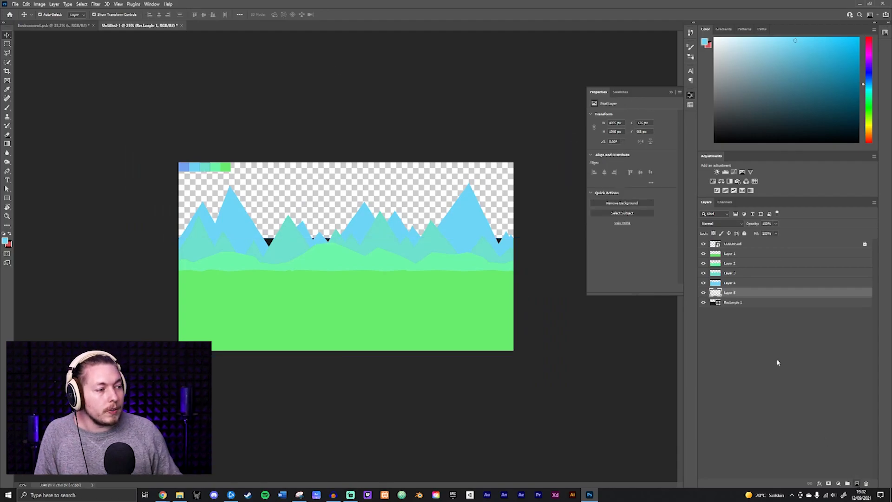
Fill the empty Layer 5 with the blue sampled from the first palette swatch, using the Paint Bucket tool
{"action": "left_click", "coordinate": [7, 144]}
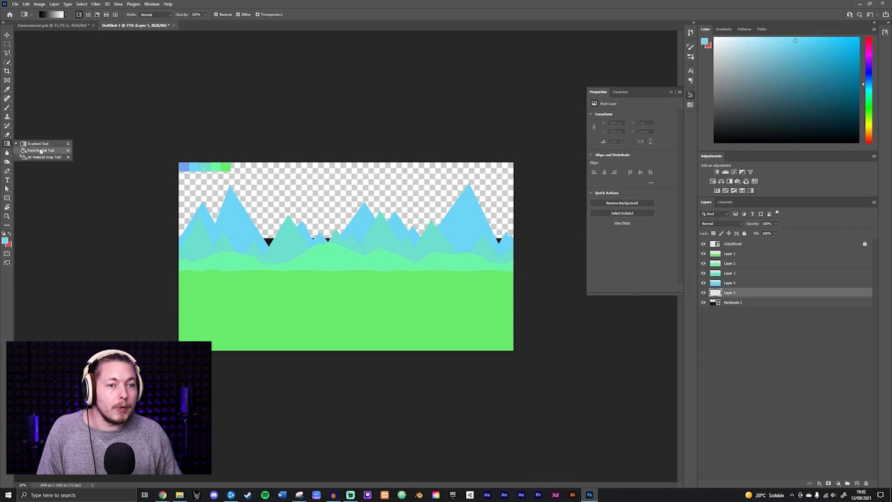
{"action": "left_click", "coordinate": [41, 150]}
{"action": "left_click", "coordinate": [188, 164], "text": "alt"}
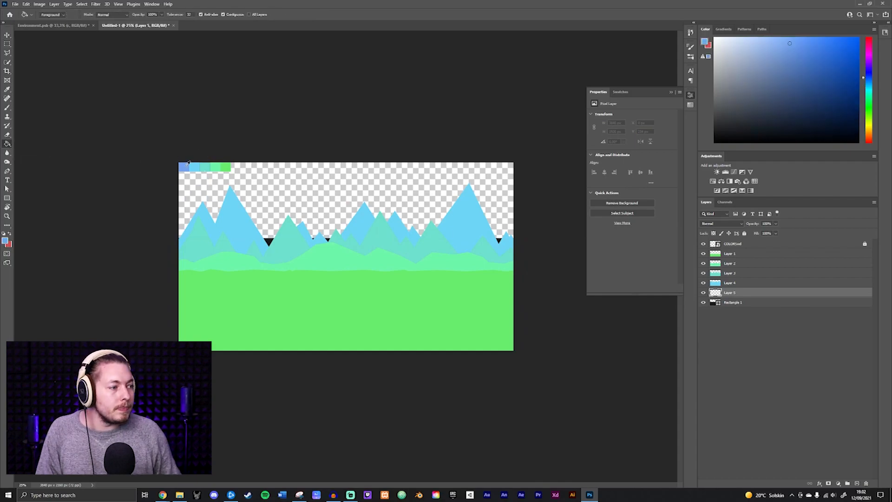
{"action": "left_click", "coordinate": [352, 205]}
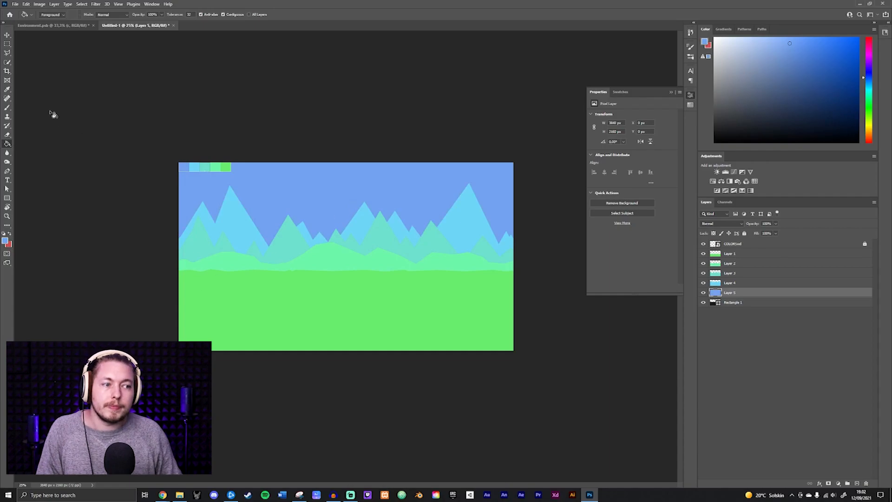
{"action": "key", "text": "v"}
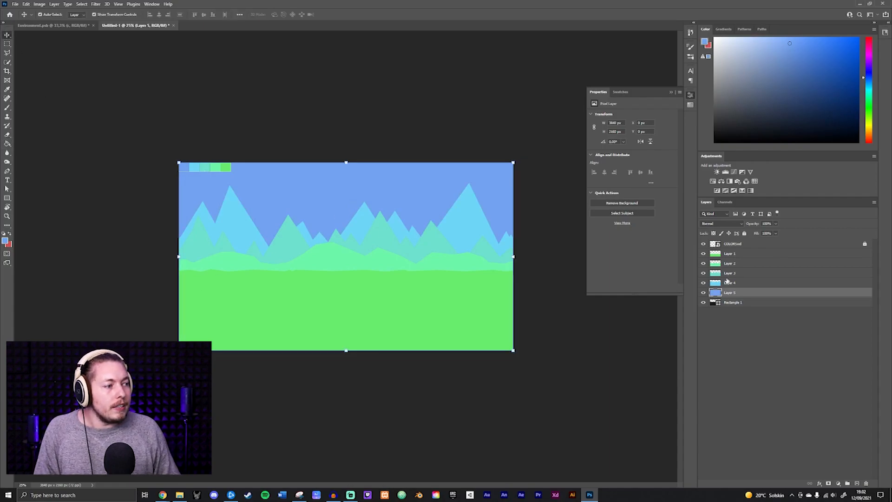
Hide the locked colour palette layer so that its swatches no longer cover the sky
{"action": "left_click", "coordinate": [703, 243]}
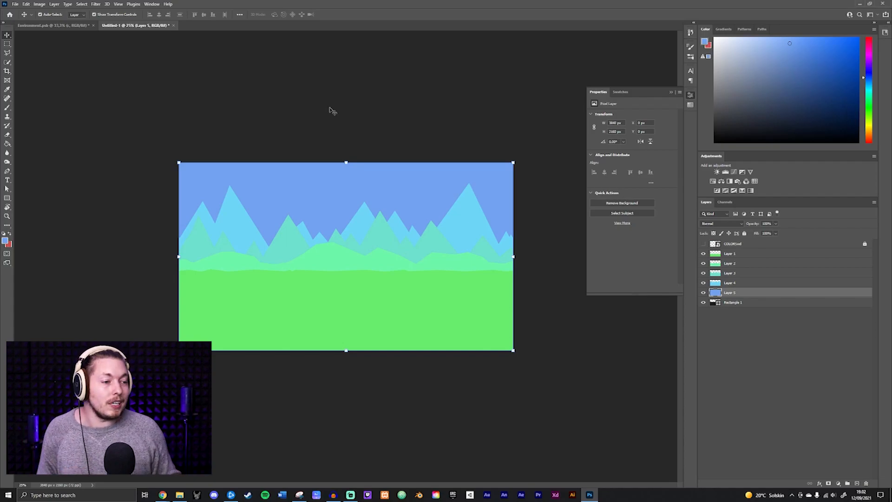
{"action": "key", "text": "ctrl+plus"}
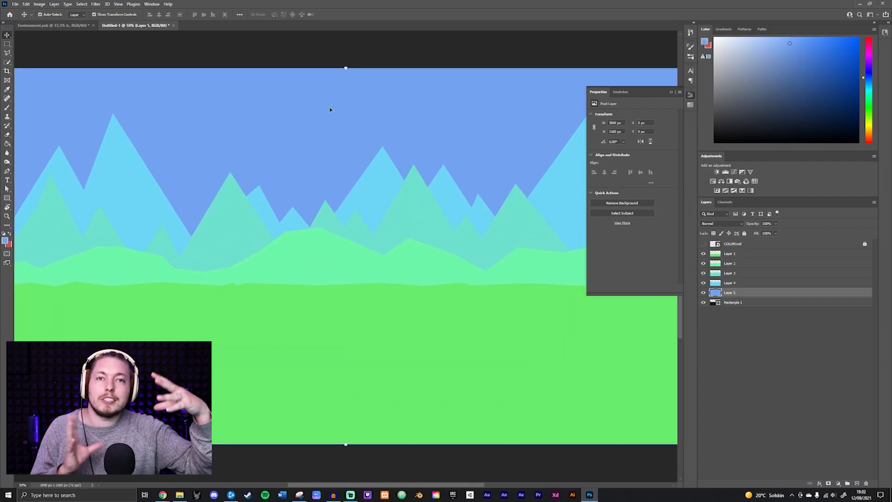
{"action": "left_click_drag", "start_coordinate": [427, 238], "coordinate": [425, 214]}
{"action": "key", "text": "ctrl+minus"}
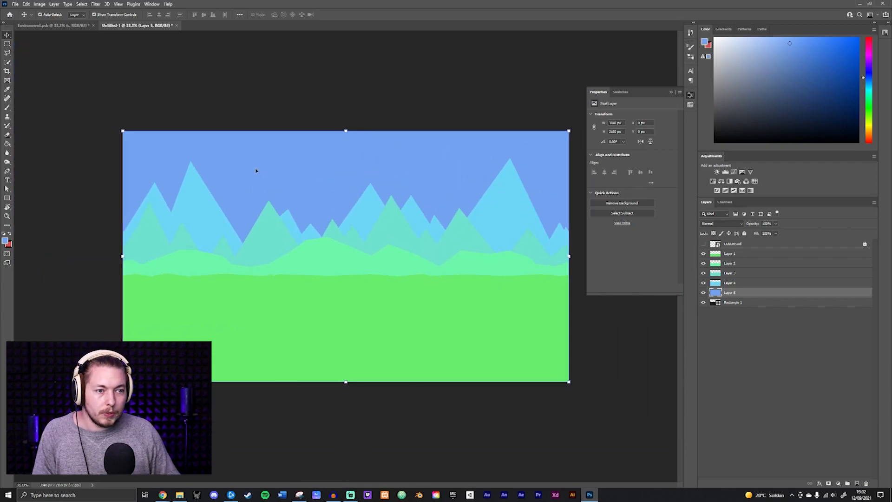
Add an Inner Shadow to Layer 4, the far mountains, with a 90° angle, 0% choke and a size of about 120 px
{"action": "left_click", "coordinate": [738, 284]}
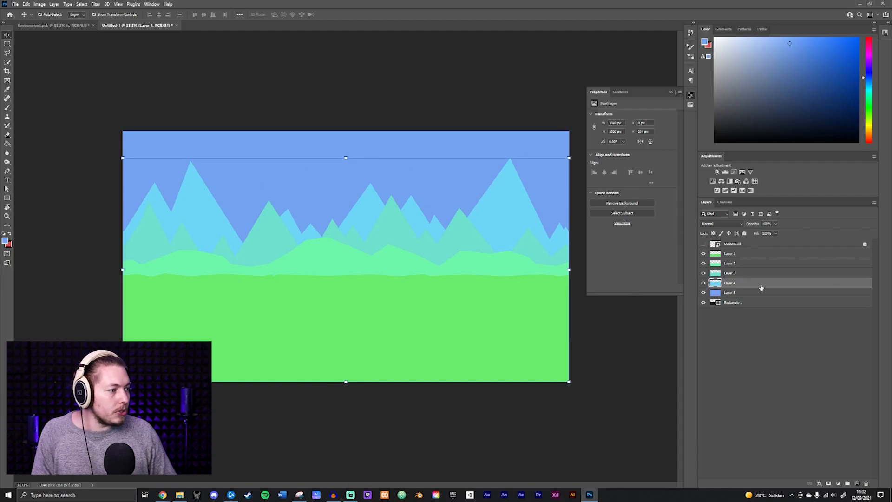
{"action": "double_click", "coordinate": [754, 282]}
{"action": "left_click_drag", "start_coordinate": [673, 82], "coordinate": [514, 124]}
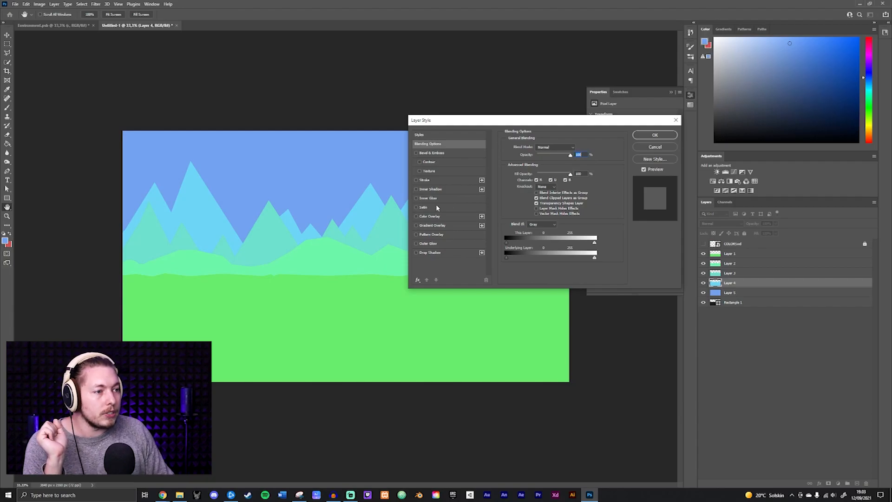
{"action": "left_click", "coordinate": [453, 187]}
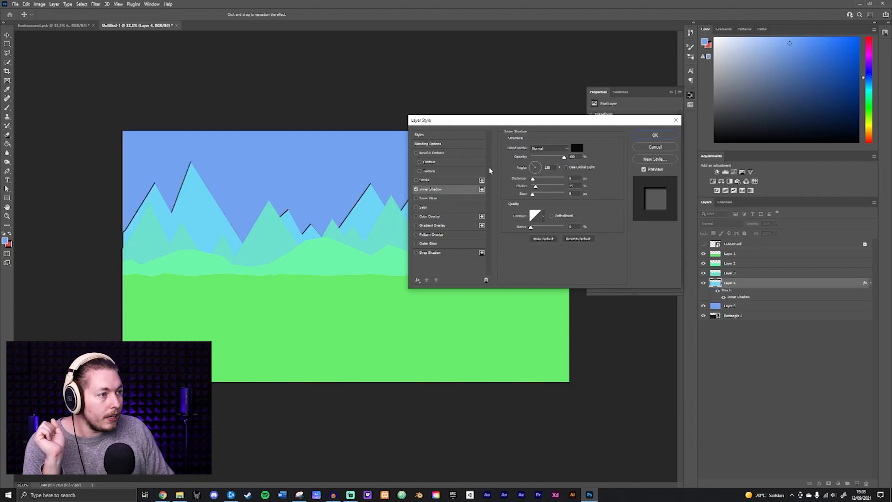
{"action": "left_click_drag", "start_coordinate": [535, 167], "coordinate": [536, 162]}
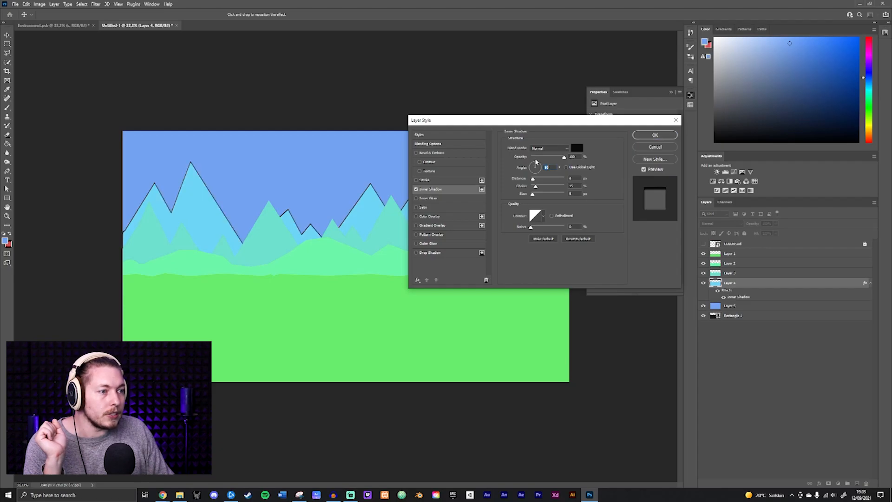
{"action": "mouse_move", "coordinate": [534, 196]}
{"action": "left_mouse_down"}
{"action": "mouse_move", "coordinate": [546, 197]}
{"action": "mouse_move", "coordinate": [528, 188]}
{"action": "left_mouse_up"}
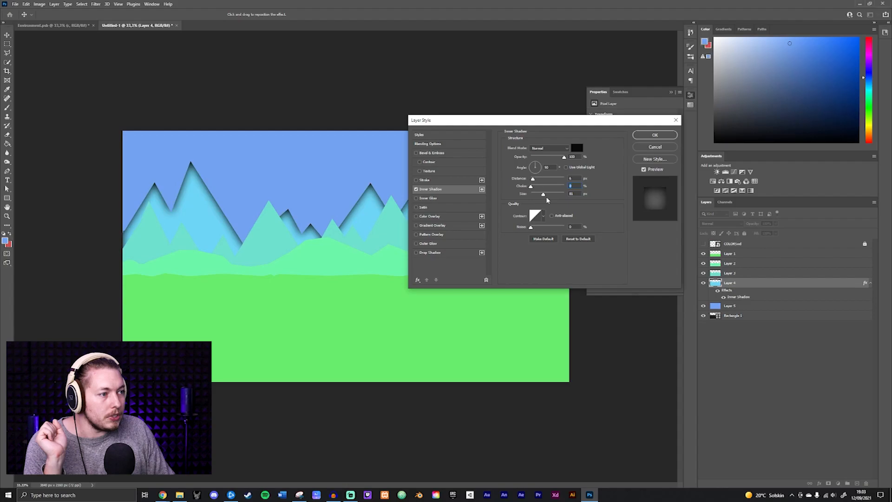
{"action": "left_click_drag", "start_coordinate": [544, 197], "coordinate": [549, 197]}
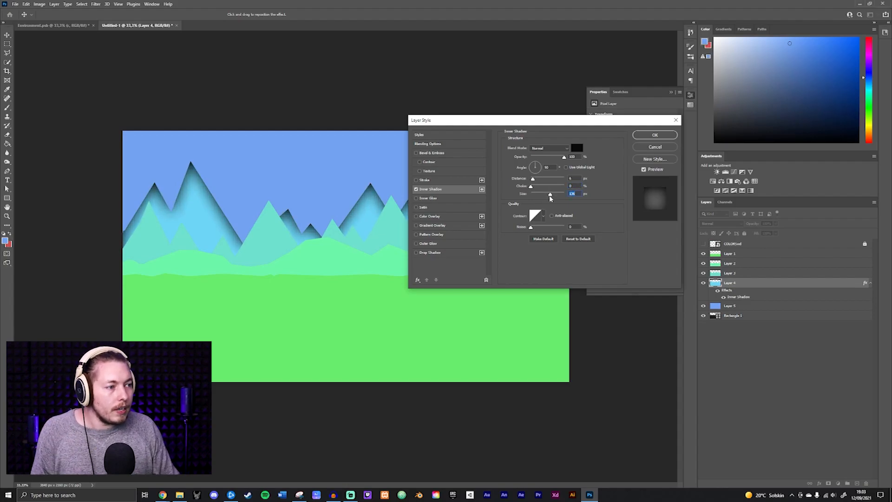
{"action": "left_click_drag", "start_coordinate": [551, 197], "coordinate": [549, 197]}
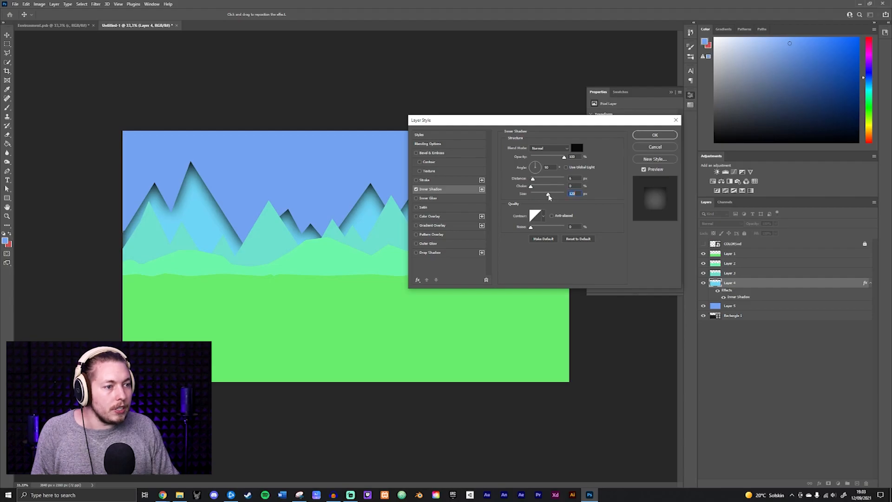
Set the far mountains' inner shadow colour to the blue #73a2f0 sampled from the sky
{"action": "left_click_drag", "start_coordinate": [565, 123], "coordinate": [686, 115]}
{"action": "left_click", "coordinate": [699, 141]}
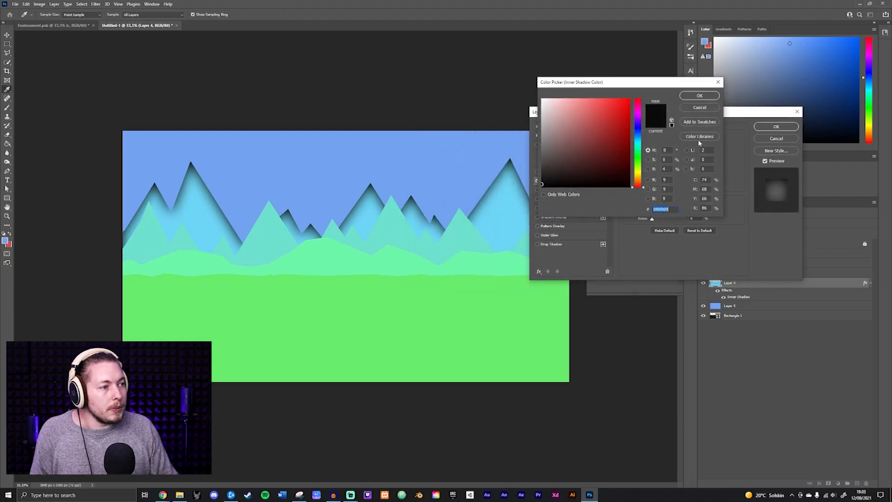
{"action": "left_click", "coordinate": [482, 171]}
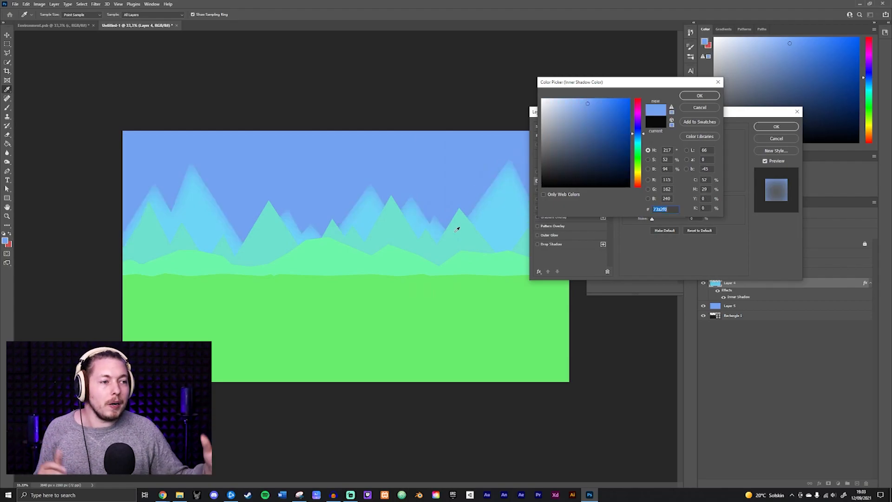
{"action": "left_click", "coordinate": [699, 96]}
Set the far mountains' inner shadow size to 140 px and apply the layer style
{"action": "left_click_drag", "start_coordinate": [671, 187], "coordinate": [678, 186]}
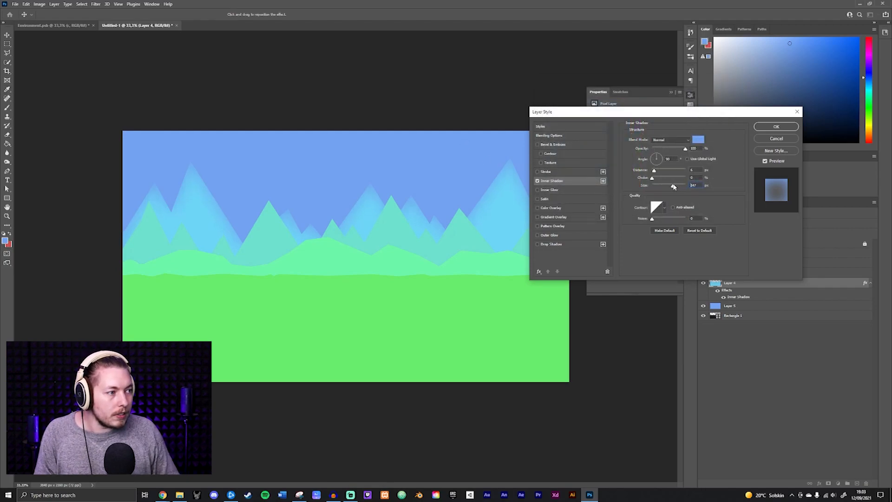
{"action": "left_click_drag", "start_coordinate": [672, 187], "coordinate": [671, 186]}
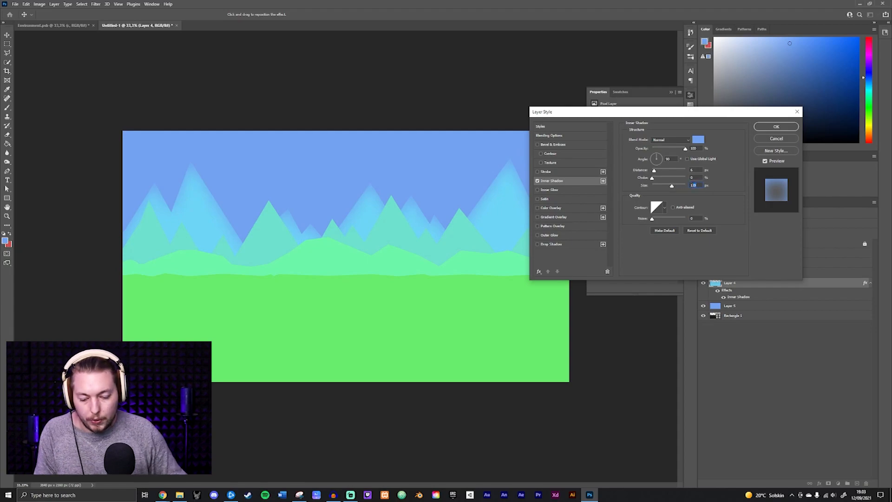
{"action": "type", "text": "140"}
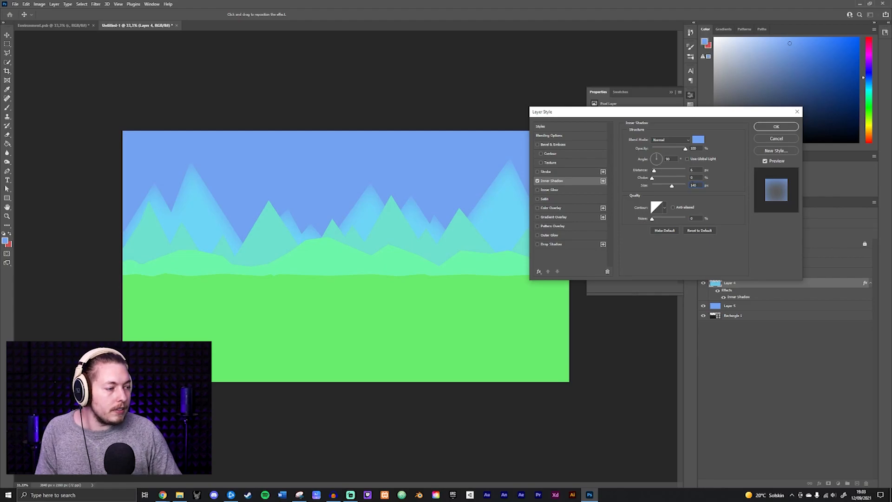
{"action": "key", "text": "Return"}
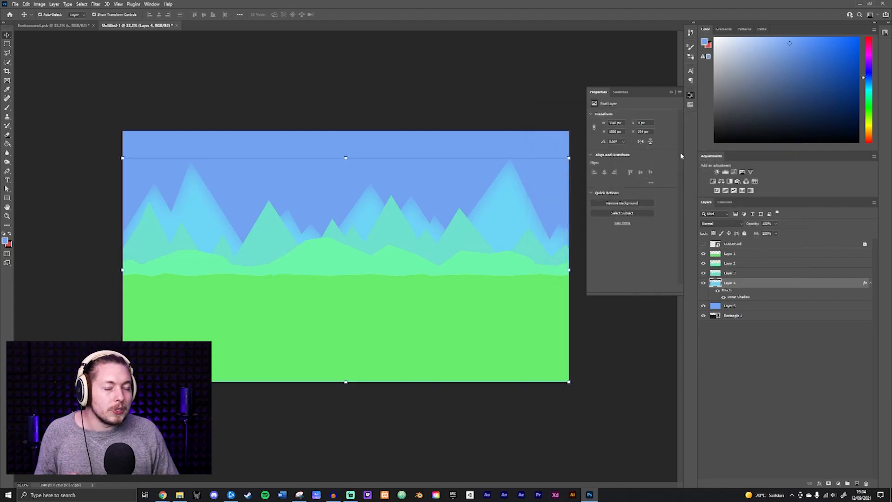
Add an Inner Shadow to Layer 3, the nearer mountains, and sample its colour from their own turquoise
{"action": "left_click", "coordinate": [762, 276]}
{"action": "double_click", "coordinate": [765, 276]}
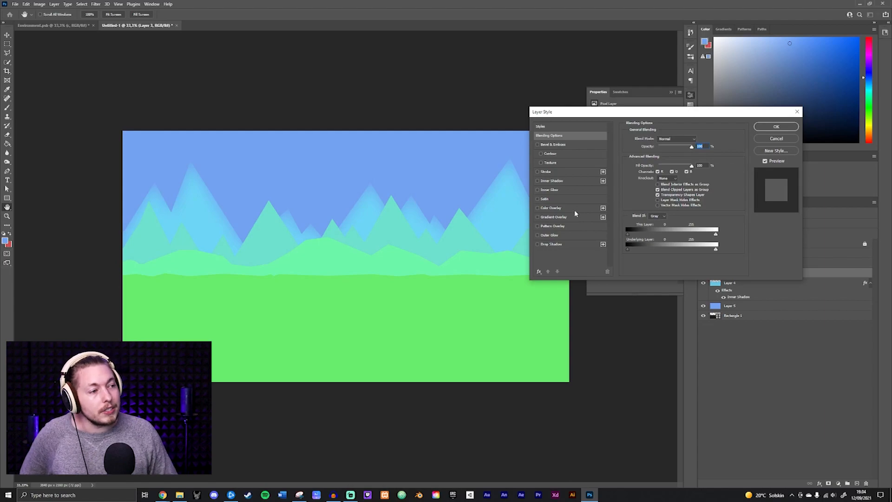
{"action": "left_click", "coordinate": [576, 181]}
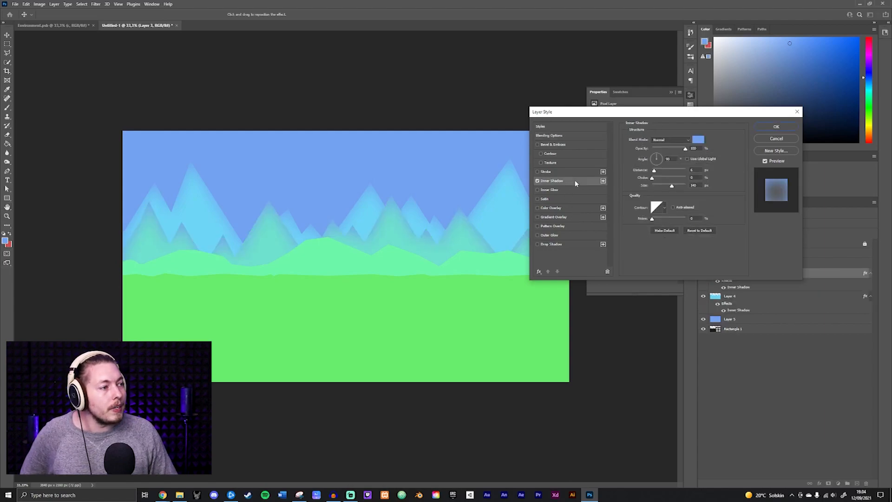
{"action": "left_click", "coordinate": [703, 139]}
{"action": "left_click", "coordinate": [372, 205]}
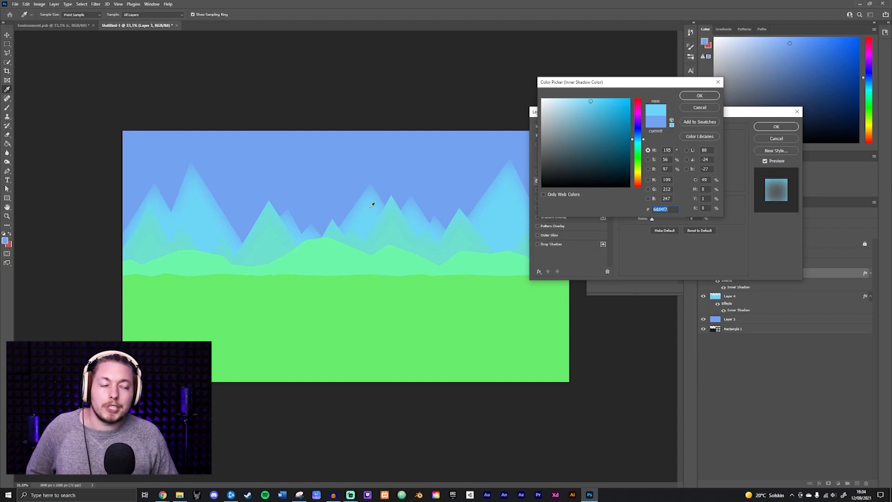
{"action": "left_click", "coordinate": [343, 172]}
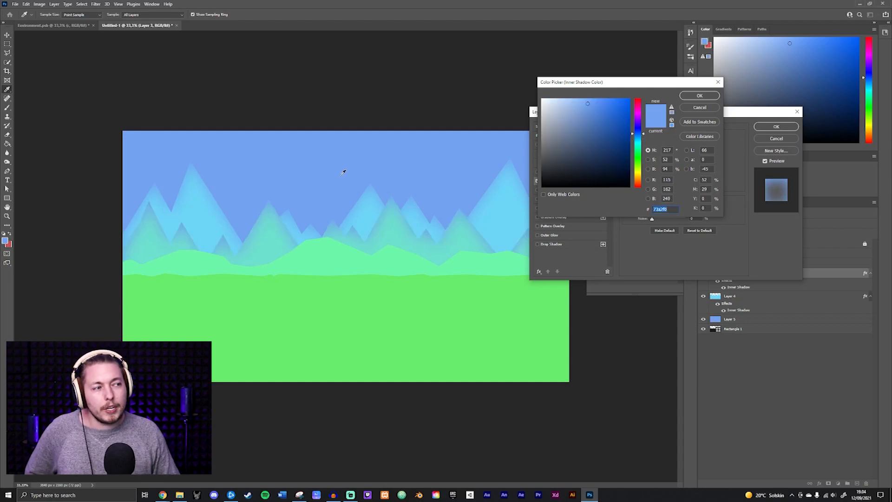
{"action": "left_click", "coordinate": [392, 236]}
{"action": "left_click", "coordinate": [699, 95]}
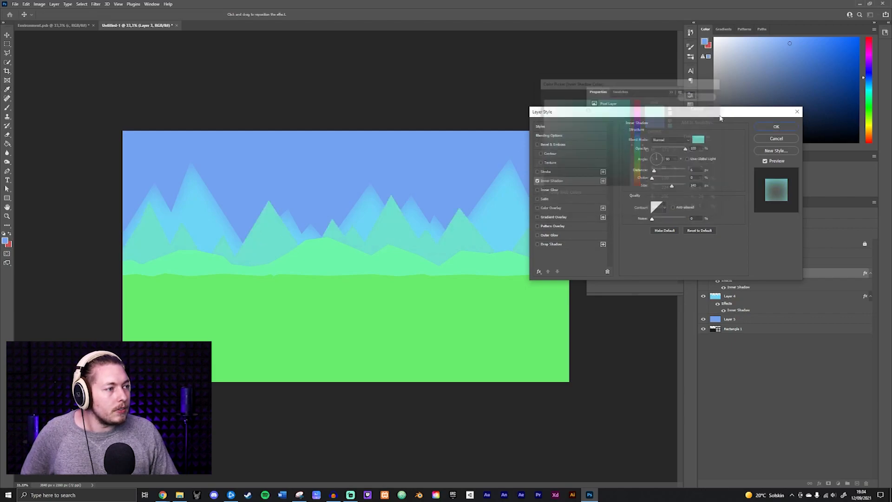
Try lighter and darker shades for the nearer mountains' inner shadow, settle on the darker teal #24bea6, and apply the style
{"action": "left_click", "coordinate": [698, 139]}
{"action": "left_click", "coordinate": [597, 128]}
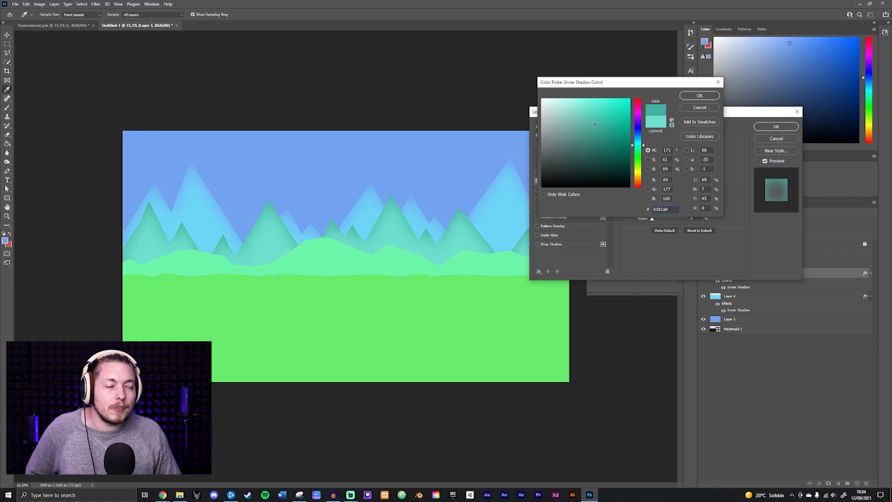
{"action": "left_click", "coordinate": [549, 118]}
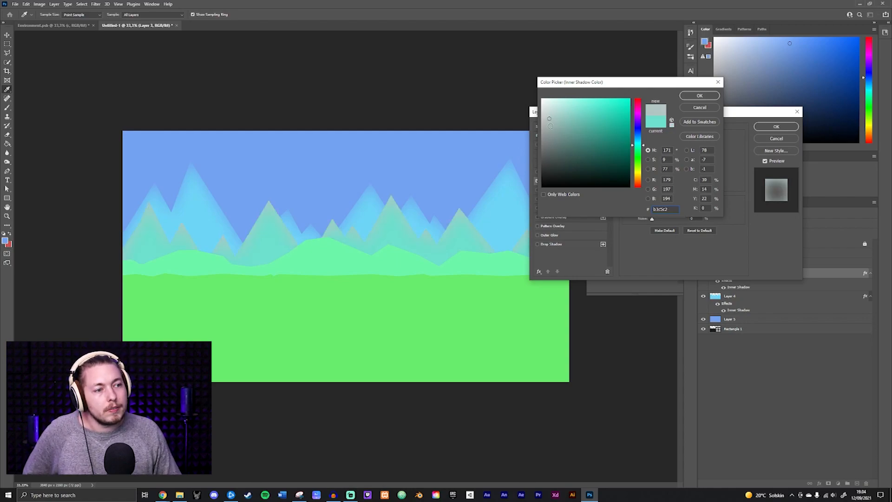
{"action": "left_click", "coordinate": [550, 133]}
{"action": "left_click", "coordinate": [542, 99]}
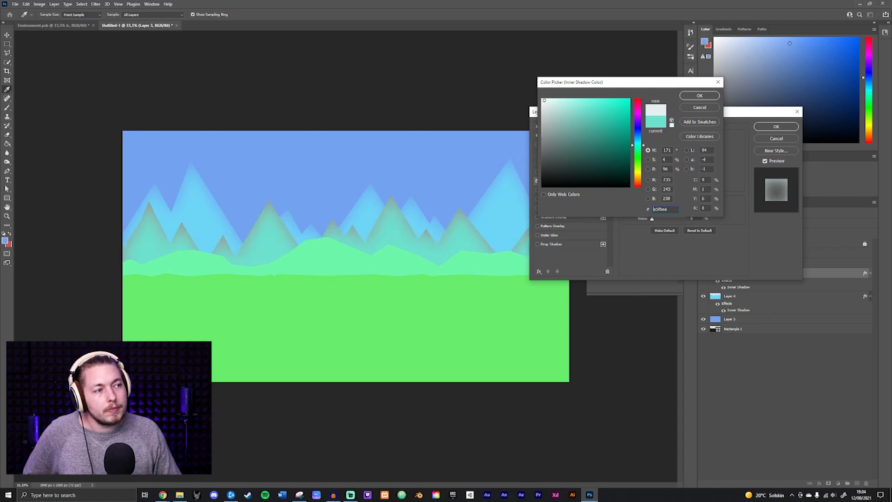
{"action": "left_click", "coordinate": [566, 119]}
{"action": "left_click", "coordinate": [587, 130]}
{"action": "left_click_drag", "start_coordinate": [598, 128], "coordinate": [604, 120]}
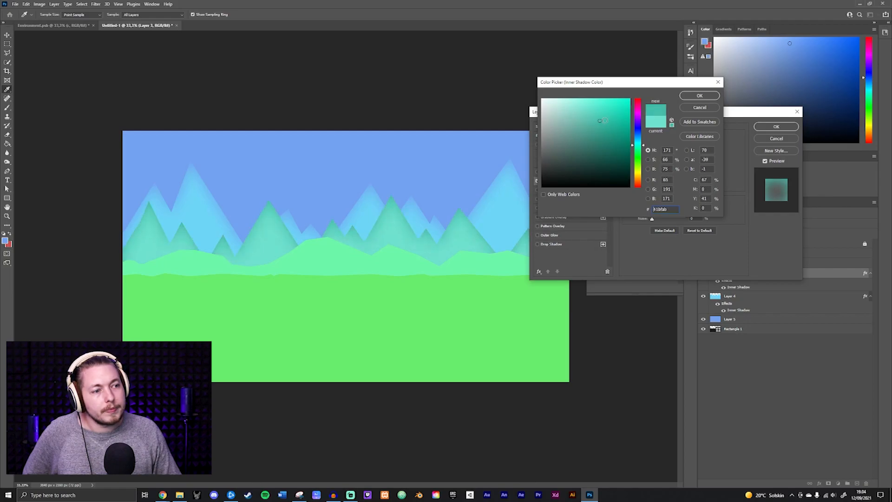
{"action": "left_click", "coordinate": [612, 122]}
{"action": "left_click", "coordinate": [613, 120]}
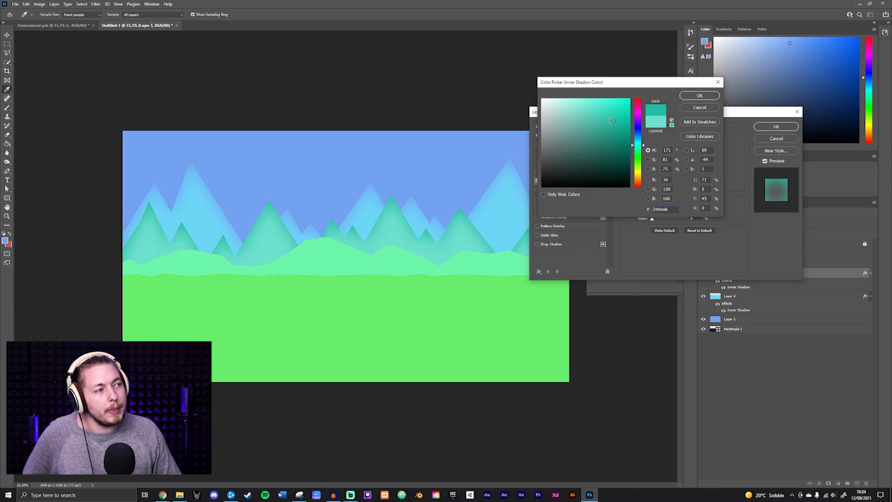
{"action": "left_click", "coordinate": [708, 97]}
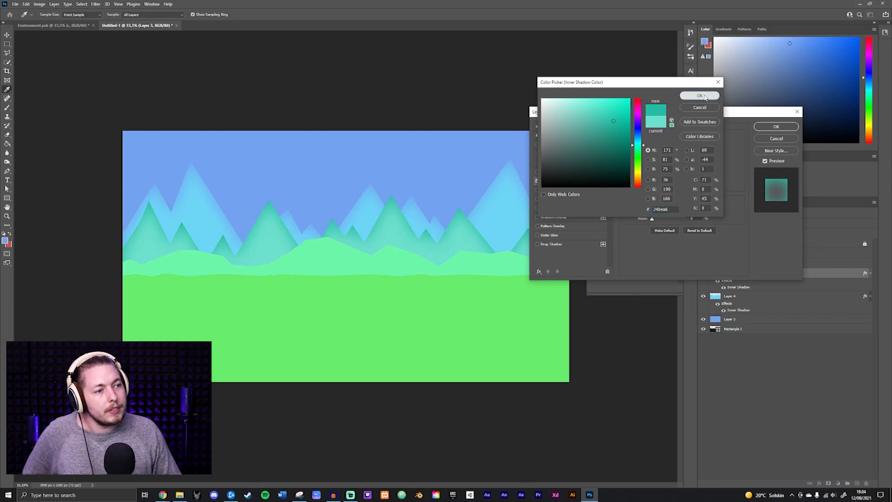
{"action": "left_click", "coordinate": [777, 127]}
Add an Inner Shadow in the deep teal #0db99e to Layer 2, the hills, and apply the layer style
{"action": "double_click", "coordinate": [757, 266]}
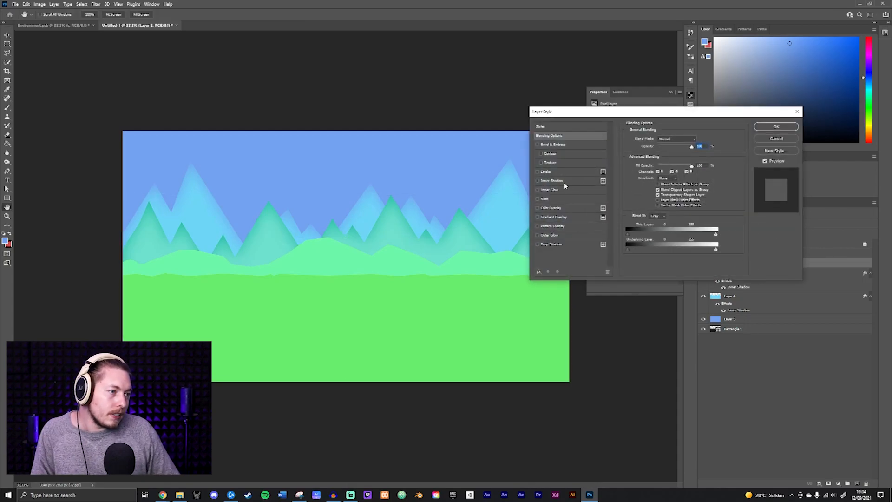
{"action": "left_click", "coordinate": [574, 180]}
{"action": "left_click", "coordinate": [700, 141]}
{"action": "left_click", "coordinate": [621, 123]}
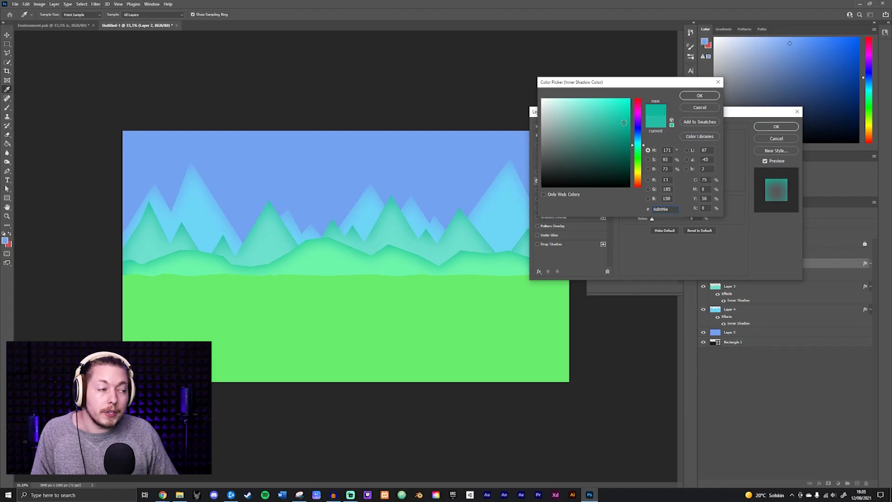
{"action": "left_click", "coordinate": [697, 95]}
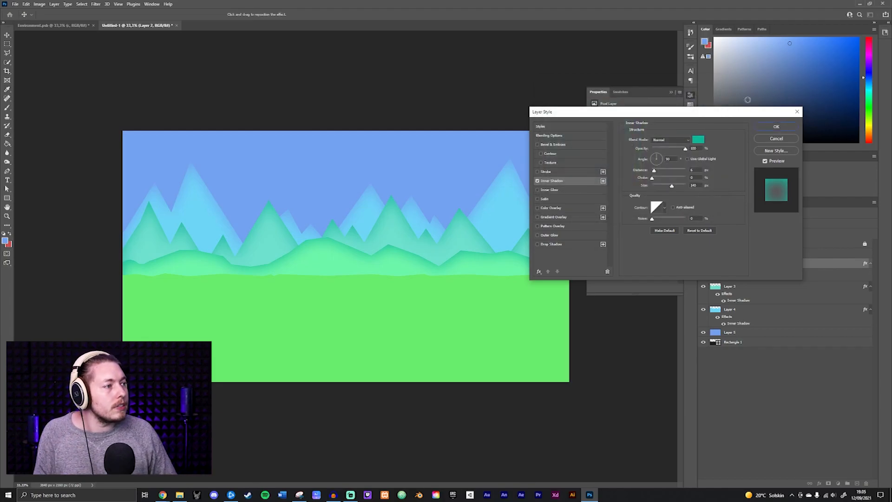
{"action": "left_click", "coordinate": [788, 127]}
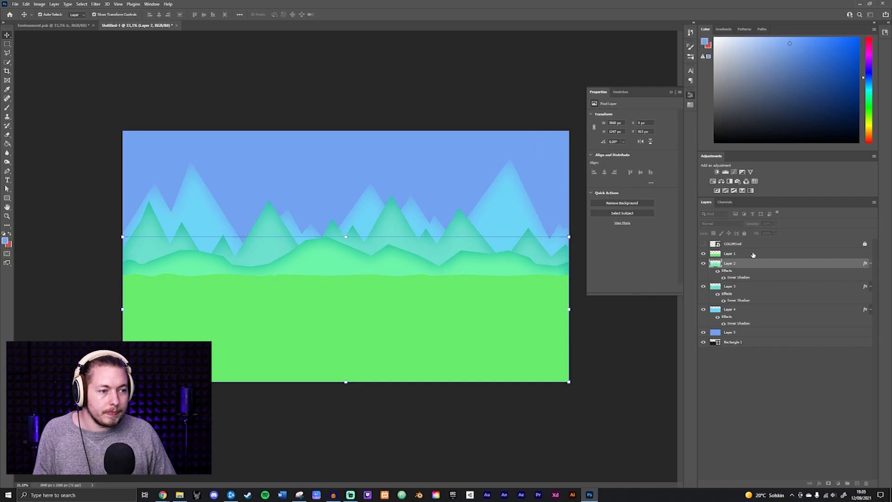
Add an Inner Shadow to Layer 1, the foreground ground, and sample its colour from the ground's own green
{"action": "left_click", "coordinate": [764, 289]}
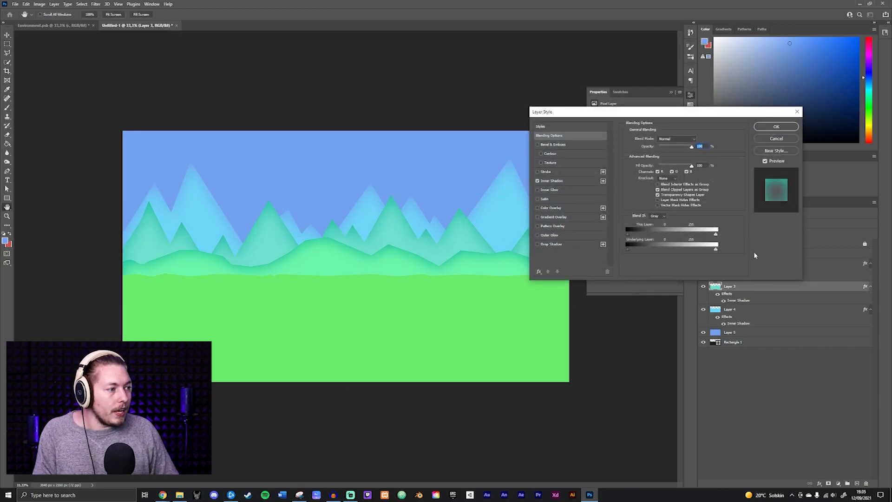
{"action": "key", "text": "Escape"}
{"action": "left_click", "coordinate": [754, 252]}
{"action": "key", "text": "h"}
{"action": "double_click", "coordinate": [754, 253]}
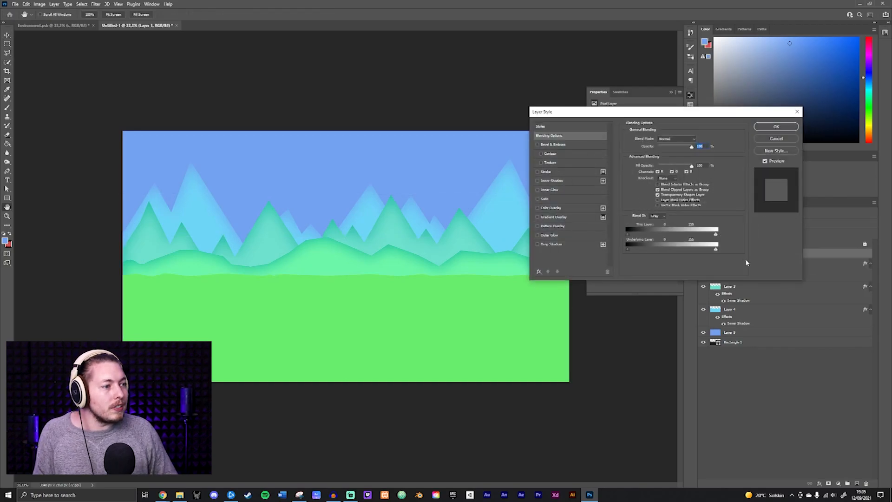
{"action": "left_click", "coordinate": [572, 180]}
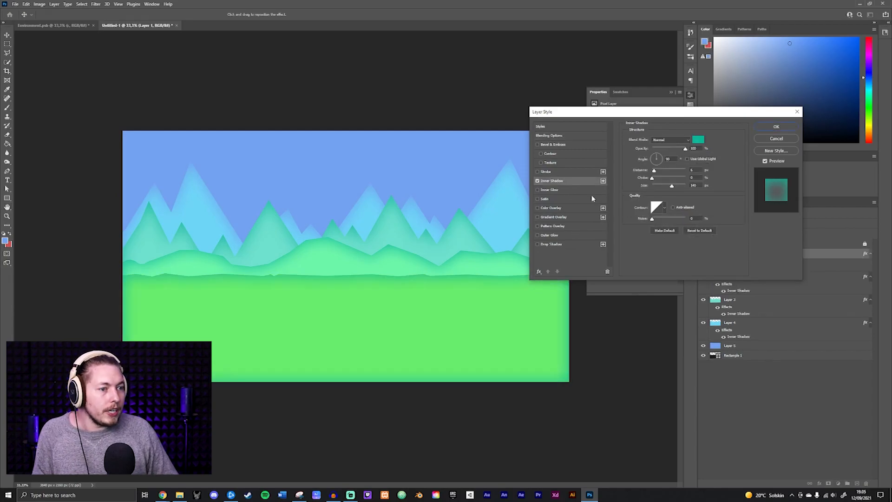
{"action": "left_click", "coordinate": [703, 140]}
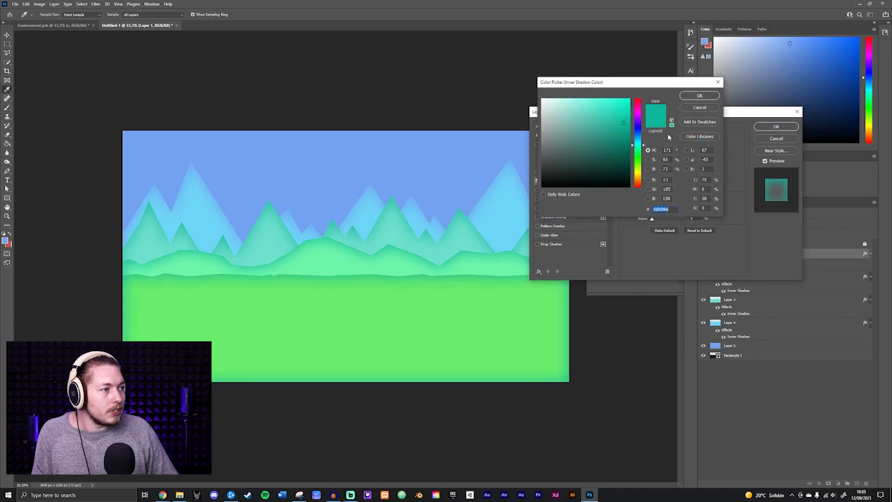
{"action": "left_click", "coordinate": [467, 285]}
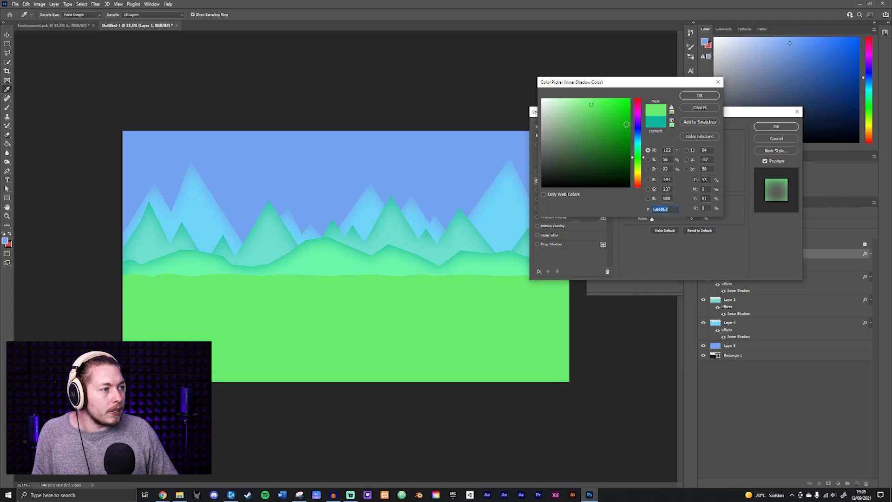
Try darker greens for the ground's inner shadow, settle on #35ce39, apply the layer style, and deselect the layer
{"action": "left_click", "coordinate": [604, 121]}
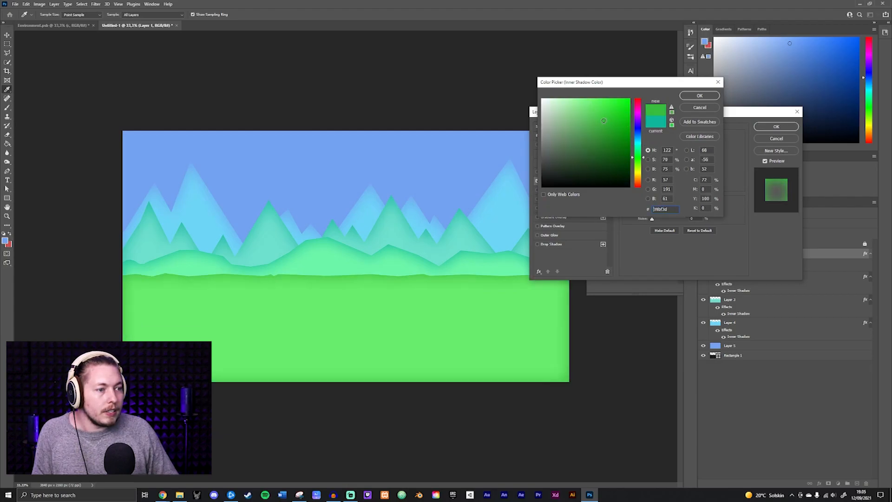
{"action": "left_click", "coordinate": [606, 118]}
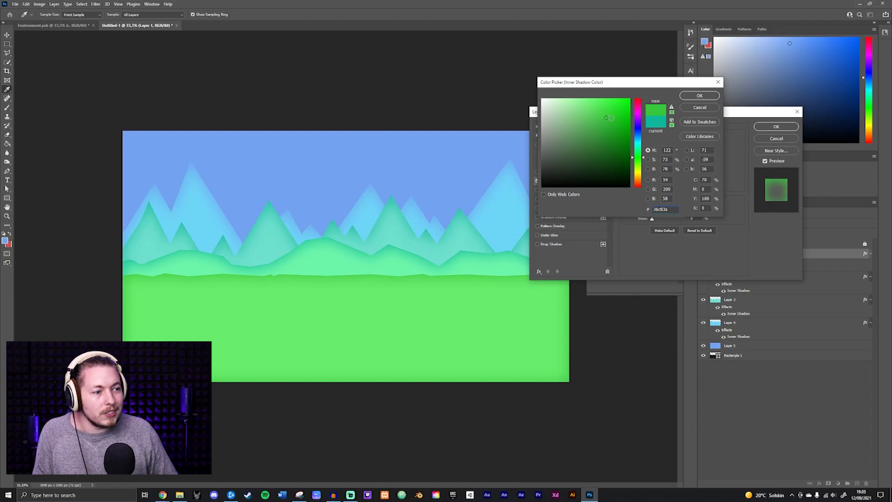
{"action": "left_click", "coordinate": [607, 115]}
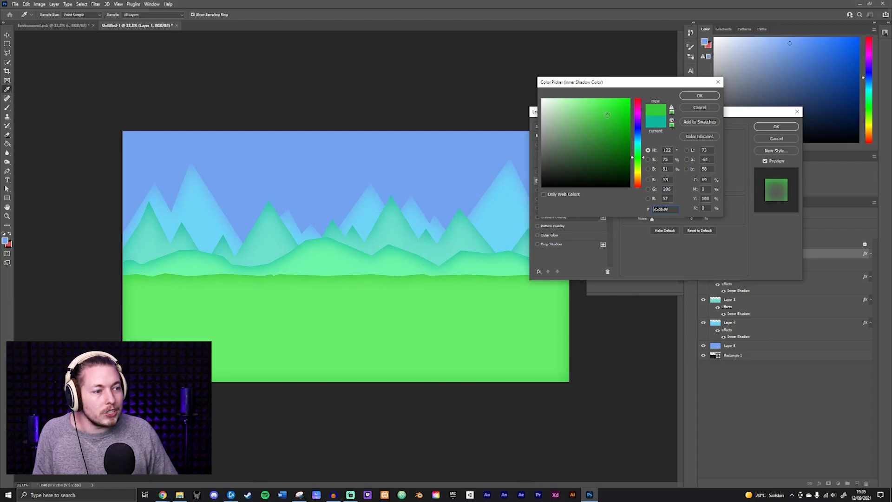
{"action": "left_click", "coordinate": [699, 96]}
{"action": "left_click", "coordinate": [776, 127]}
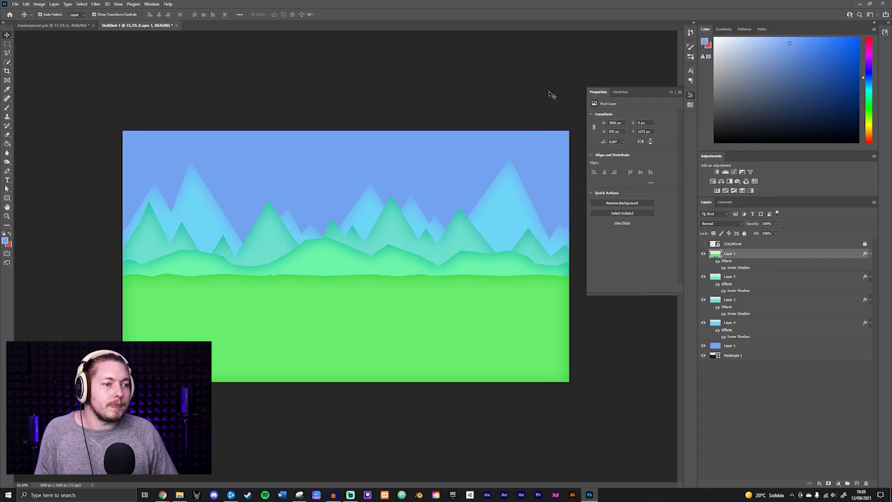
{"action": "left_click", "coordinate": [641, 348]}
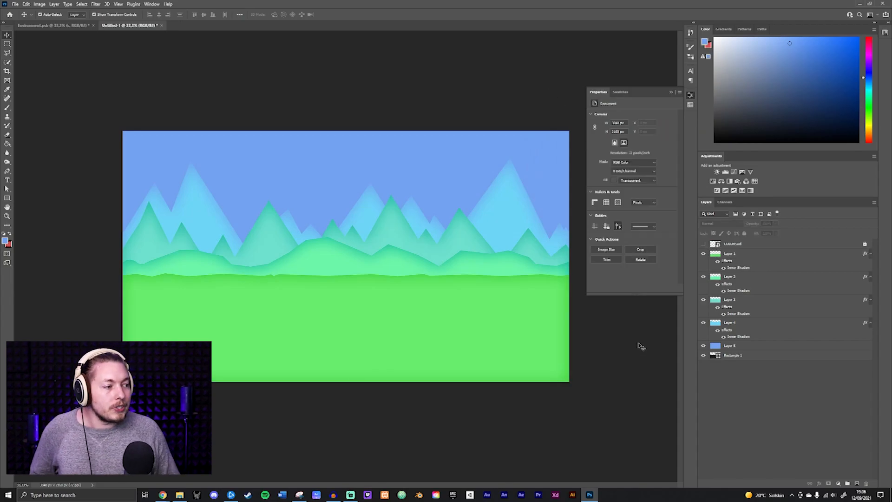
Add a Gradient Overlay to Layer 4, the far mountains, with Multiply blending and the Black, White preset from Basics
{"action": "double_click", "coordinate": [774, 322]}
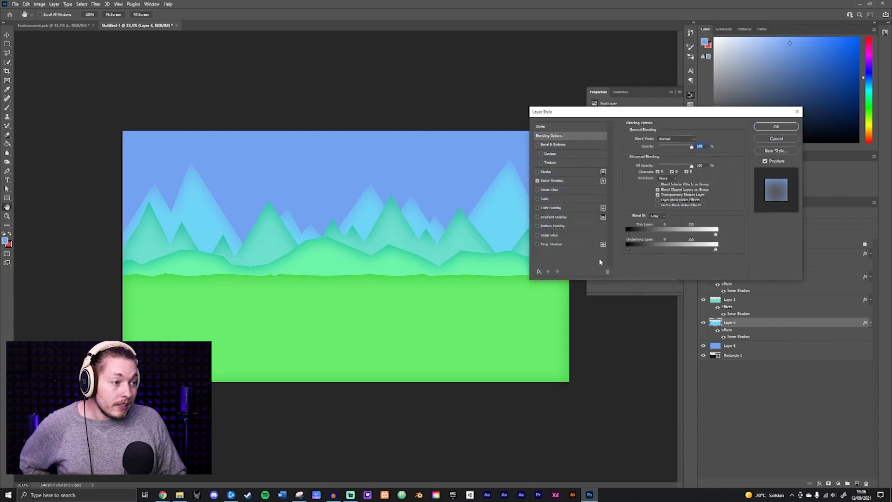
{"action": "left_click", "coordinate": [575, 218]}
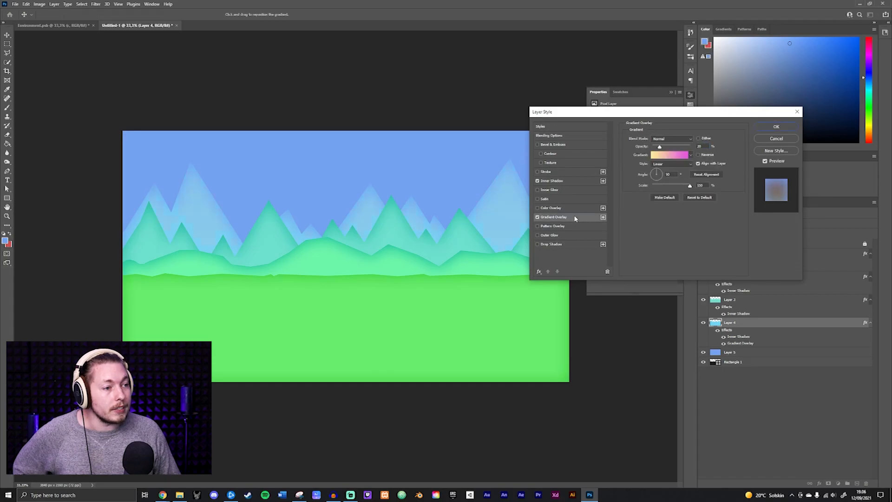
{"action": "left_click", "coordinate": [674, 142]}
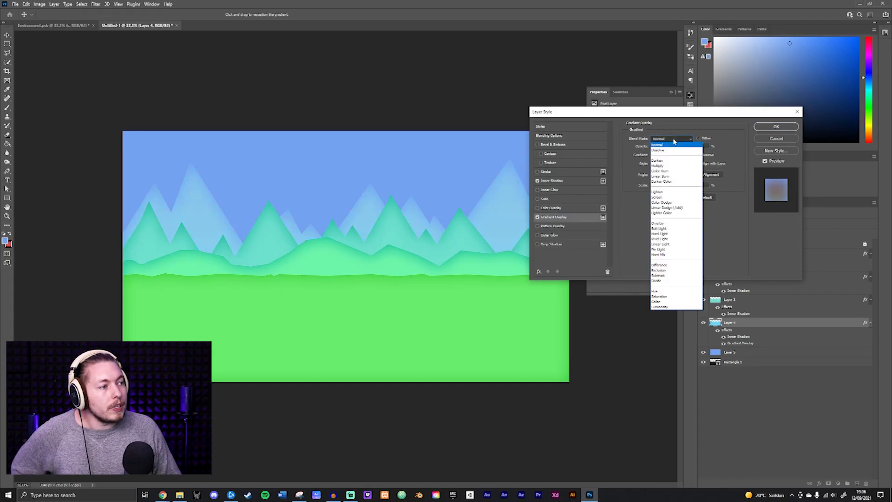
{"action": "left_click", "coordinate": [675, 167]}
{"action": "left_click", "coordinate": [667, 155]}
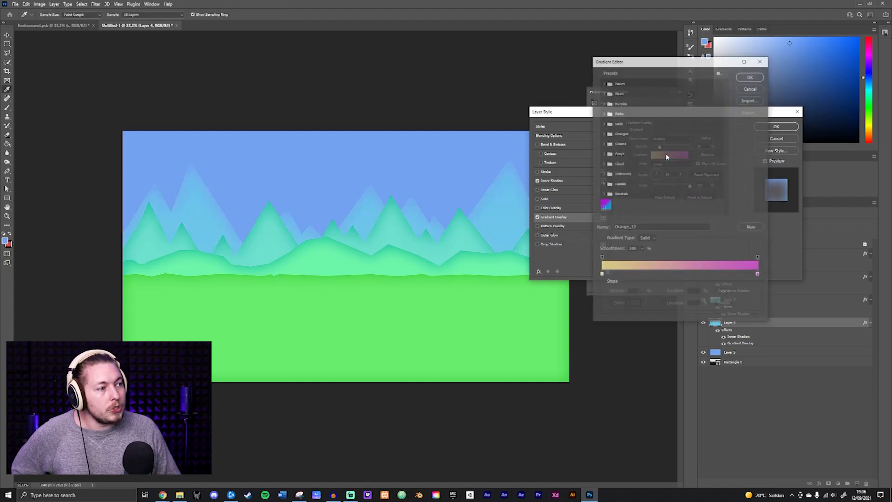
{"action": "left_click", "coordinate": [603, 83]}
{"action": "left_click", "coordinate": [634, 93]}
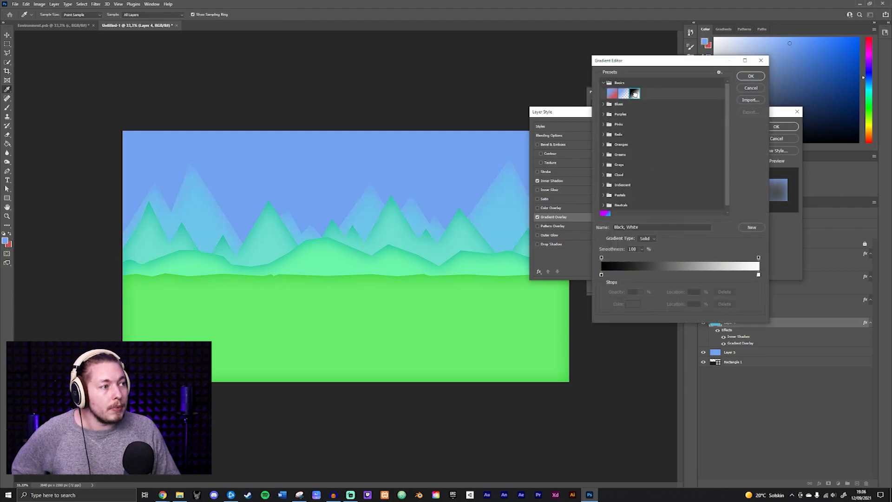
{"action": "left_click", "coordinate": [750, 77]}
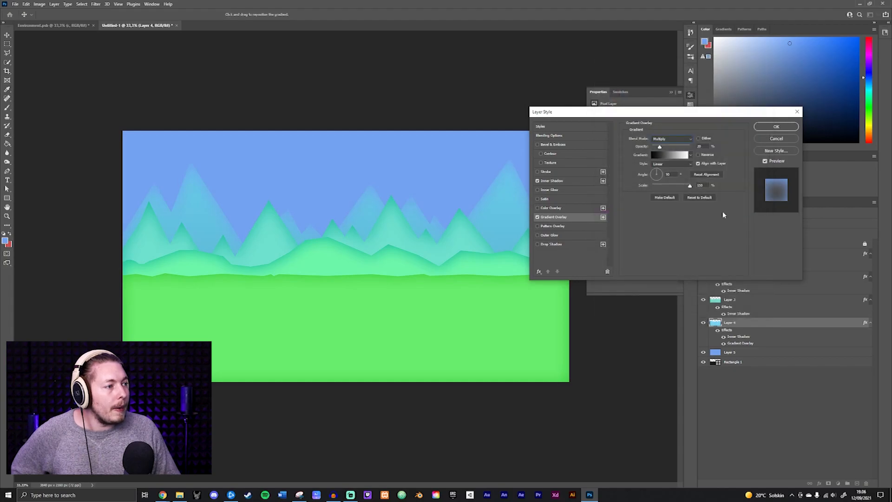
Adjust the far mountains' gradient overlay to 30% opacity and 30% scale, and apply the layer style
{"action": "mouse_move", "coordinate": [657, 178]}
{"action": "left_mouse_down"}
{"action": "mouse_move", "coordinate": [683, 187]}
{"action": "mouse_move", "coordinate": [665, 186]}
{"action": "left_mouse_up"}
{"action": "left_click", "coordinate": [656, 171]}
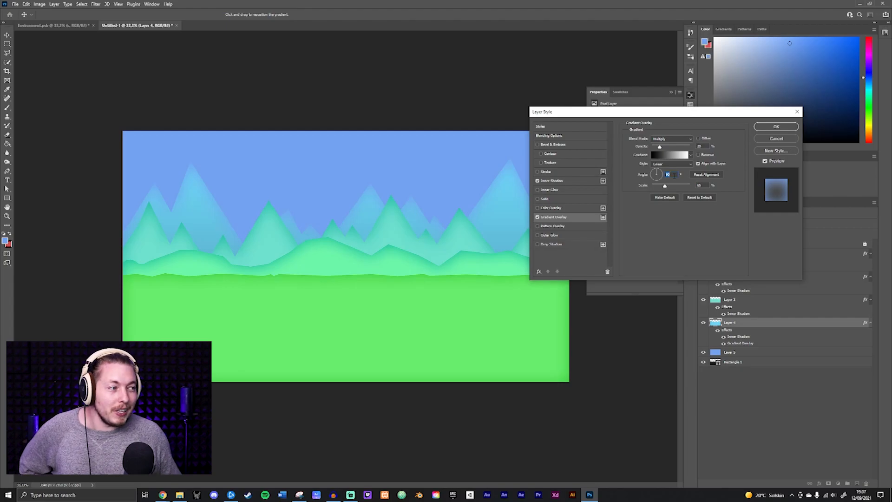
{"action": "left_click_drag", "start_coordinate": [665, 186], "coordinate": [673, 187]}
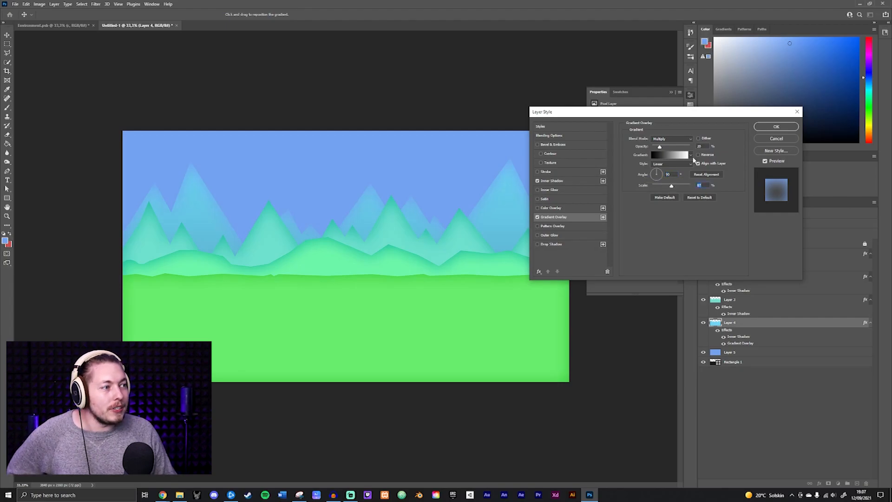
{"action": "left_click_drag", "start_coordinate": [660, 147], "coordinate": [690, 148]}
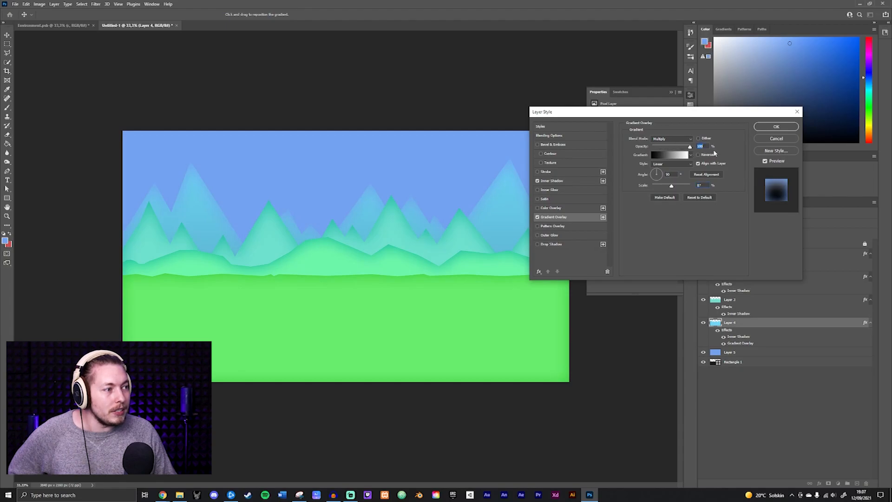
{"action": "left_click_drag", "start_coordinate": [671, 186], "coordinate": [658, 189]}
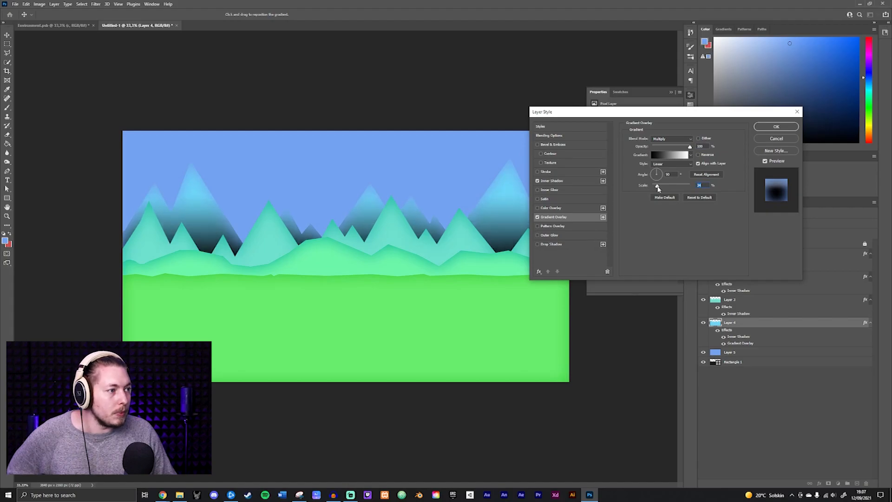
{"action": "left_click_drag", "start_coordinate": [691, 146], "coordinate": [666, 154]}
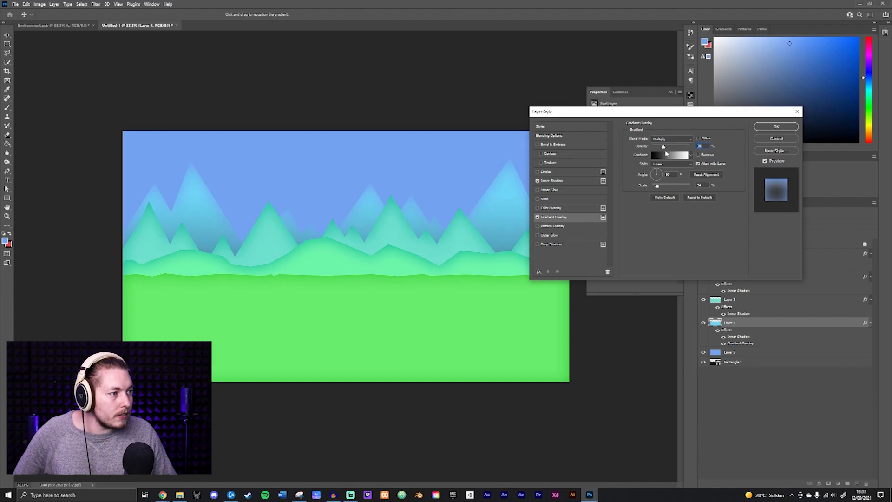
{"action": "left_click_drag", "start_coordinate": [658, 188], "coordinate": [657, 187]}
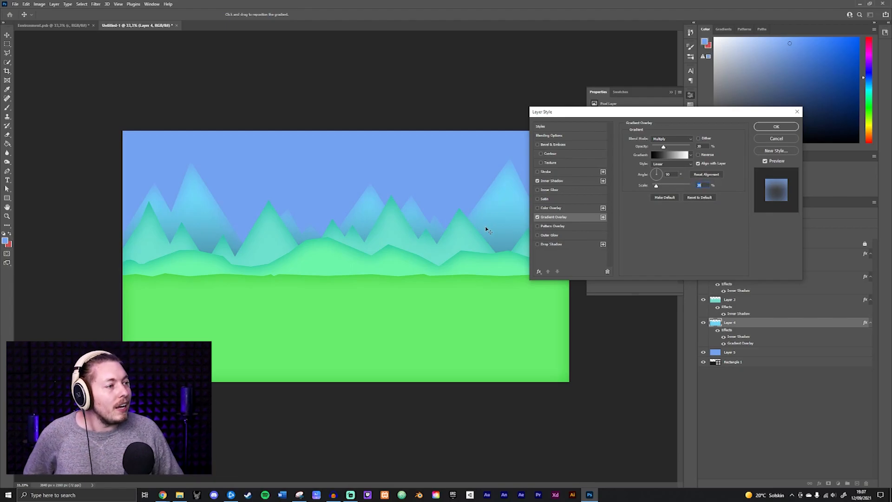
{"action": "left_click", "coordinate": [775, 127]}
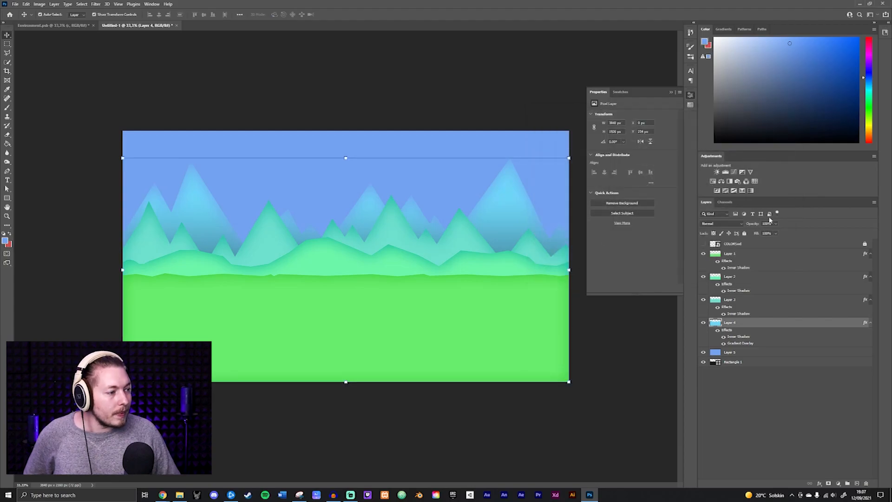
Add a Gradient Overlay to Layer 3, the nearer mountains, using the Black, White preset from Basics
{"action": "double_click", "coordinate": [760, 304]}
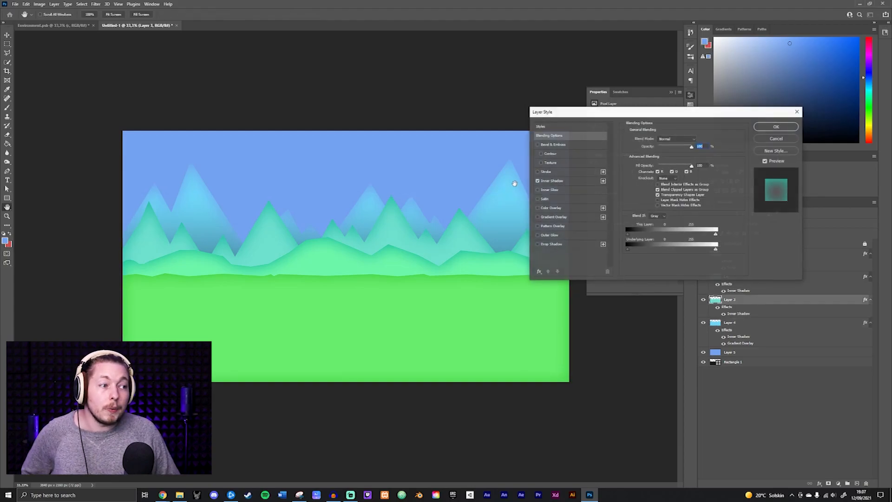
{"action": "left_click", "coordinate": [583, 216]}
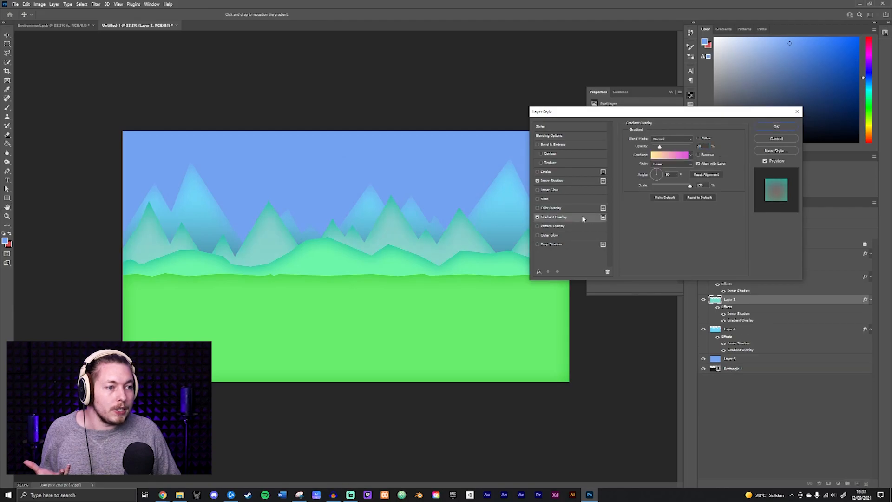
{"action": "left_click", "coordinate": [671, 155]}
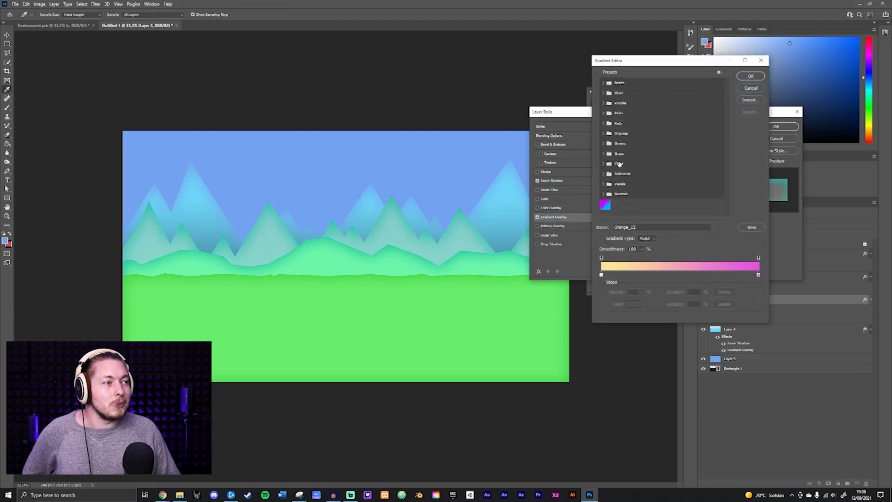
{"action": "left_click", "coordinate": [603, 84]}
{"action": "left_click", "coordinate": [632, 95]}
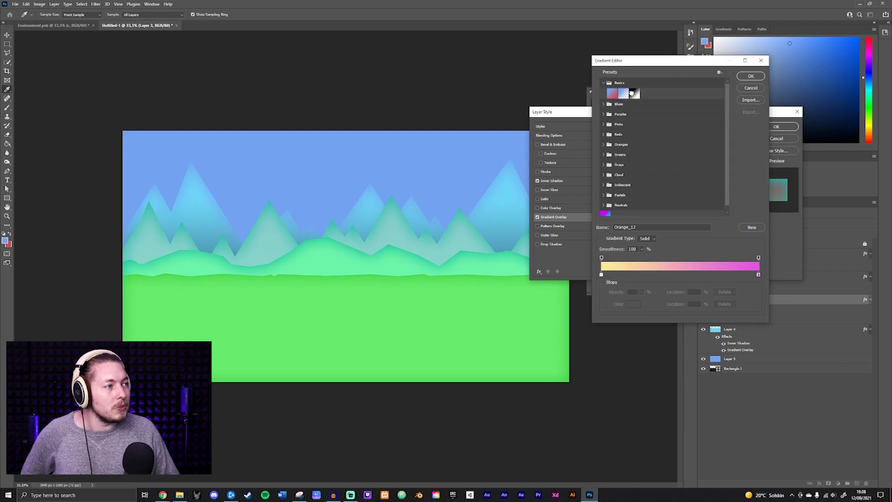
{"action": "left_click", "coordinate": [749, 76]}
Set the nearer mountains' gradient overlay to 30% scale, 30% opacity and Multiply blending
{"action": "left_click_drag", "start_coordinate": [688, 186], "coordinate": [664, 186]}
{"action": "type", "text": "30"}
{"action": "key", "text": "Tab"}
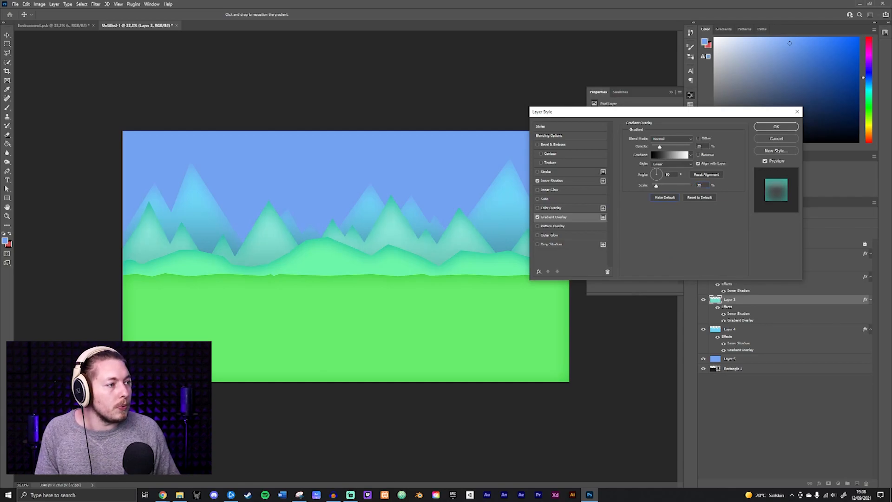
{"action": "type", "text": "30"}
{"action": "key", "text": "Return"}
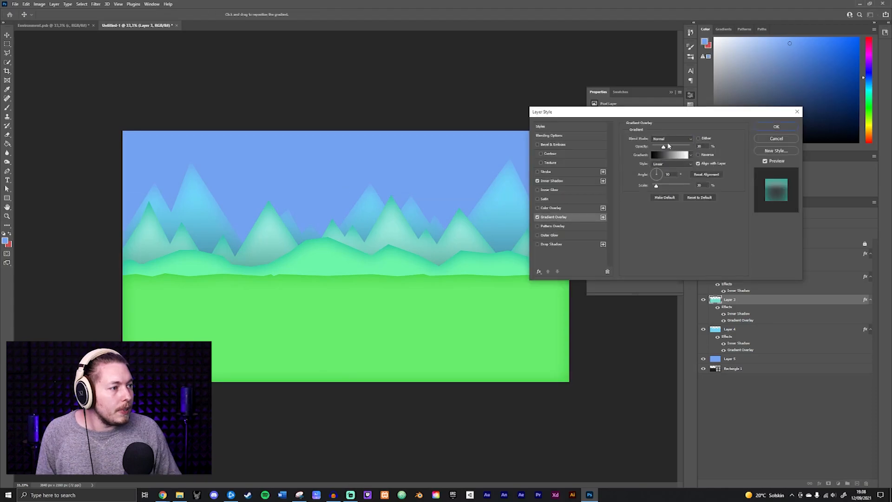
{"action": "left_click", "coordinate": [669, 138]}
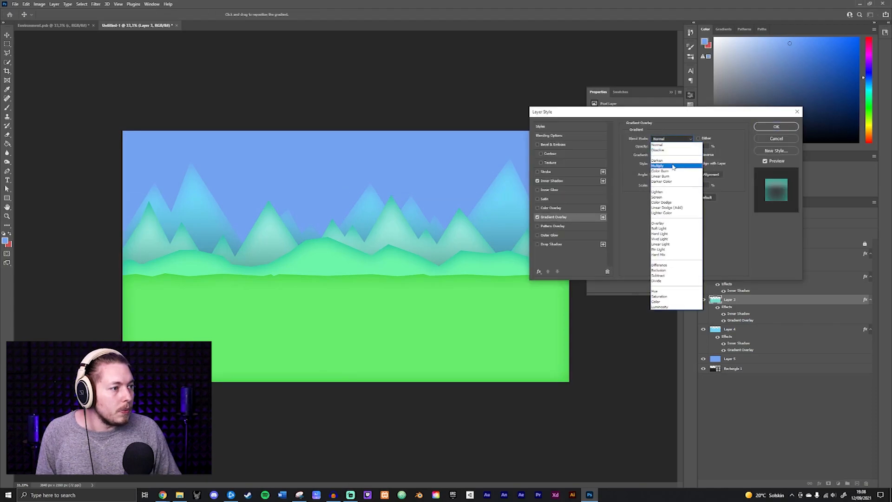
{"action": "left_click", "coordinate": [664, 165]}
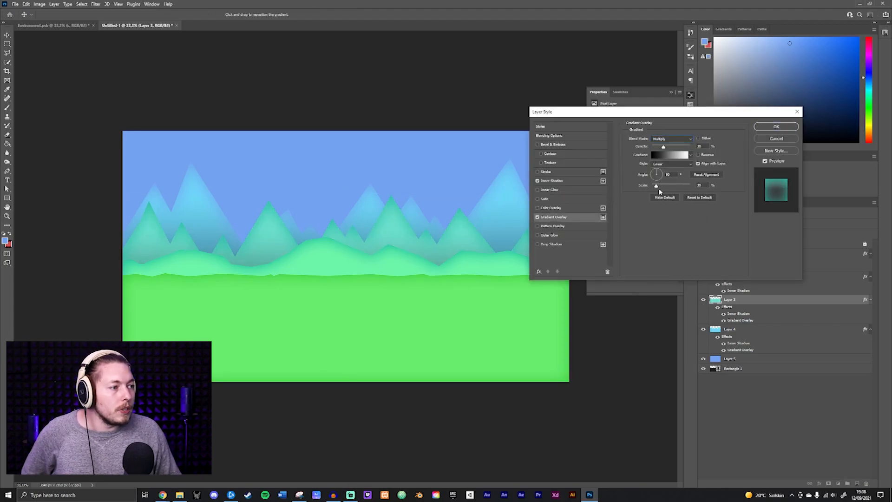
Reduce the nearer mountains' gradient overlay to 20% opacity and 20% scale
{"action": "left_click_drag", "start_coordinate": [656, 186], "coordinate": [654, 188]}
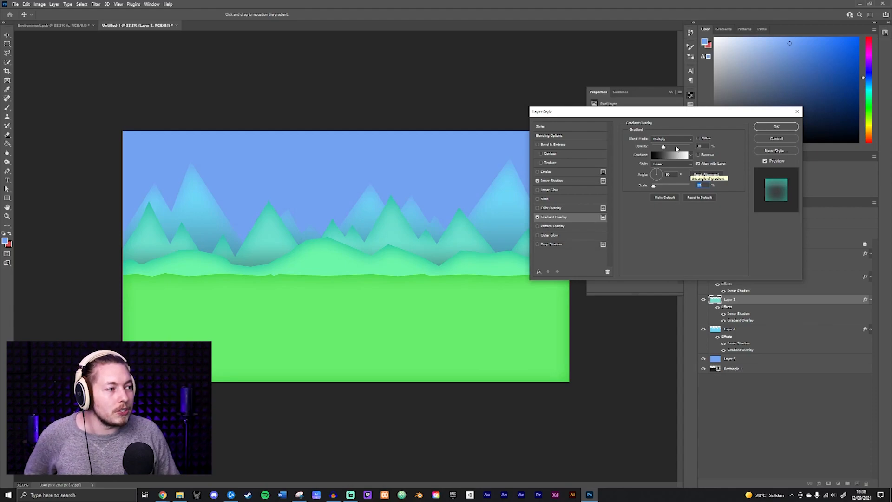
{"action": "left_click_drag", "start_coordinate": [664, 147], "coordinate": [661, 149]}
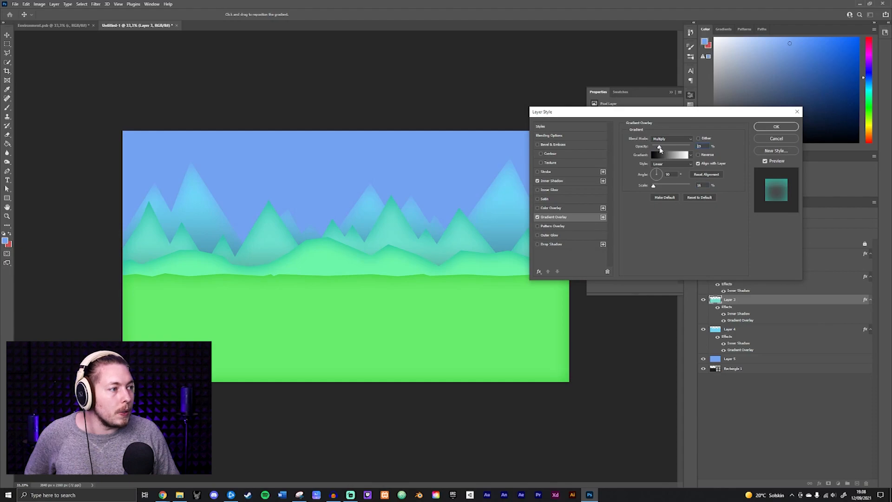
{"action": "type", "text": "20"}
{"action": "left_click", "coordinate": [702, 185]}
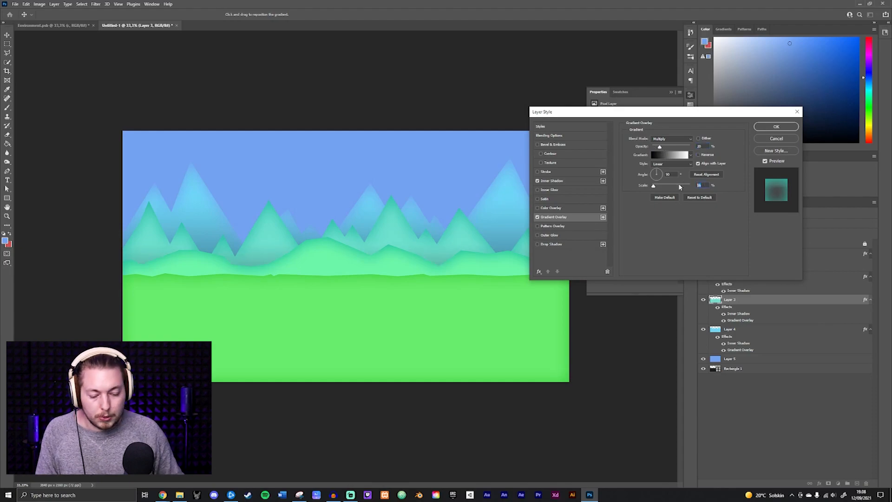
{"action": "type", "text": "20"}
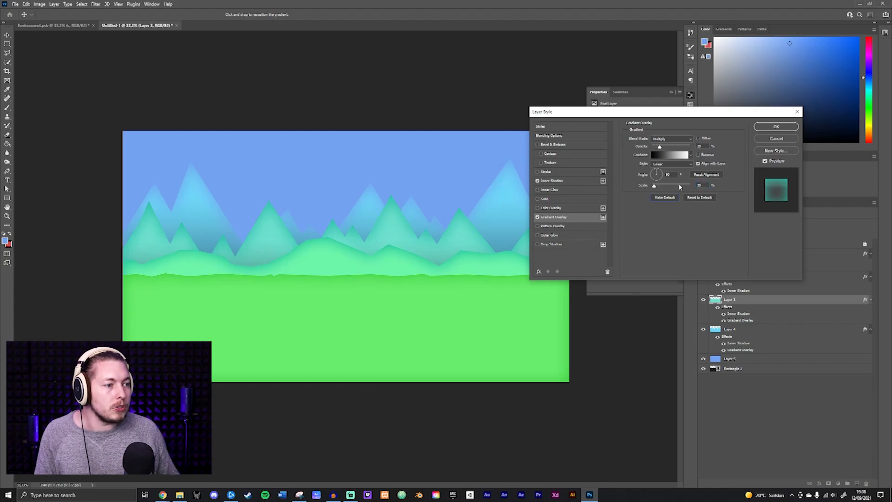
Apply the nearer mountains' layer style and add a black-to-white Gradient Overlay with Multiply blending to Layer 2, the hills
{"action": "left_click", "coordinate": [775, 127]}
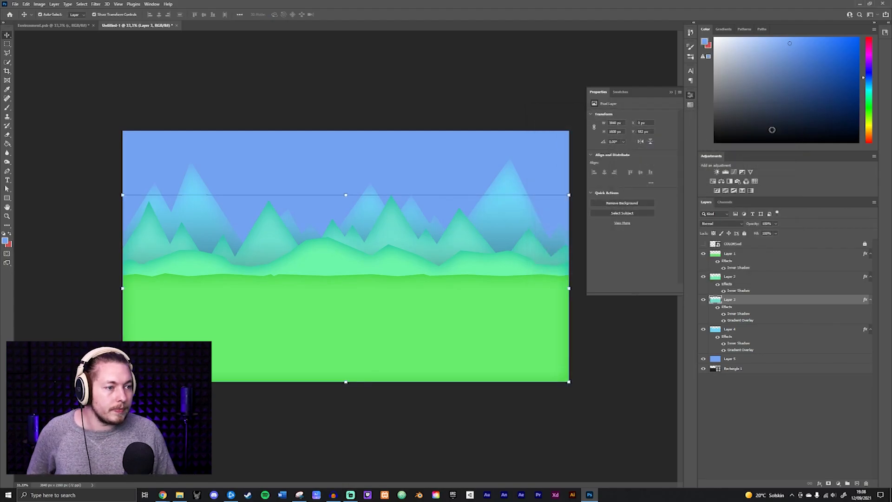
{"action": "left_click", "coordinate": [760, 277]}
{"action": "double_click", "coordinate": [761, 278]}
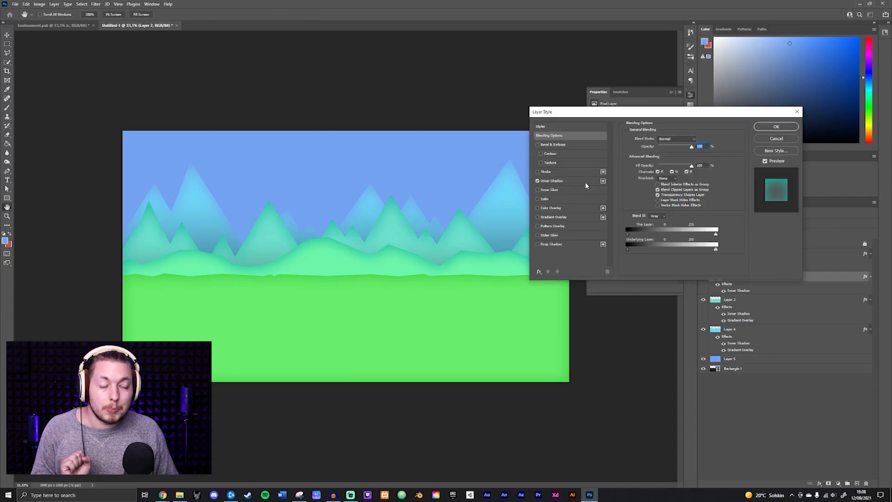
{"action": "left_click", "coordinate": [586, 219]}
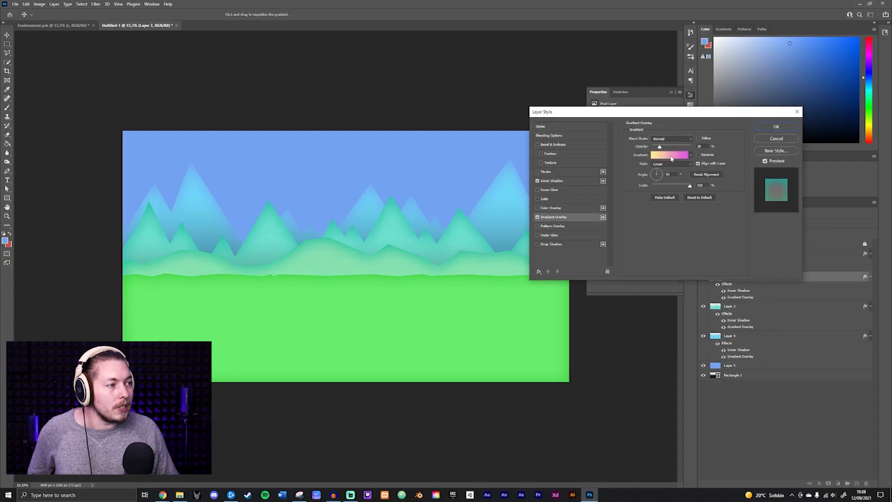
{"action": "left_click", "coordinate": [671, 139]}
{"action": "left_click", "coordinate": [672, 163]}
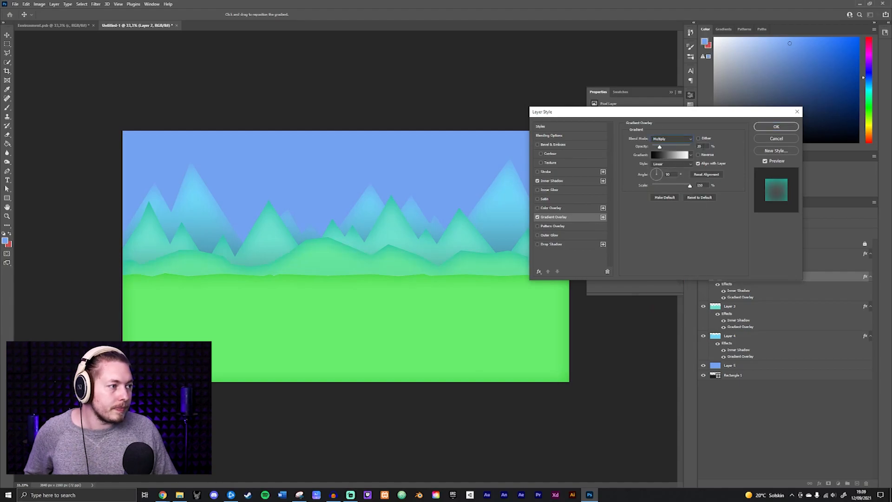
Try the hills' gradient overlay at 10% opacity and 10% scale
{"action": "type", "text": "1"}
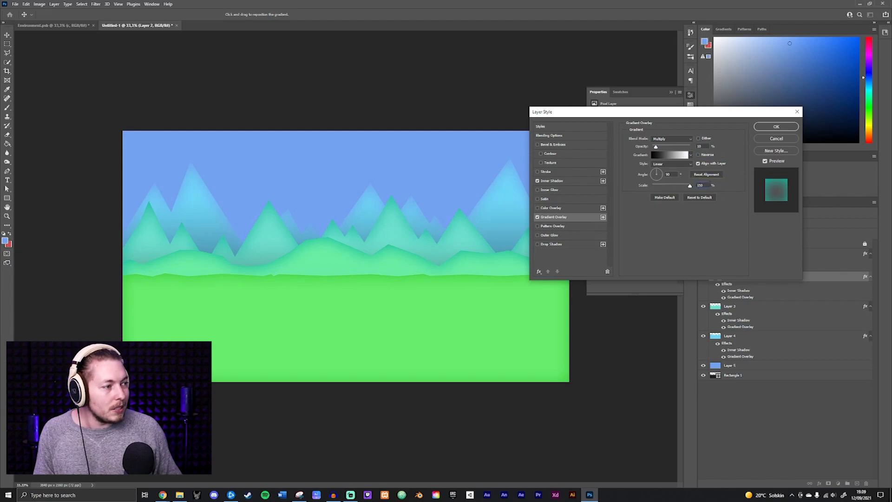
{"action": "left_click", "coordinate": [701, 185]}
{"action": "type", "text": "10"}
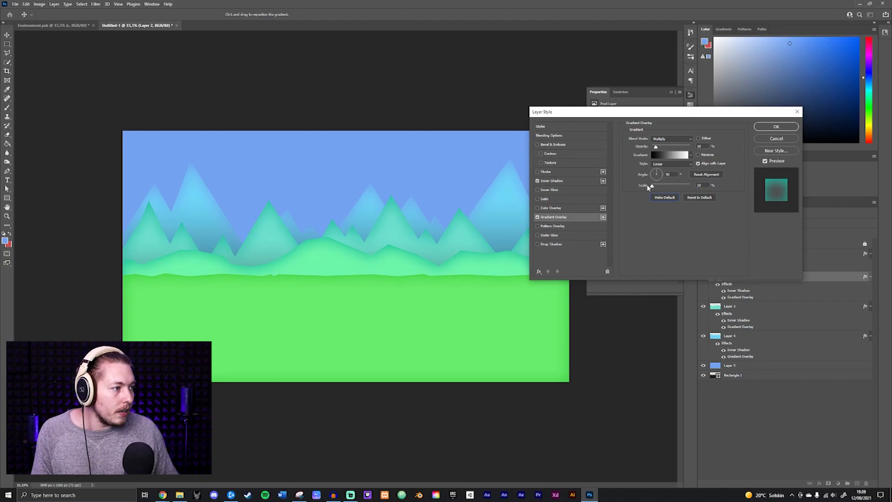
Set the hills' gradient overlay to 60% opacity and 25% scale, and apply the layer style
{"action": "left_click_drag", "start_coordinate": [656, 147], "coordinate": [693, 150]}
{"action": "left_click_drag", "start_coordinate": [653, 186], "coordinate": [655, 184]}
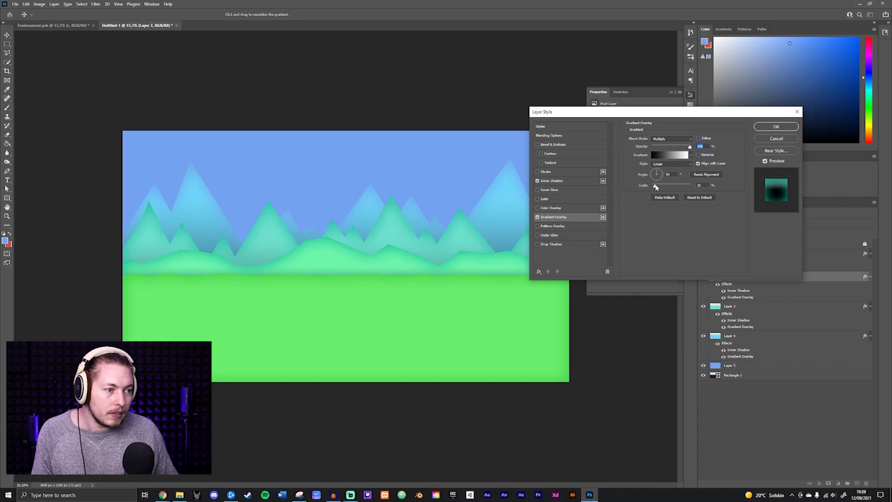
{"action": "left_click_drag", "start_coordinate": [690, 148], "coordinate": [676, 148]}
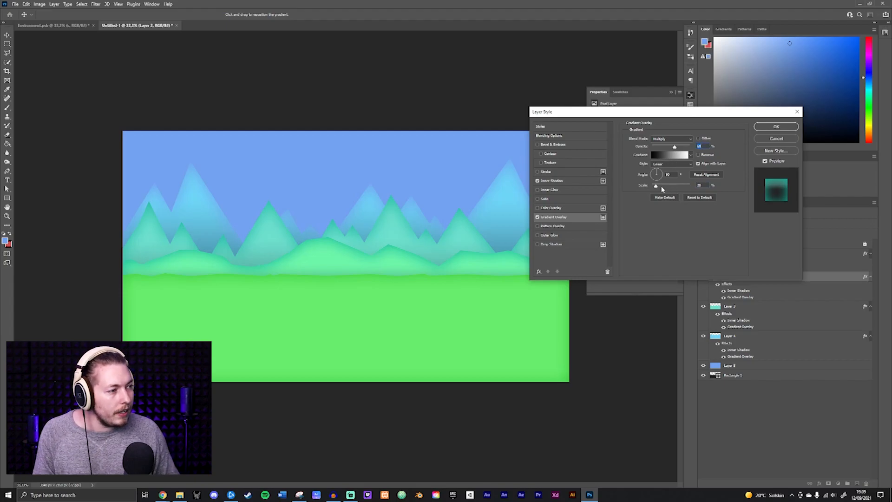
{"action": "left_click_drag", "start_coordinate": [657, 186], "coordinate": [655, 188]}
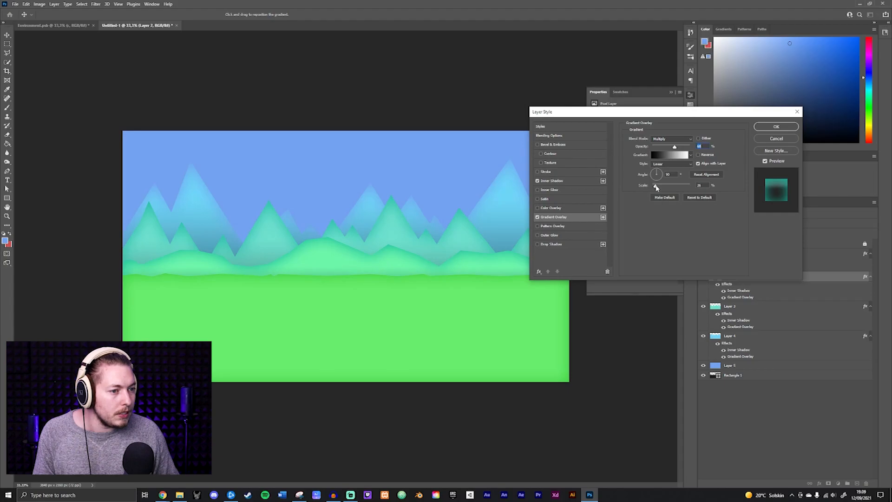
{"action": "type", "text": "2"}
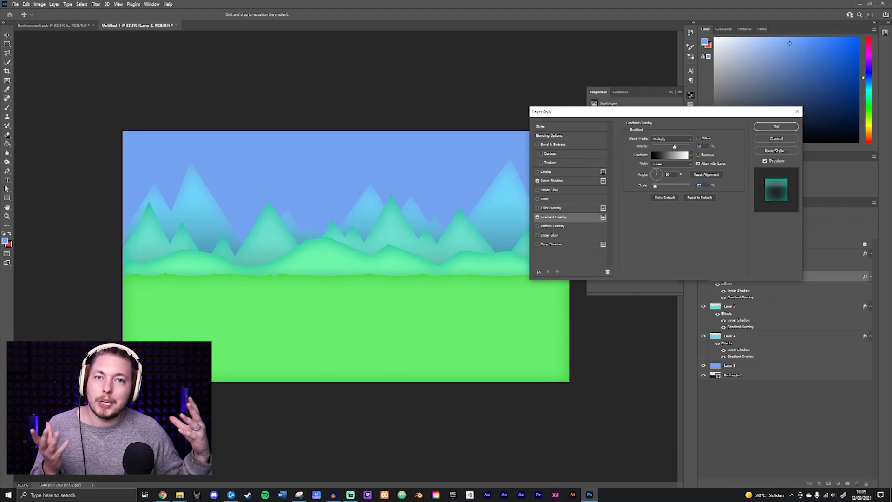
{"action": "key", "text": "Tab"}
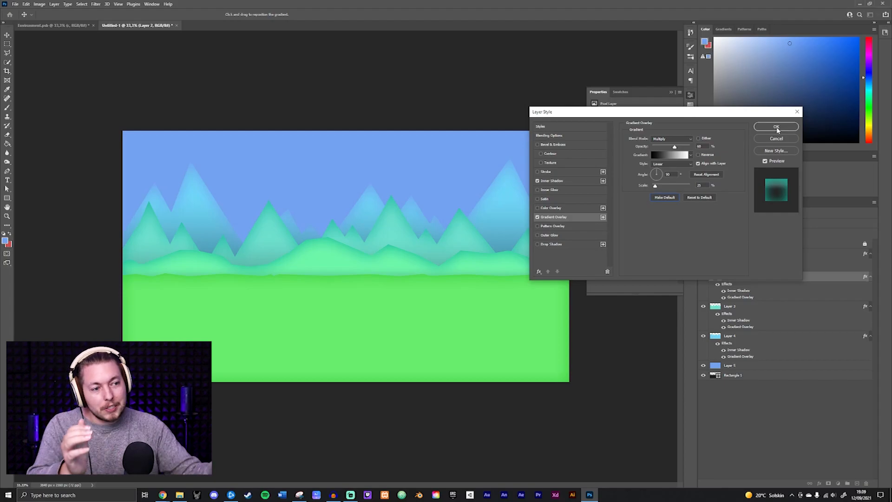
{"action": "left_click", "coordinate": [777, 126]}
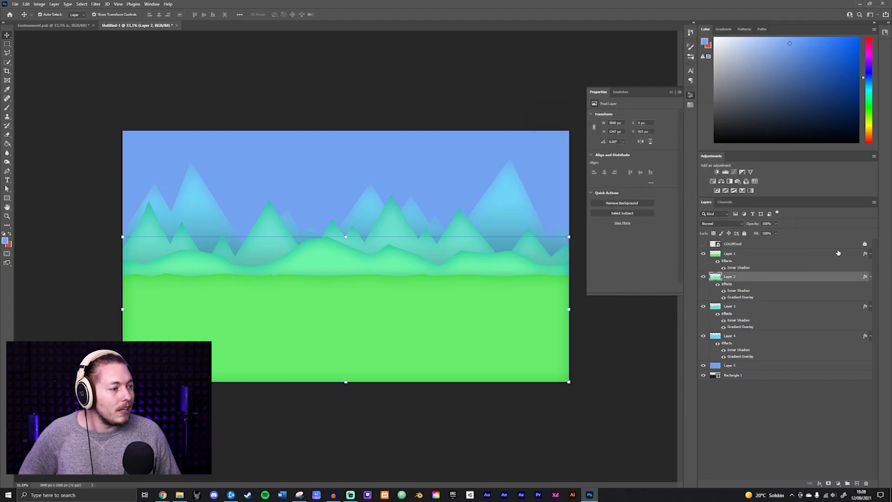
Add a Gradient Overlay to Layer 1, the ground, and open its gradient for editing
{"action": "left_click", "coordinate": [790, 257]}
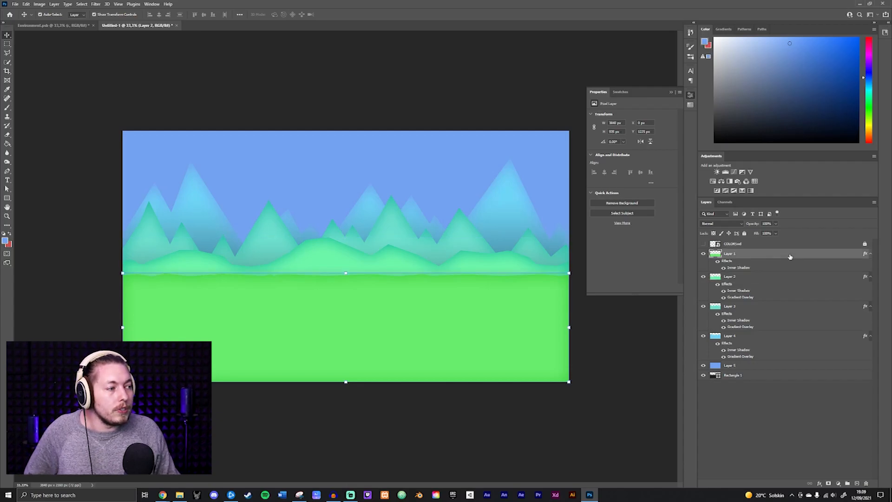
{"action": "double_click", "coordinate": [790, 257]}
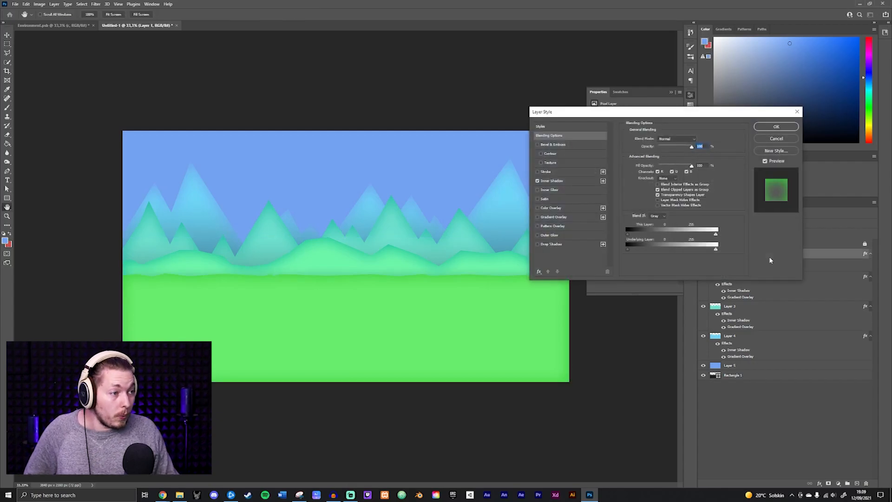
{"action": "left_click", "coordinate": [584, 216]}
{"action": "left_click", "coordinate": [666, 161]}
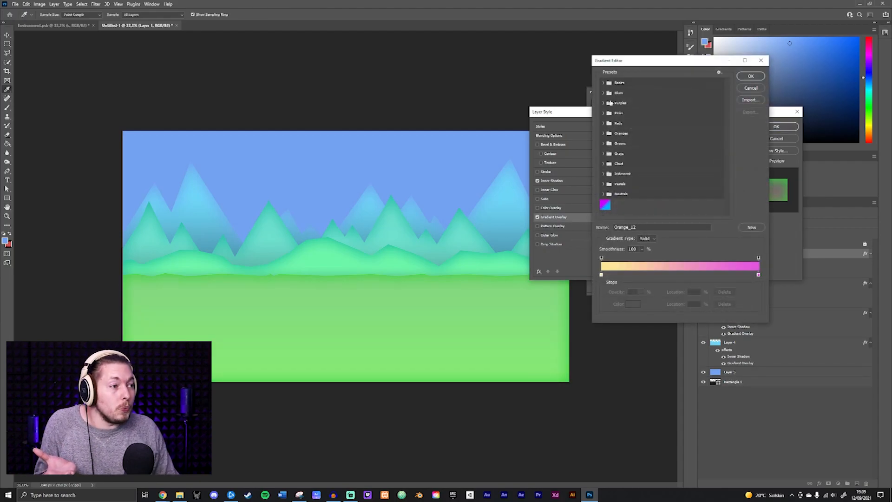
Try several presets from the Greens group on the ground's gradient overlay, including Green_16 and Green_17
{"action": "left_click", "coordinate": [605, 143]}
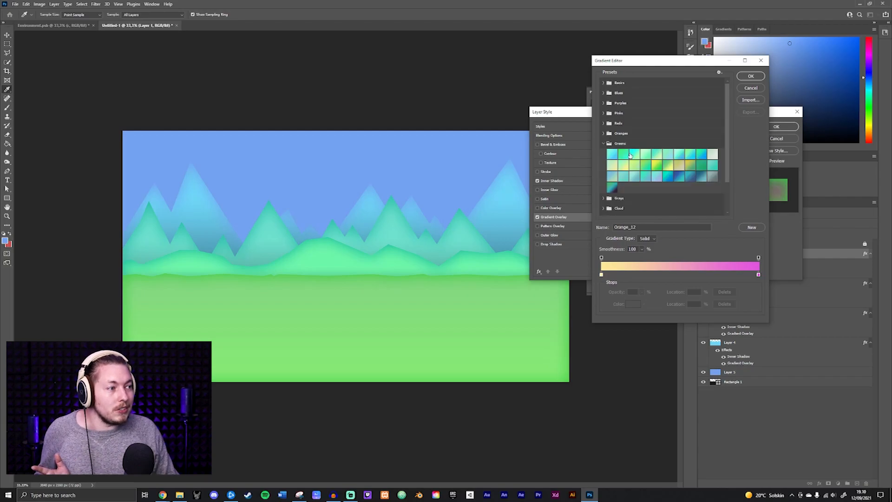
{"action": "left_click", "coordinate": [652, 166]}
{"action": "left_click", "coordinate": [646, 165]}
{"action": "left_click", "coordinate": [634, 166]}
{"action": "left_click", "coordinate": [673, 166]}
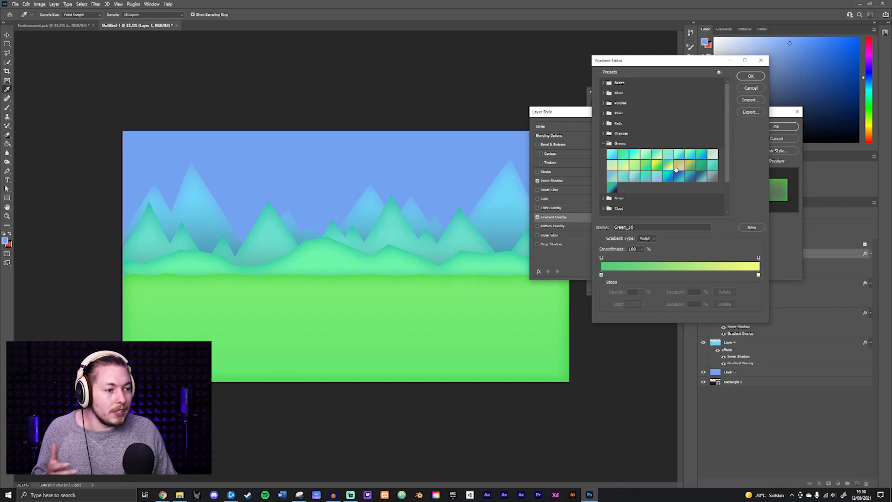
{"action": "left_click", "coordinate": [677, 167]}
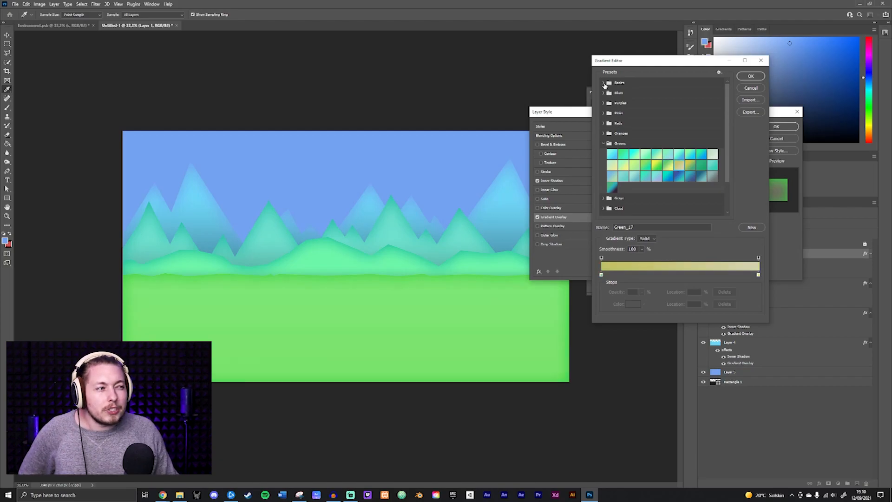
Use the Black, White preset from Basics for the ground's gradient overlay
{"action": "left_click", "coordinate": [604, 83]}
{"action": "left_click", "coordinate": [634, 93]}
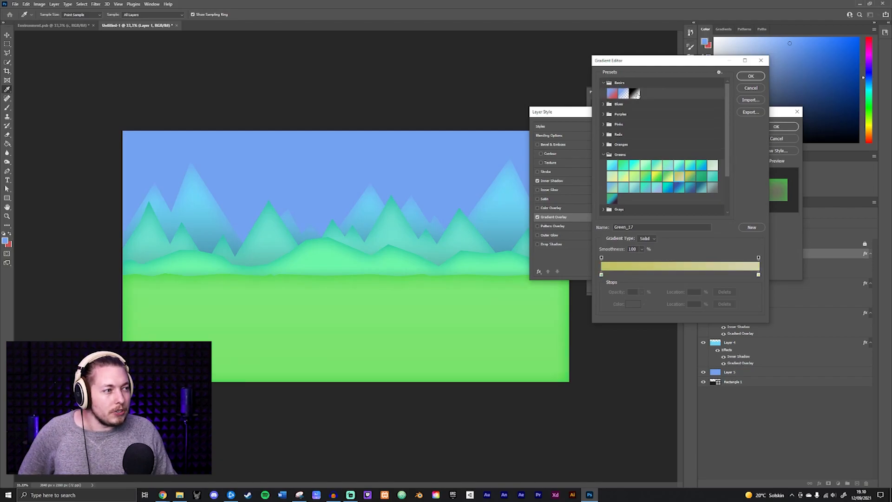
{"action": "left_click", "coordinate": [751, 77]}
Scale the ground's gradient overlay to about 60% at 20% opacity, and apply the layer style
{"action": "left_click_drag", "start_coordinate": [689, 187], "coordinate": [663, 188]}
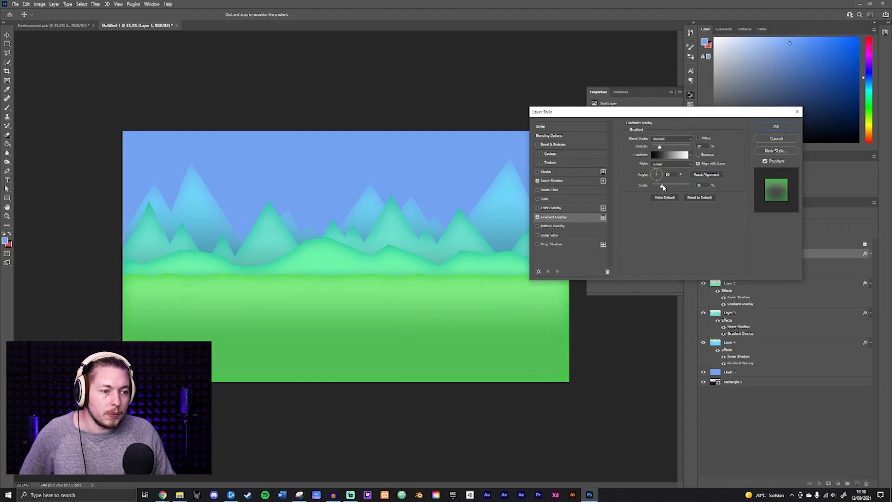
{"action": "left_click_drag", "start_coordinate": [660, 147], "coordinate": [660, 151]}
{"action": "left_click_drag", "start_coordinate": [663, 186], "coordinate": [668, 182]}
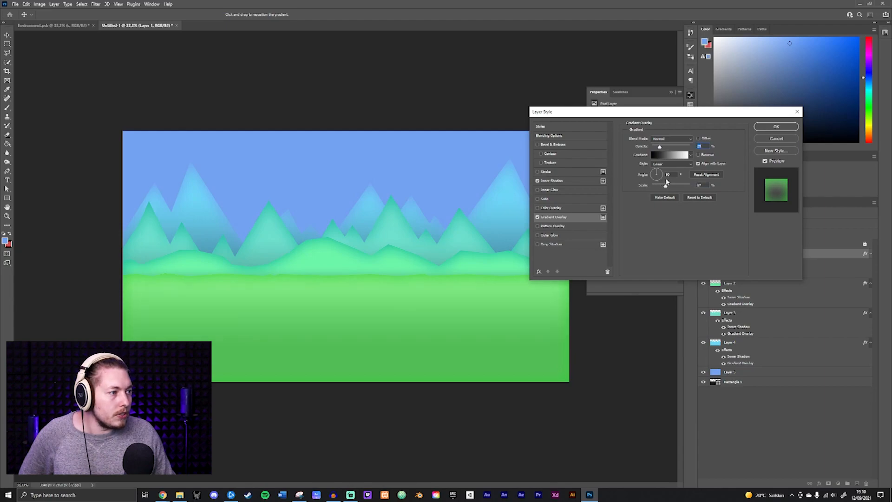
{"action": "left_click_drag", "start_coordinate": [665, 182], "coordinate": [663, 184]}
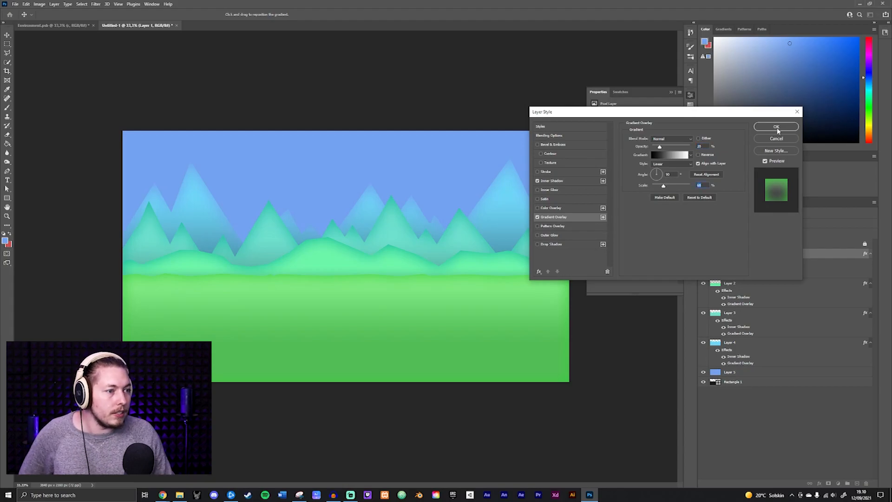
{"action": "left_click", "coordinate": [778, 130]}
Convert Layer 4, the far mountains, to a smart object, and view its contents before returning to the Untitled-1 document
{"action": "left_click", "coordinate": [777, 255], "text": "ctrl"}
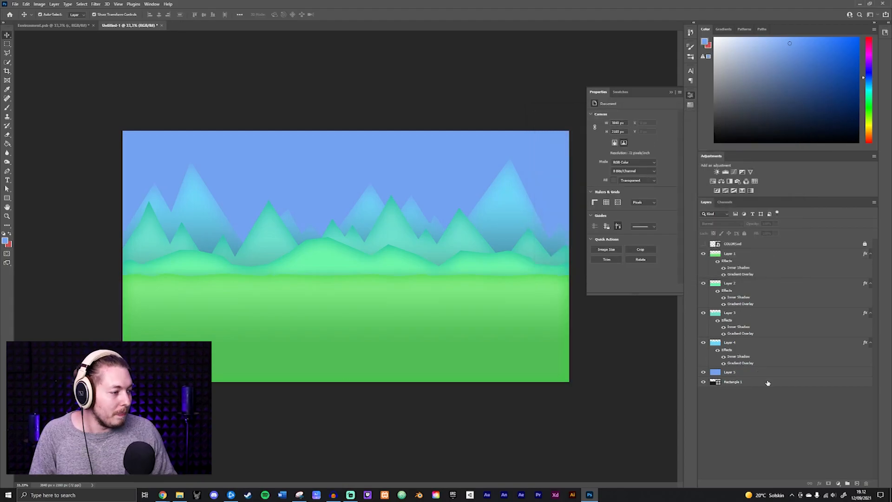
{"action": "left_click", "coordinate": [761, 346]}
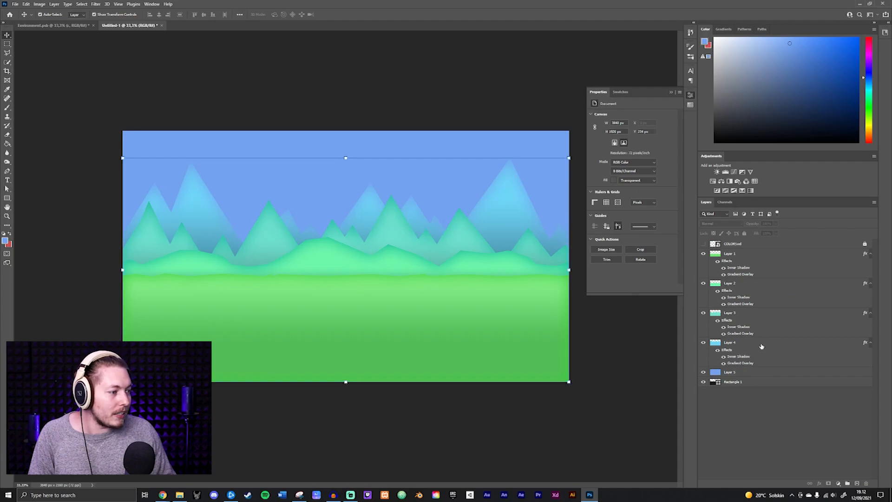
{"action": "left_click", "coordinate": [762, 346]}
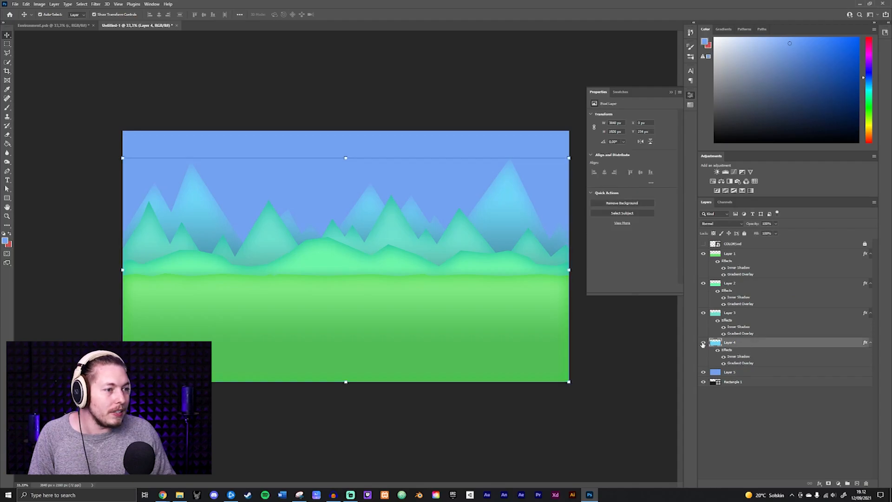
{"action": "right_click", "coordinate": [766, 345]}
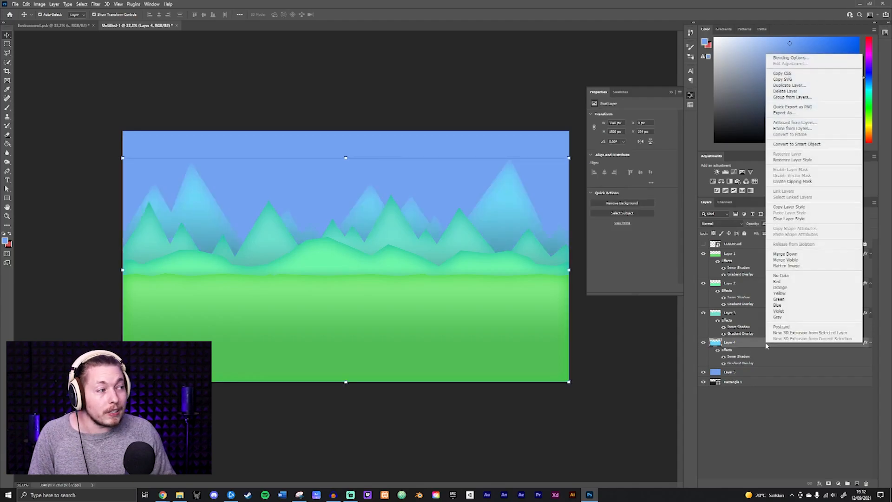
{"action": "left_click", "coordinate": [811, 145]}
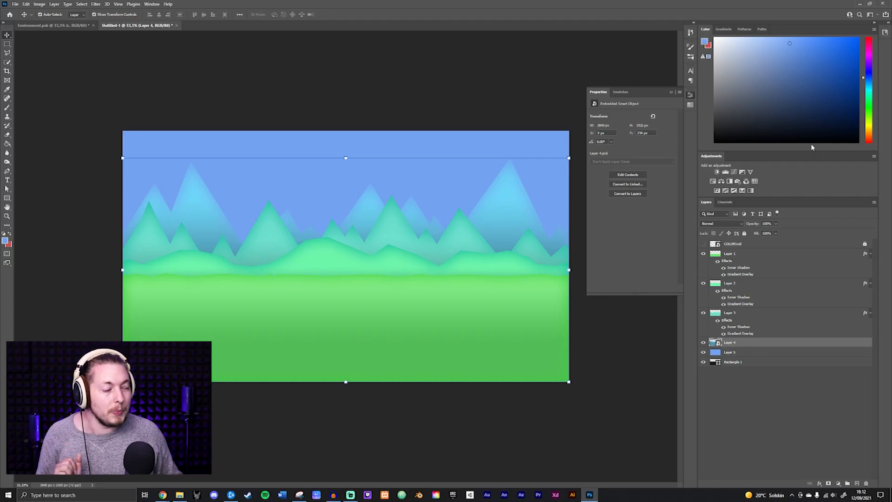
{"action": "double_click", "coordinate": [714, 342]}
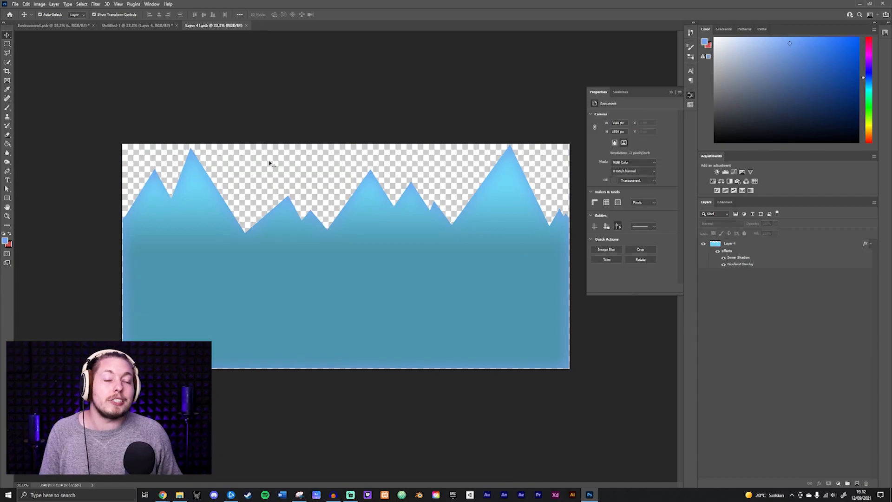
{"action": "left_click", "coordinate": [141, 25]}
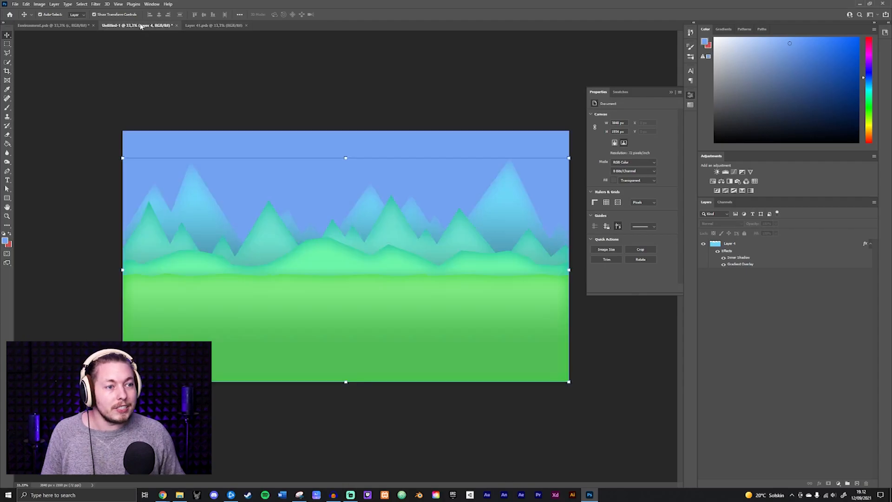
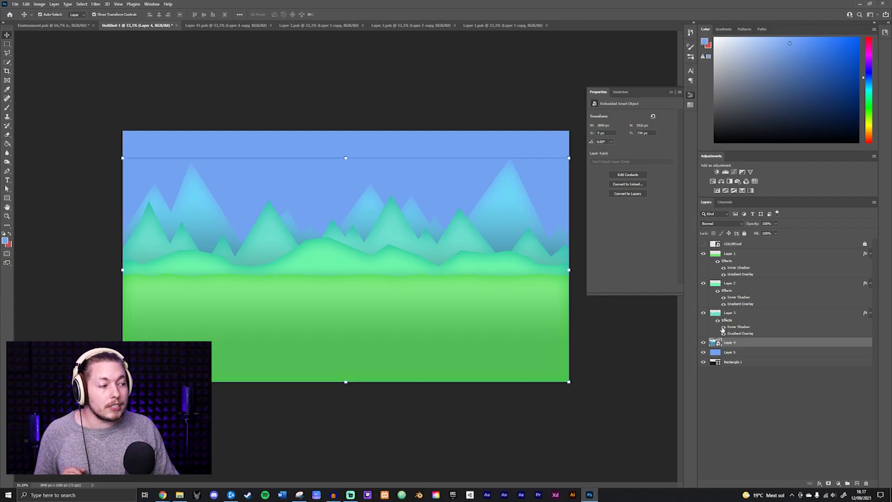
Compare the nearer mountains on Layer 3 with and without their inner shadow and gradient overlay
{"action": "left_click", "coordinate": [723, 328]}
{"action": "left_click", "coordinate": [724, 333]}
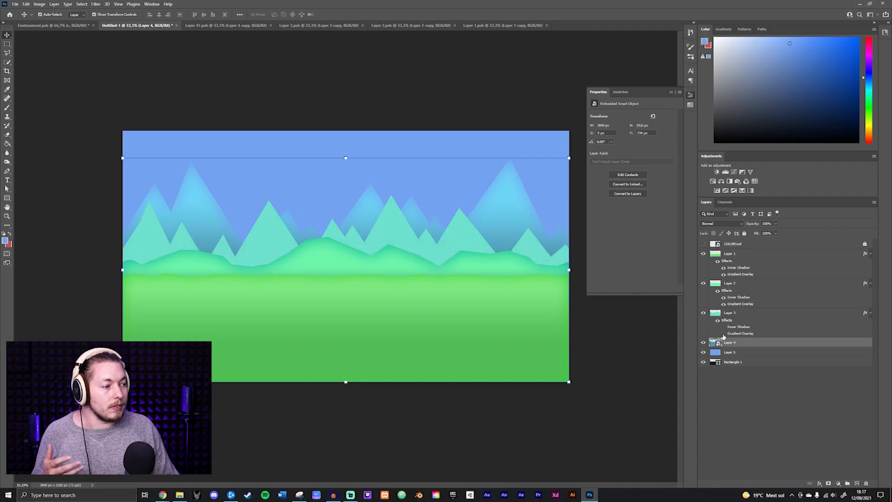
{"action": "left_click", "coordinate": [723, 328]}
{"action": "left_click", "coordinate": [723, 333]}
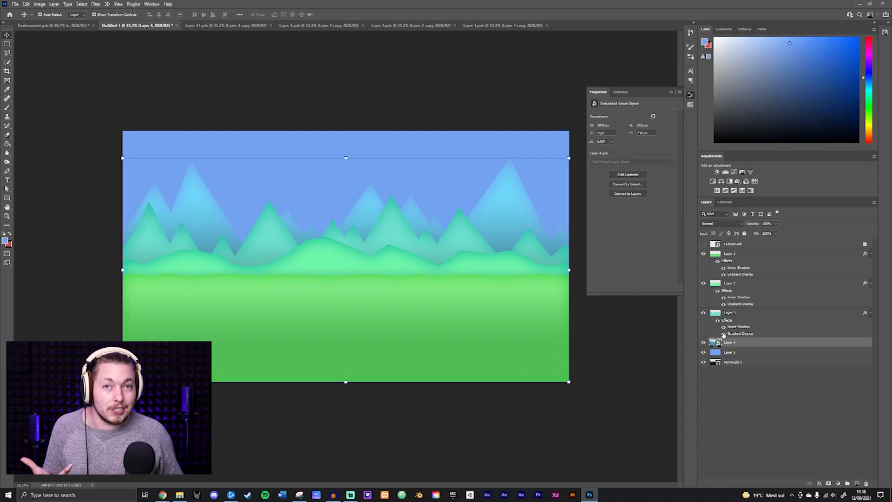
Compare the nearer mountains, hills and ground with all their layer effects hidden and shown again
{"action": "left_click", "coordinate": [866, 315]}
{"action": "left_click", "coordinate": [718, 320]}
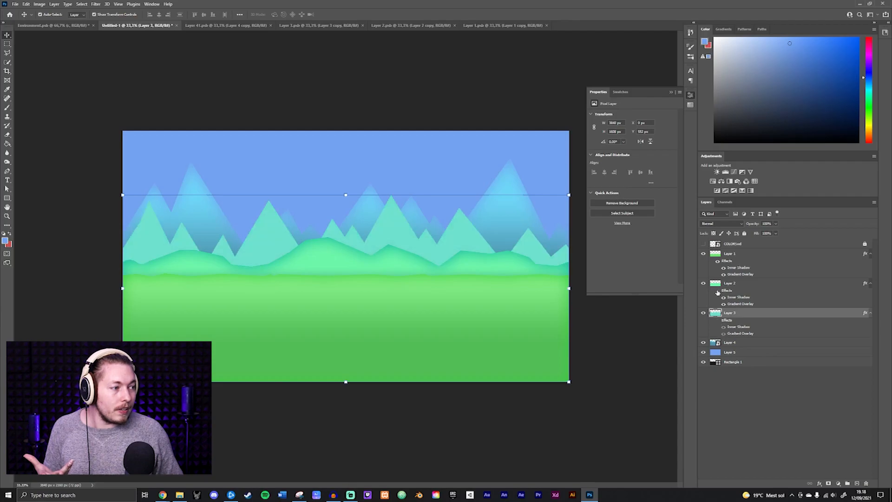
{"action": "left_click", "coordinate": [718, 290]}
{"action": "left_click", "coordinate": [718, 261]}
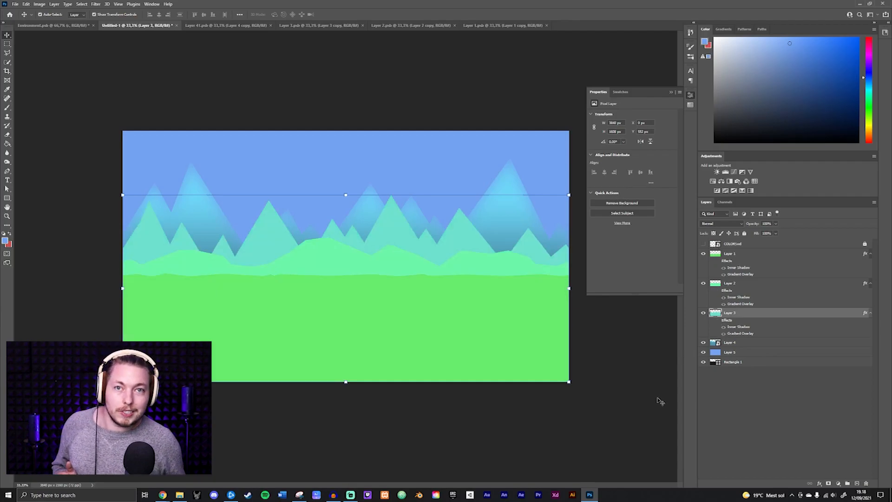
{"action": "left_click", "coordinate": [718, 320]}
{"action": "left_click", "coordinate": [718, 290]}
{"action": "left_click", "coordinate": [718, 261]}
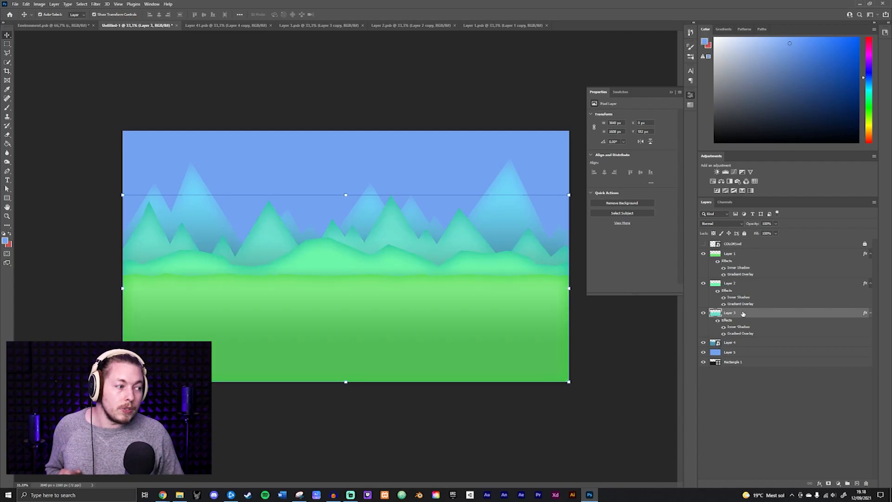
Convert Layer 3, Layer 2 and Layer 1 each to a smart object
{"action": "right_click", "coordinate": [774, 317]}
{"action": "left_click", "coordinate": [772, 113]}
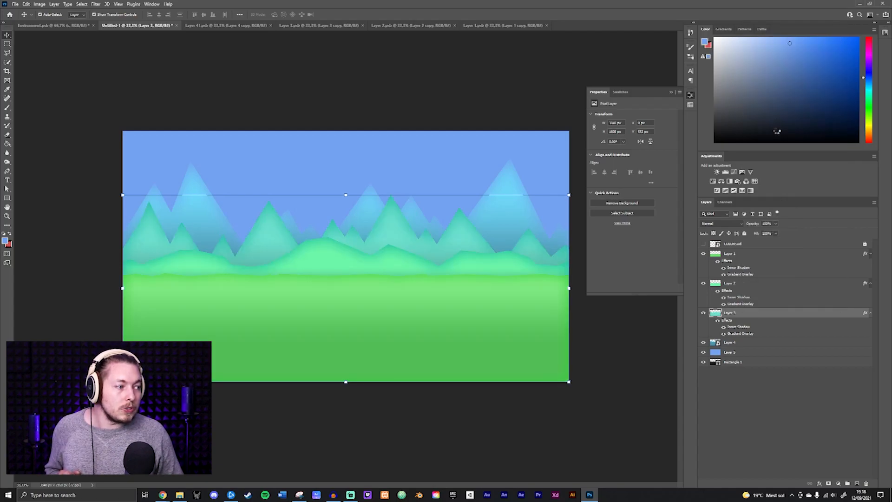
{"action": "right_click", "coordinate": [749, 282]}
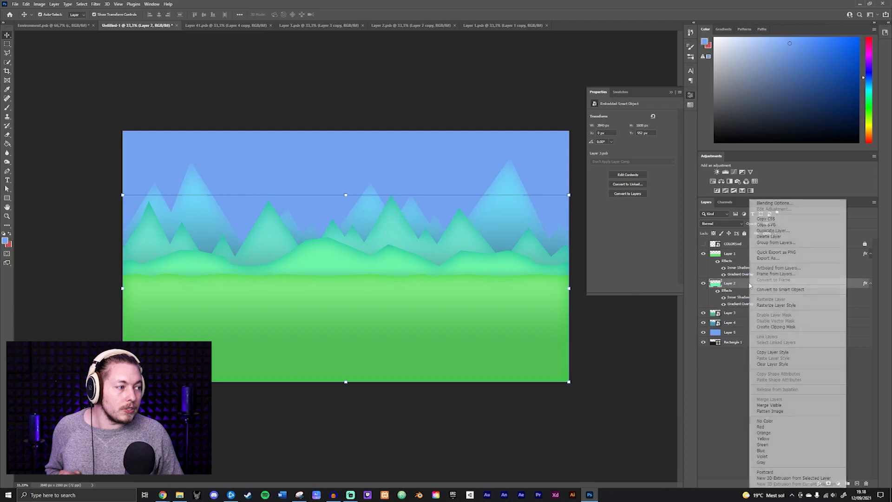
{"action": "left_click", "coordinate": [791, 289]}
{"action": "right_click", "coordinate": [746, 253]}
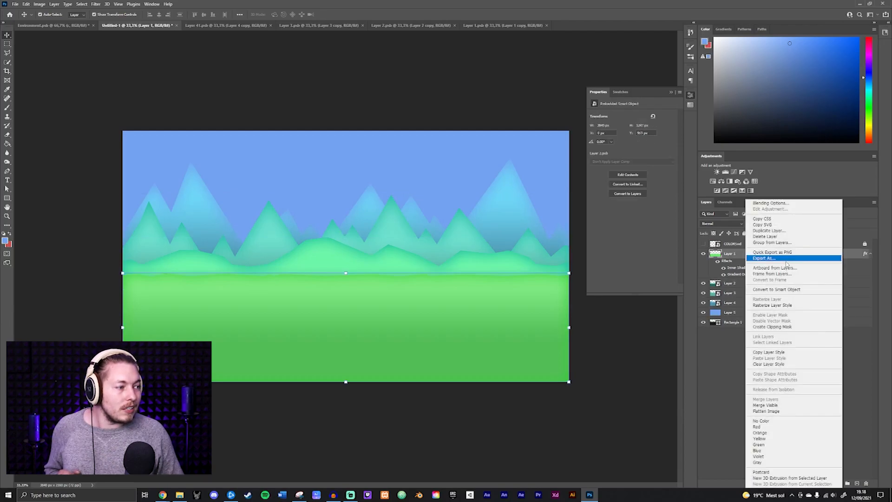
{"action": "left_click", "coordinate": [790, 290]}
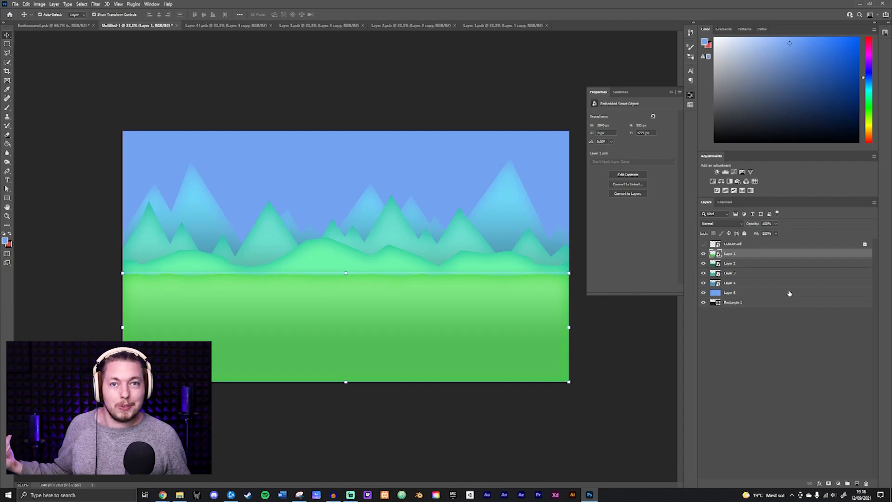
Examine the whole Environment.psb artwork as a reference for the tree-covered ridges, and return to the Untitled-1 document
{"action": "left_click", "coordinate": [79, 26]}
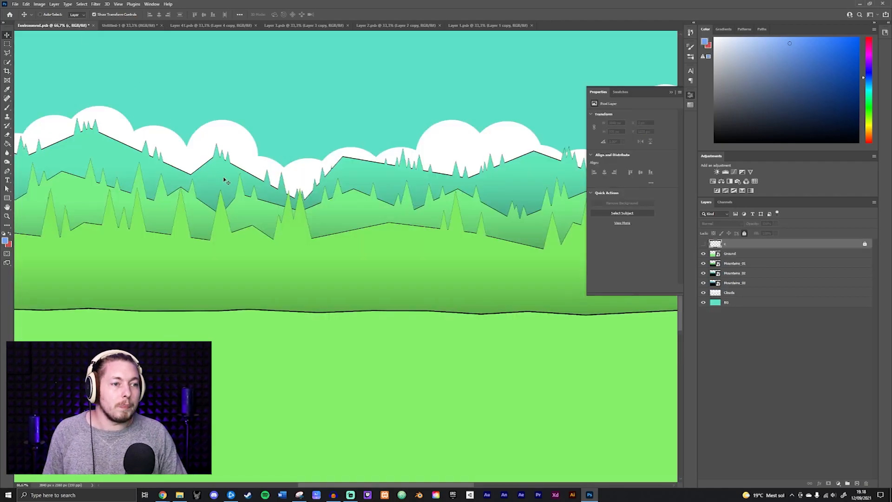
{"action": "key", "text": "ctrl+minus"}
{"action": "key", "text": "ctrl+minus"}
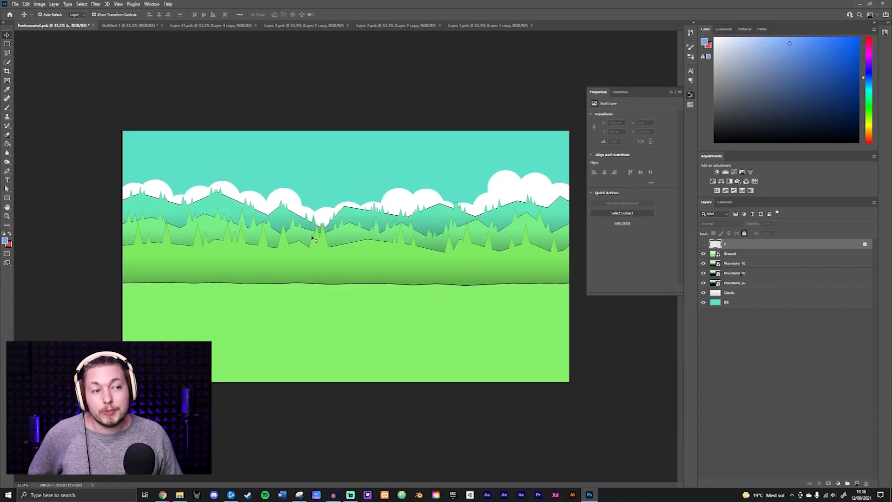
{"action": "left_click", "coordinate": [139, 26]}
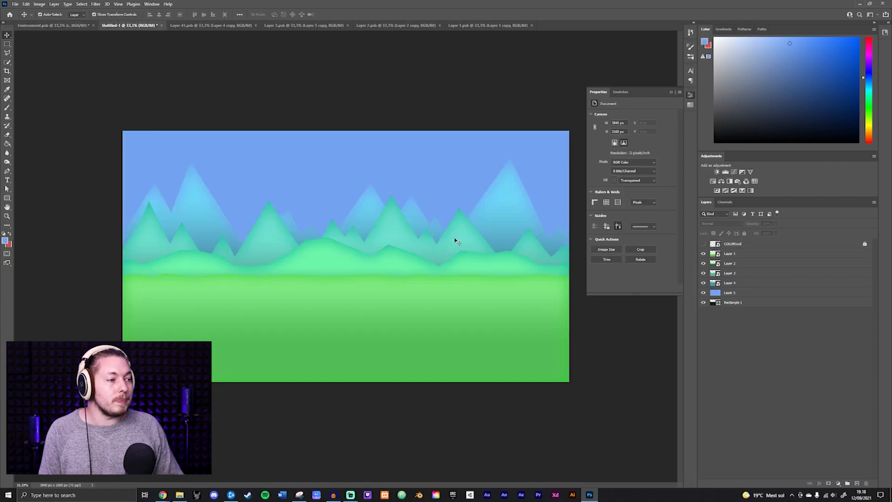
Close the four open smart object documents of the layer copies, keeping Environment.psb and Untitled-1 open
{"action": "left_click", "coordinate": [255, 25]}
{"action": "left_click", "coordinate": [254, 25]}
{"action": "left_click", "coordinate": [254, 25]}
{"action": "left_click", "coordinate": [254, 25]}
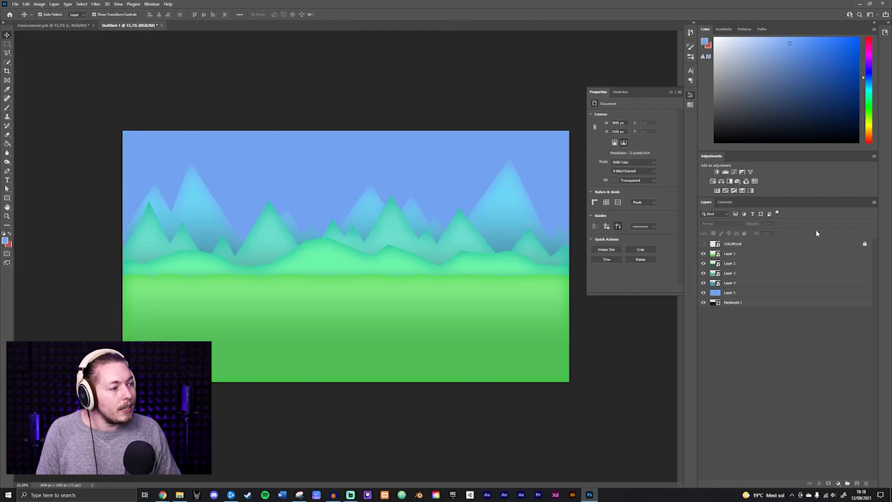
Open the contents of Layer 4's smart object, the far mountains, and activate the Polygonal Lasso tool
{"action": "double_click", "coordinate": [716, 283]}
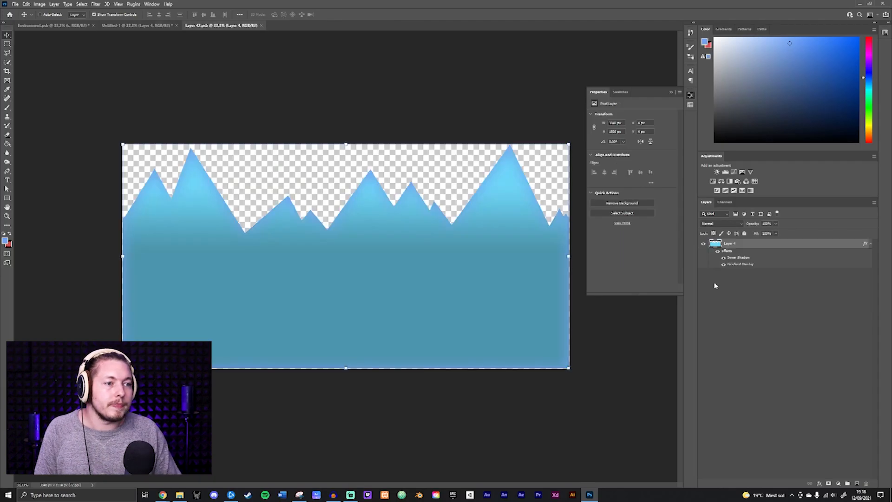
{"action": "key", "text": "ctrl+plus"}
{"action": "left_click_drag", "start_coordinate": [439, 229], "coordinate": [701, 294]}
{"action": "left_click_drag", "start_coordinate": [343, 172], "coordinate": [191, 124]}
{"action": "left_click", "coordinate": [8, 53]}
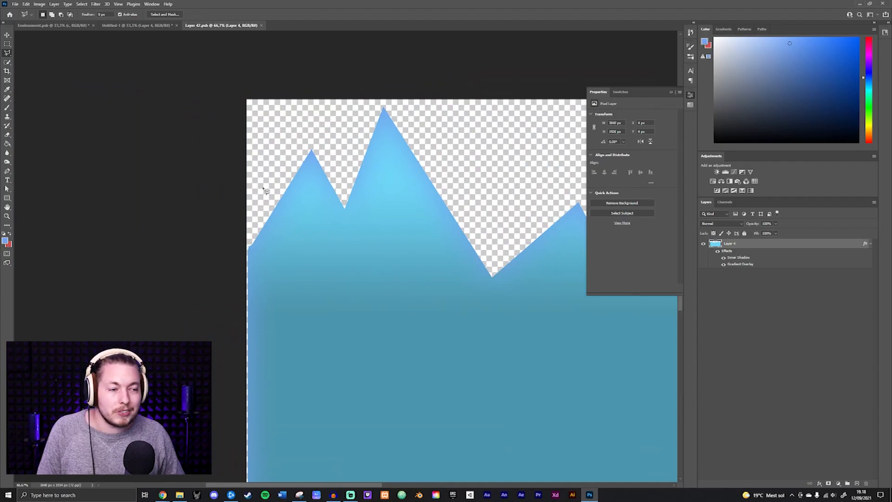
{"action": "left_click_drag", "start_coordinate": [318, 186], "coordinate": [312, 196]}
{"action": "key", "text": "ctrl+plus"}
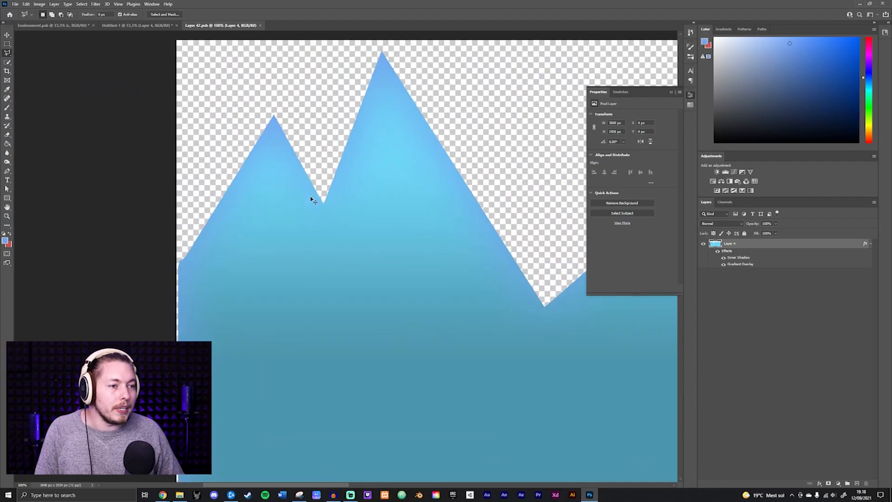
{"action": "scroll", "coordinate": [313, 214], "scroll_direction": "up", "scroll_amount": 3}
Trace a jagged, tree-like lasso outline along both slopes of the leftmost small peak, down to the valley beside it
{"action": "left_click", "coordinate": [201, 283]}
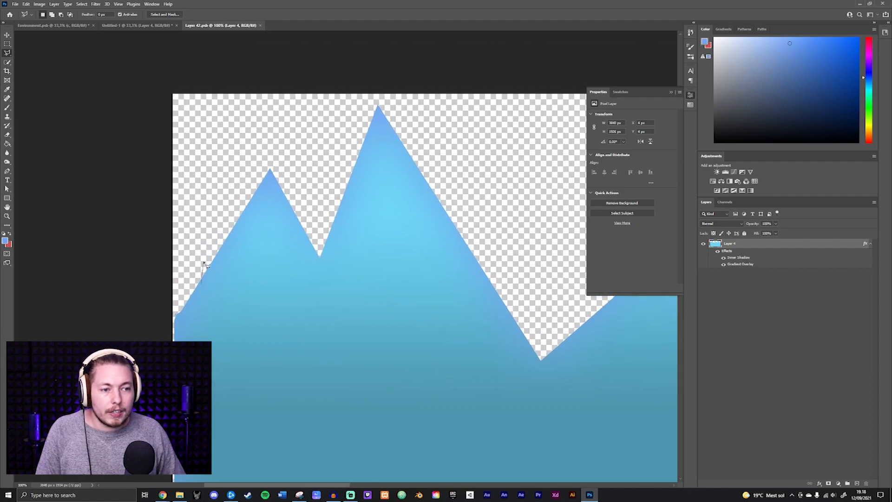
{"action": "left_click", "coordinate": [230, 243]}
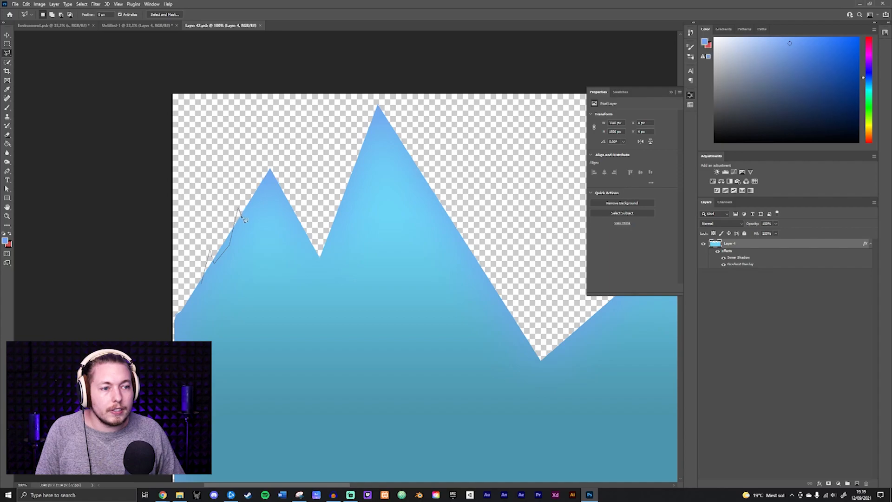
{"action": "left_click", "coordinate": [242, 218]}
{"action": "left_click", "coordinate": [251, 208]}
{"action": "left_click", "coordinate": [296, 232]}
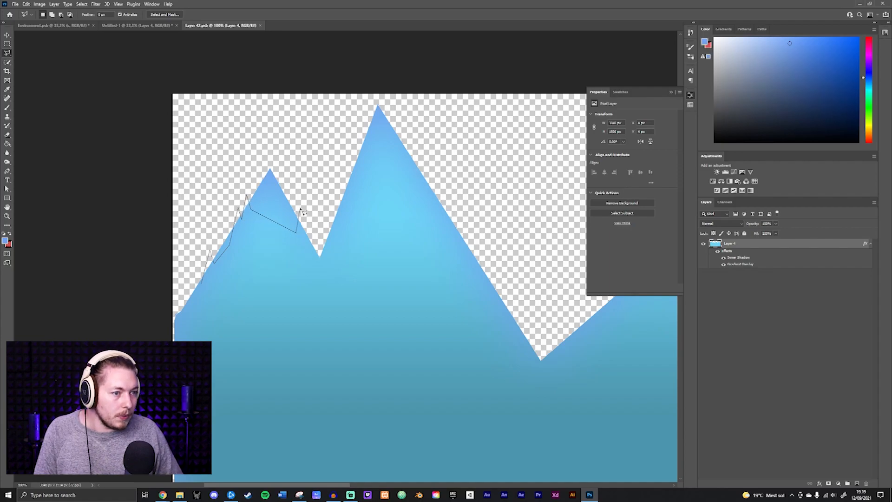
{"action": "left_click", "coordinate": [306, 206]}
{"action": "left_click", "coordinate": [311, 228]}
{"action": "left_click", "coordinate": [316, 223]}
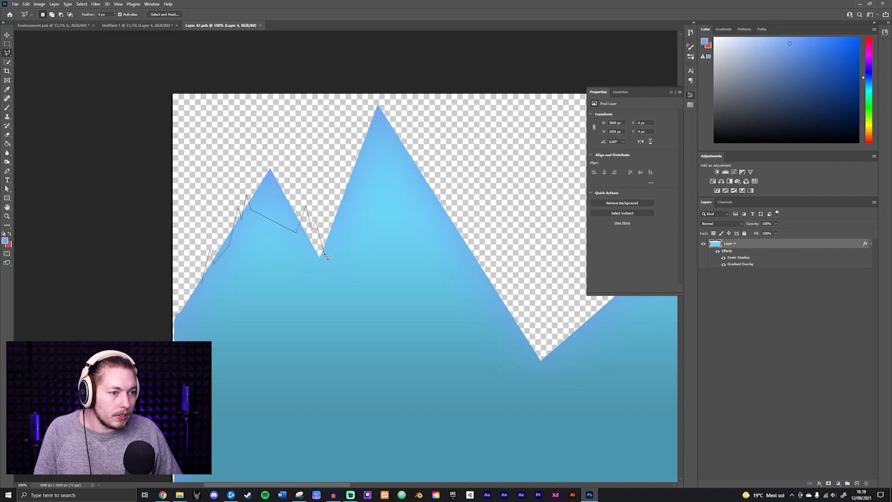
{"action": "left_click", "coordinate": [324, 255]}
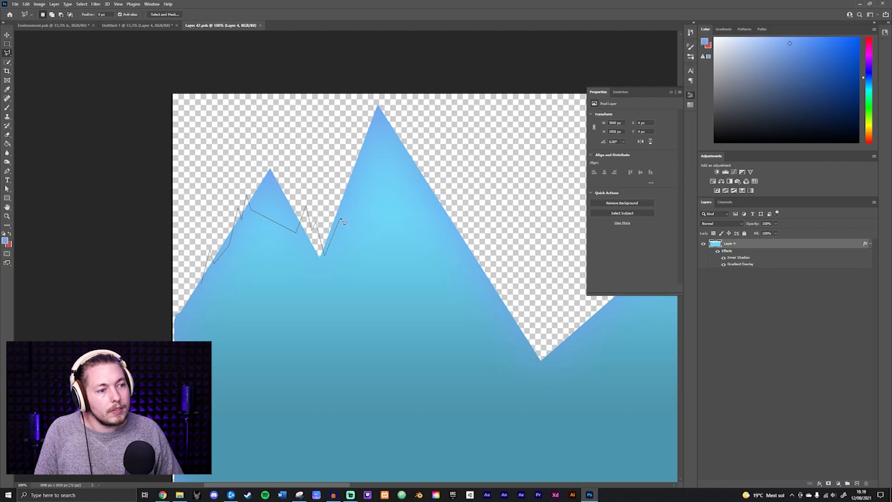
Continue the jagged lasso outline up the tall left peak and down its right slope to the deep valley
{"action": "left_click", "coordinate": [345, 176]}
{"action": "left_click", "coordinate": [349, 190]}
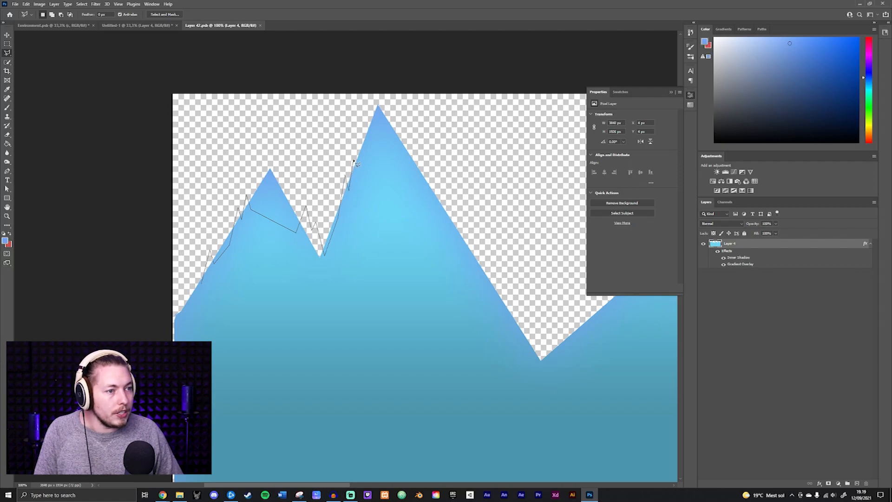
{"action": "left_click", "coordinate": [357, 172]}
{"action": "left_click_drag", "start_coordinate": [389, 183], "coordinate": [349, 223]}
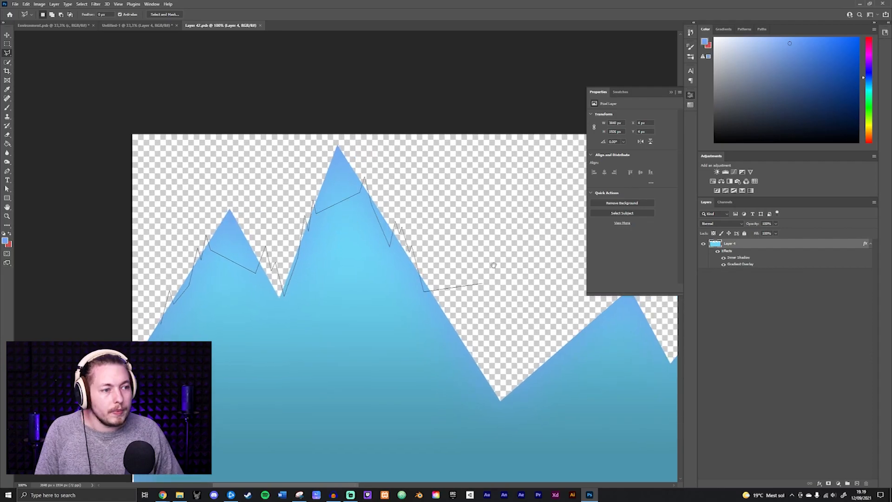
{"action": "left_click_drag", "start_coordinate": [493, 265], "coordinate": [353, 175]}
{"action": "left_click", "coordinate": [326, 283]}
{"action": "left_click", "coordinate": [306, 232]}
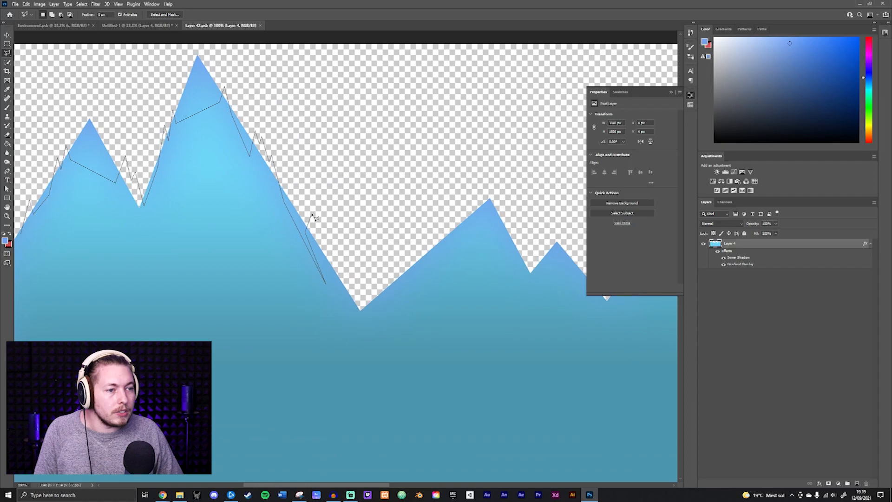
{"action": "left_click", "coordinate": [311, 214]}
{"action": "left_click", "coordinate": [342, 296]}
{"action": "left_click", "coordinate": [348, 270]}
{"action": "left_click", "coordinate": [359, 308]}
Extend the jagged lasso outline from the deep valley over the remaining peaks to the right edge of the mountains
{"action": "left_click_drag", "start_coordinate": [411, 298], "coordinate": [326, 278]}
{"action": "left_click", "coordinate": [285, 300]}
{"action": "left_click", "coordinate": [300, 286]}
{"action": "left_click", "coordinate": [316, 238]}
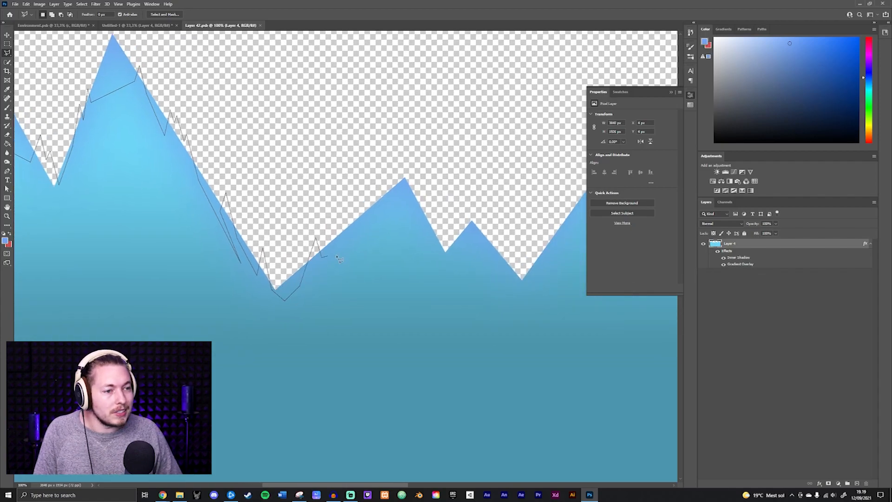
{"action": "left_click", "coordinate": [341, 240]}
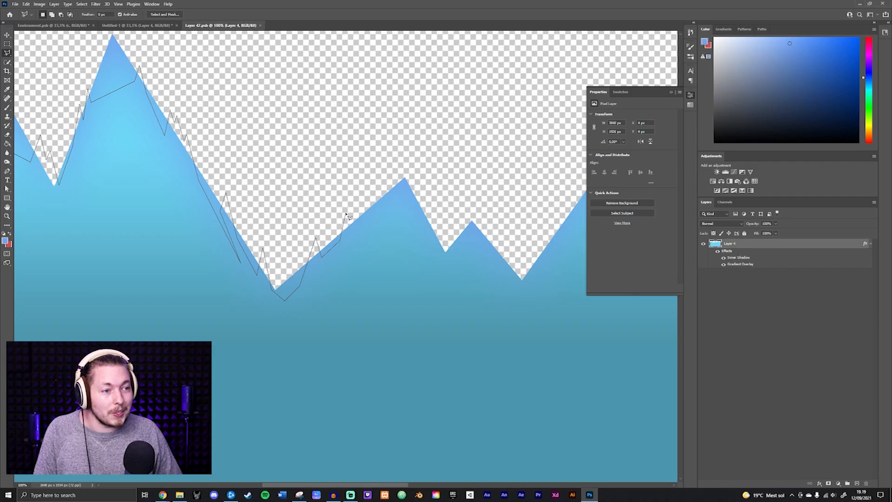
{"action": "mouse_move", "coordinate": [358, 209]}
{"action": "left_mouse_down"}
{"action": "mouse_move", "coordinate": [373, 180]}
{"action": "mouse_move", "coordinate": [382, 214]}
{"action": "mouse_move", "coordinate": [389, 185]}
{"action": "mouse_move", "coordinate": [394, 202]}
{"action": "mouse_move", "coordinate": [430, 198]}
{"action": "mouse_move", "coordinate": [364, 194]}
{"action": "left_mouse_up"}
{"action": "left_click", "coordinate": [394, 201]}
{"action": "left_click", "coordinate": [352, 201]}
{"action": "left_click", "coordinate": [358, 190]}
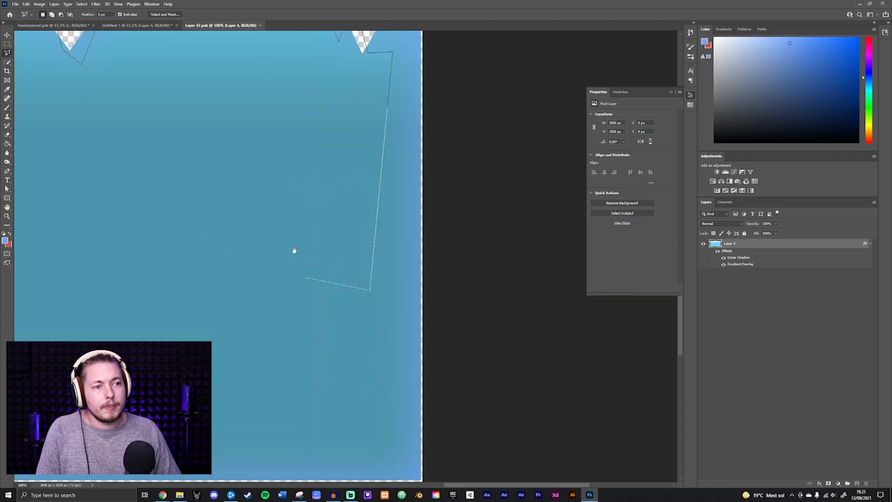
Run the lasso outline back through the mountains' body and close the selection at its starting point on the left
{"action": "mouse_move", "coordinate": [295, 249]}
{"action": "left_mouse_down"}
{"action": "mouse_move", "coordinate": [409, 264]}
{"action": "mouse_move", "coordinate": [178, 228]}
{"action": "mouse_move", "coordinate": [357, 233]}
{"action": "left_mouse_up"}
{"action": "left_click_drag", "start_coordinate": [206, 241], "coordinate": [380, 255]}
{"action": "left_click", "coordinate": [249, 318]}
{"action": "left_click_drag", "start_coordinate": [164, 217], "coordinate": [340, 269]}
{"action": "left_click", "coordinate": [296, 204]}
{"action": "left_click_drag", "start_coordinate": [472, 213], "coordinate": [307, 205]}
{"action": "scroll", "coordinate": [307, 205], "scroll_direction": "down", "scroll_amount": 3}
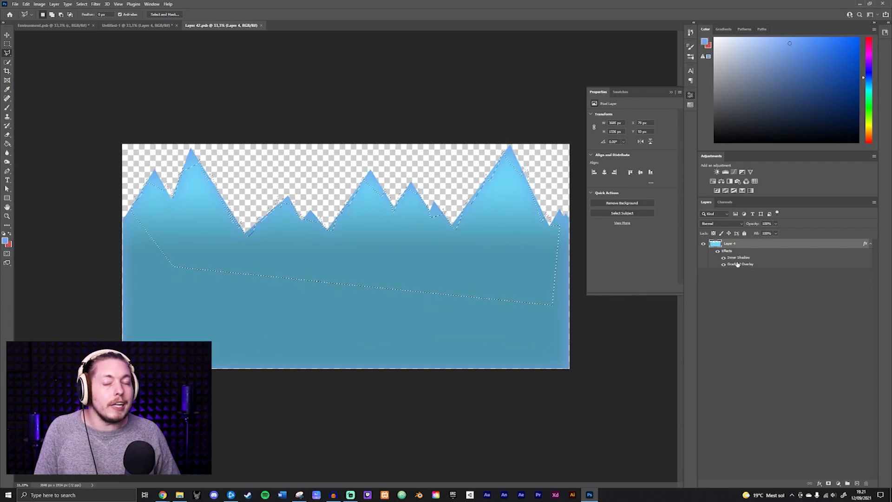
Show the palette layer in Untitled-1, sample its light blue swatch, and brush that colour into the selection in Layer 4's contents
{"action": "left_click", "coordinate": [7, 107]}
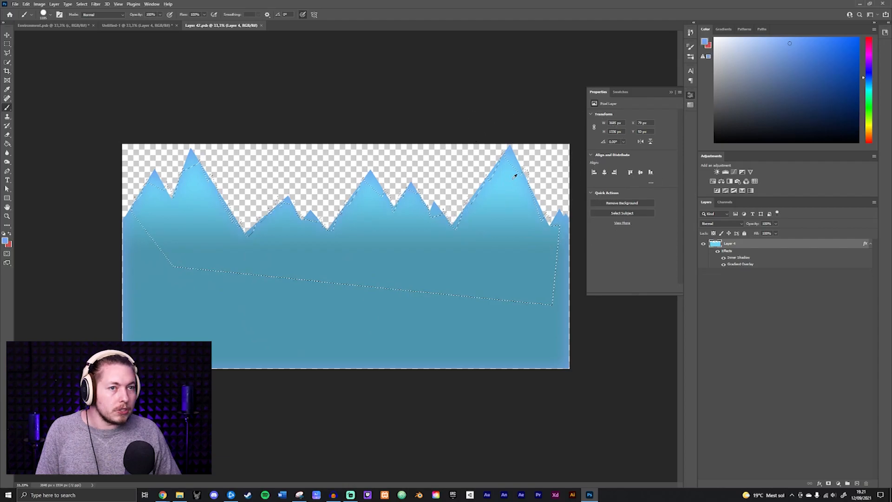
{"action": "left_click", "coordinate": [136, 25]}
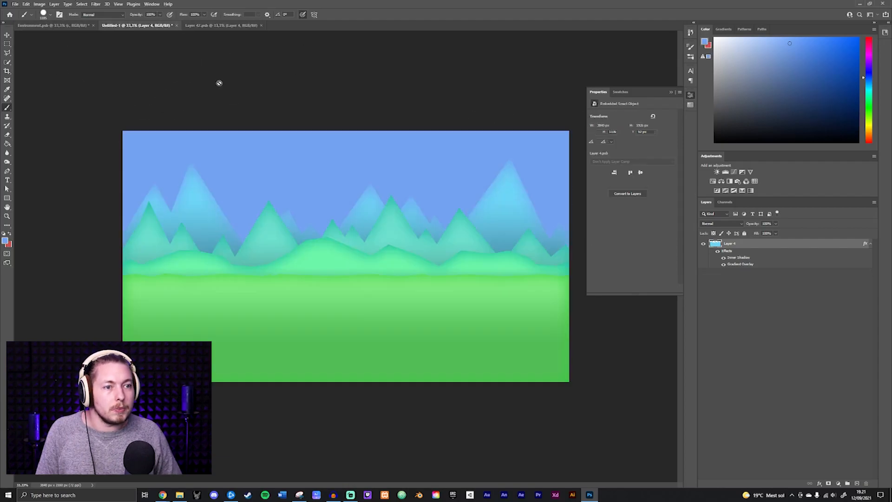
{"action": "left_click", "coordinate": [715, 244]}
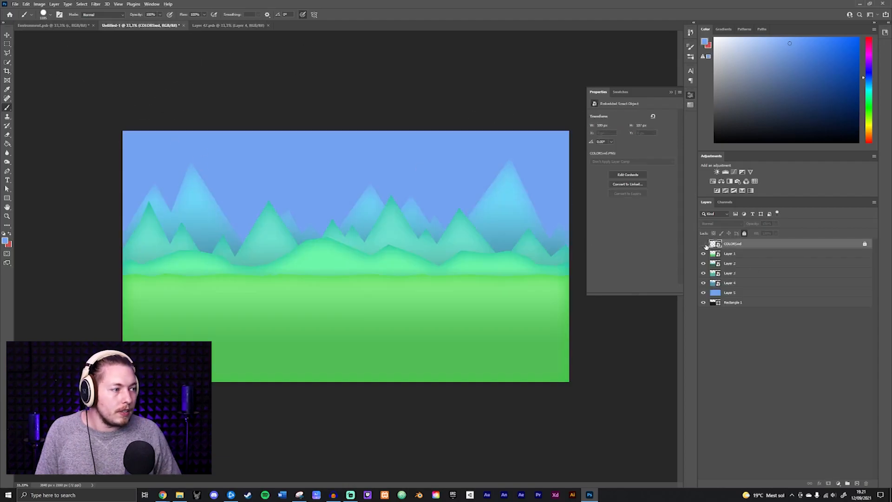
{"action": "left_click", "coordinate": [703, 244]}
{"action": "left_click", "coordinate": [130, 136], "text": "alt"}
{"action": "left_click", "coordinate": [149, 133], "text": "alt"}
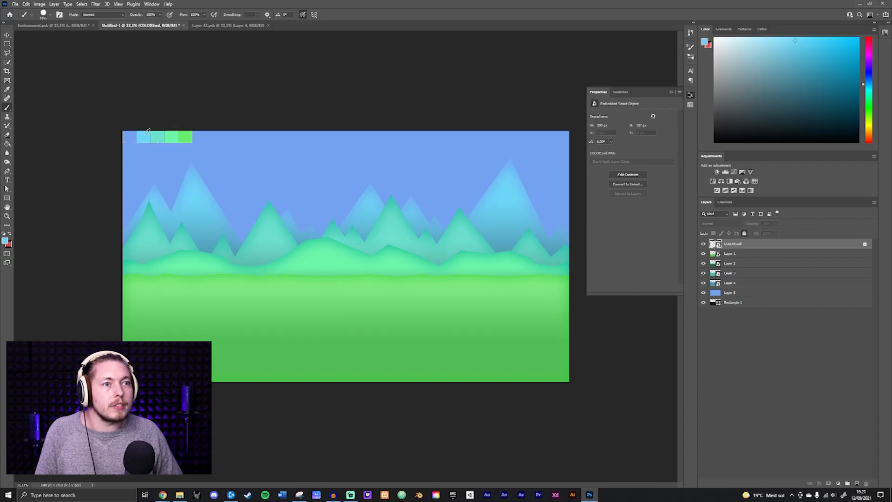
{"action": "left_click", "coordinate": [218, 26]}
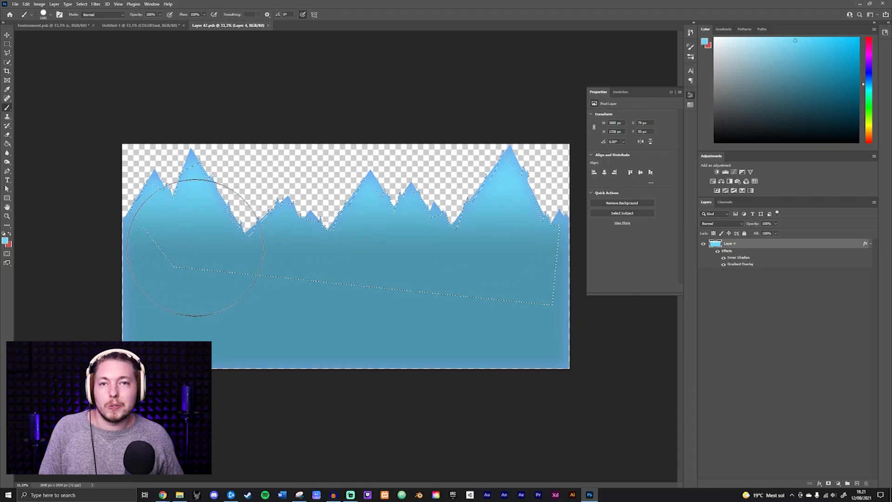
Deselect and save the far mountains' contents, and open Layer 3's smart object from the Untitled-1 document
{"action": "left_click", "coordinate": [7, 44]}
{"action": "left_click", "coordinate": [43, 58]}
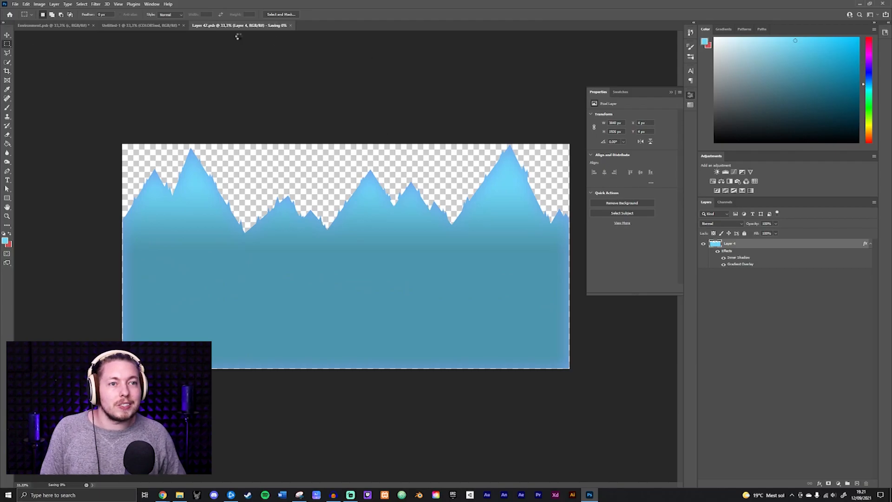
{"action": "left_click", "coordinate": [134, 26]}
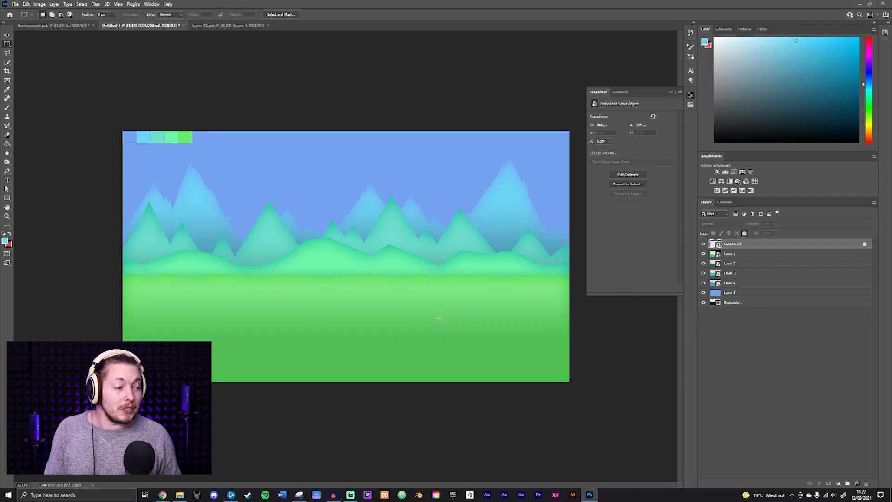
{"action": "double_click", "coordinate": [715, 273]}
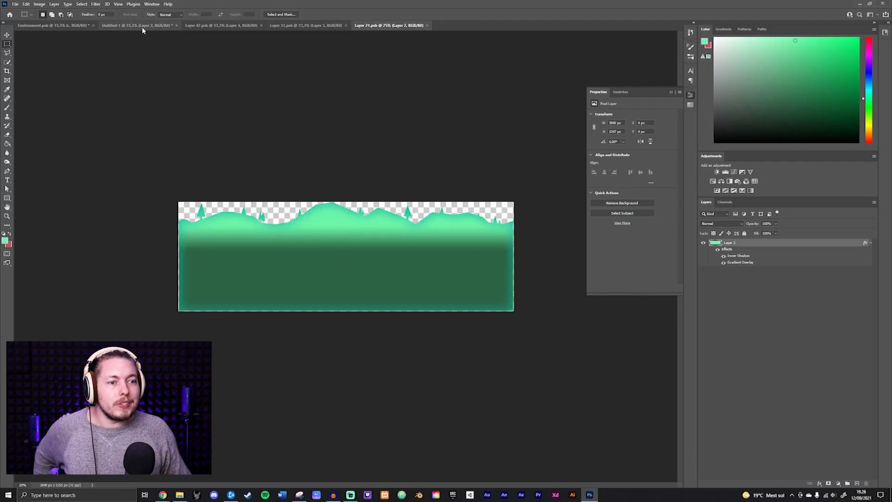
Examine the trees on the mountains and hills in Untitled-1, and reopen the contents of Layer 4's smart object
{"action": "left_click", "coordinate": [143, 26]}
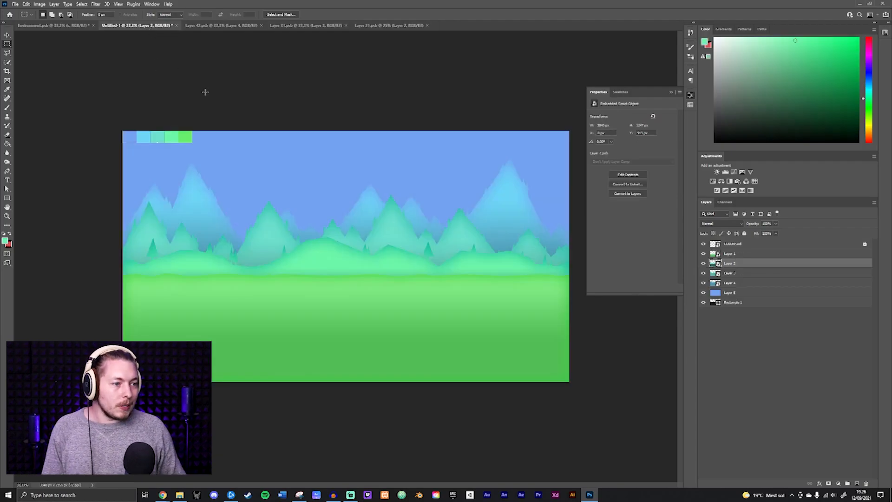
{"action": "key", "text": "ctrl+plus"}
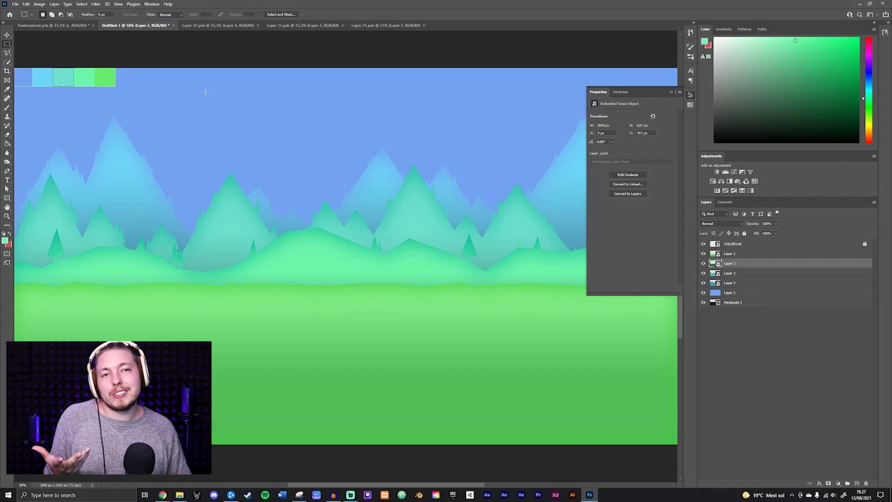
{"action": "key", "text": "ctrl+minus"}
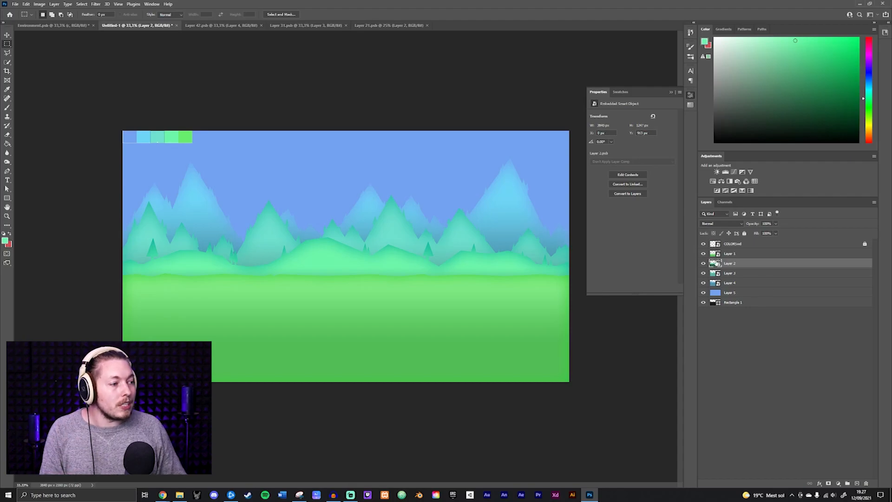
{"action": "double_click", "coordinate": [715, 283]}
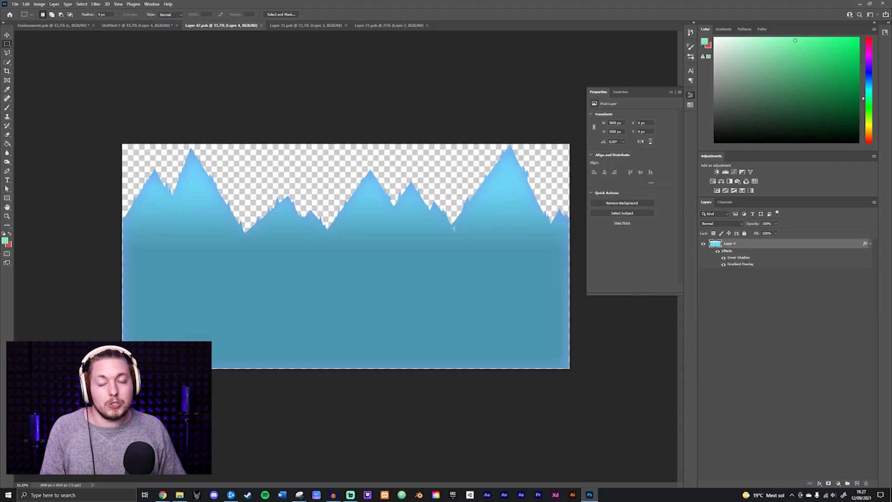
Duplicate Layer 4 in its smart object contents and add a black Color Overlay to the original layer underneath
{"action": "key", "text": "v"}
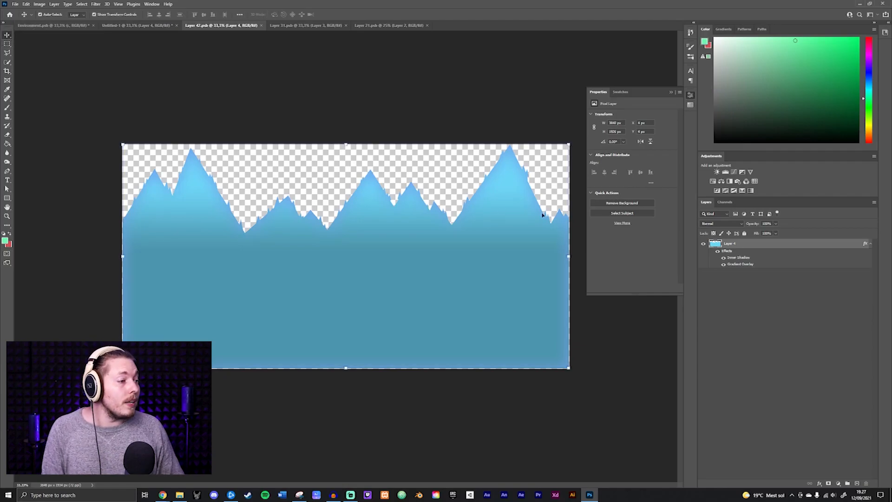
{"action": "left_click_drag", "start_coordinate": [788, 248], "coordinate": [857, 484]}
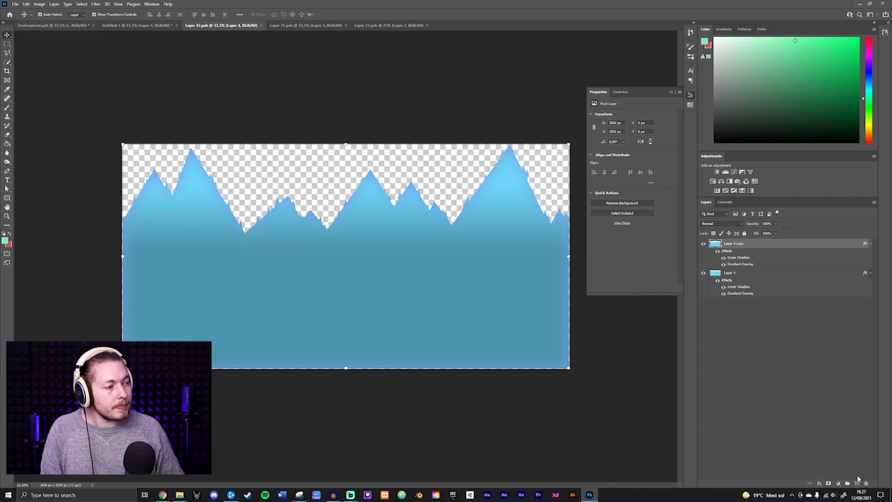
{"action": "left_click", "coordinate": [743, 274]}
{"action": "key", "text": "h"}
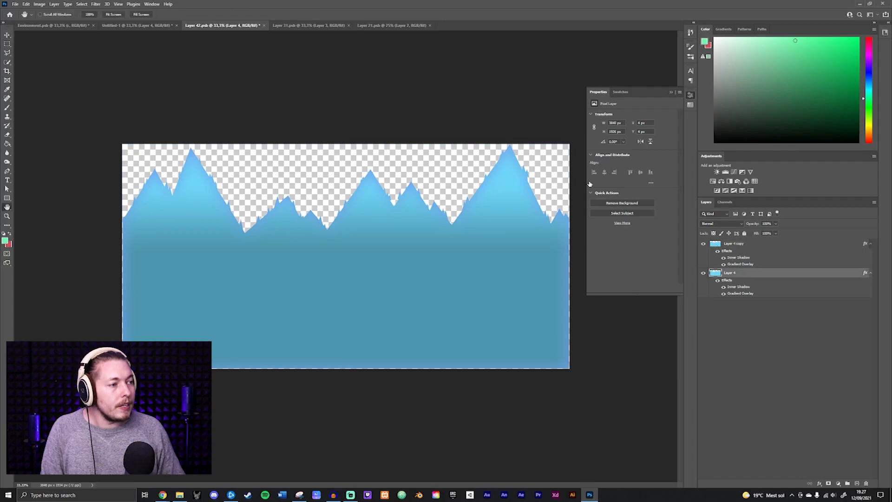
{"action": "left_click", "coordinate": [566, 209]}
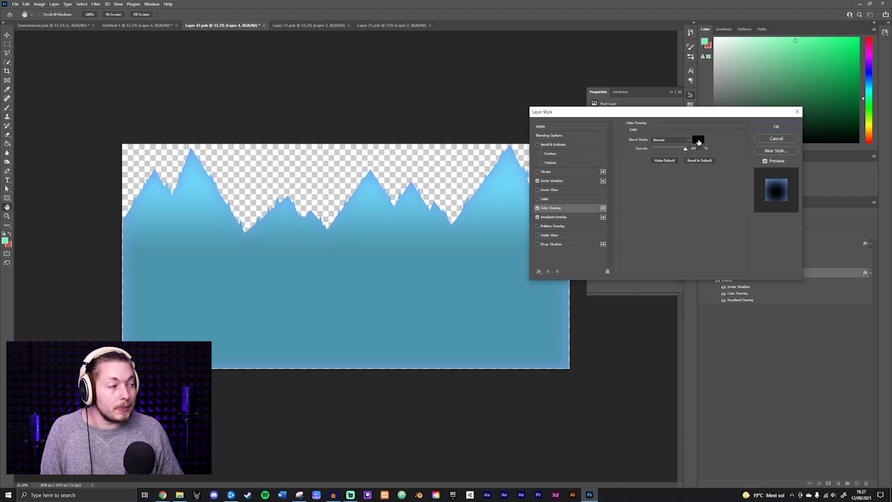
{"action": "left_click", "coordinate": [776, 126]}
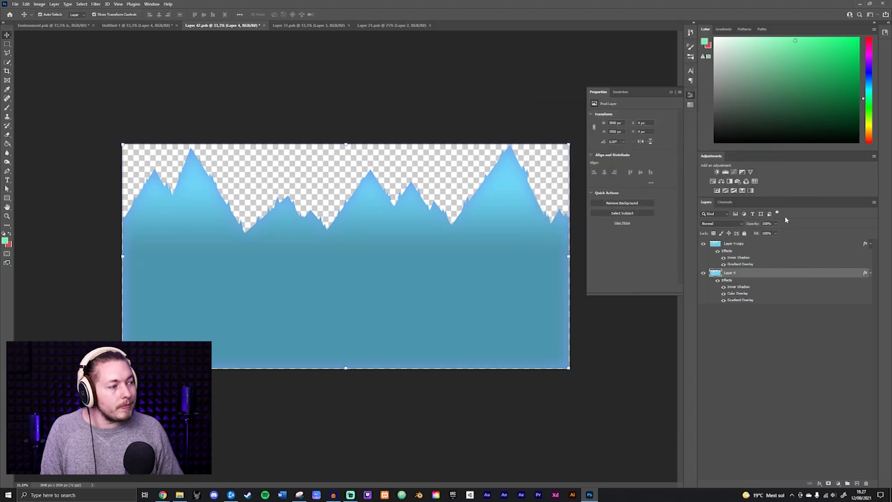
Nudge the Layer 4 copy down 4 px to expose a thin dark outline along the far mountains, and save the contents
{"action": "left_click", "coordinate": [786, 244]}
{"action": "key", "text": "Down"}
{"action": "key", "text": "Down"}
{"action": "key", "text": "Down"}
{"action": "key", "text": "Down"}
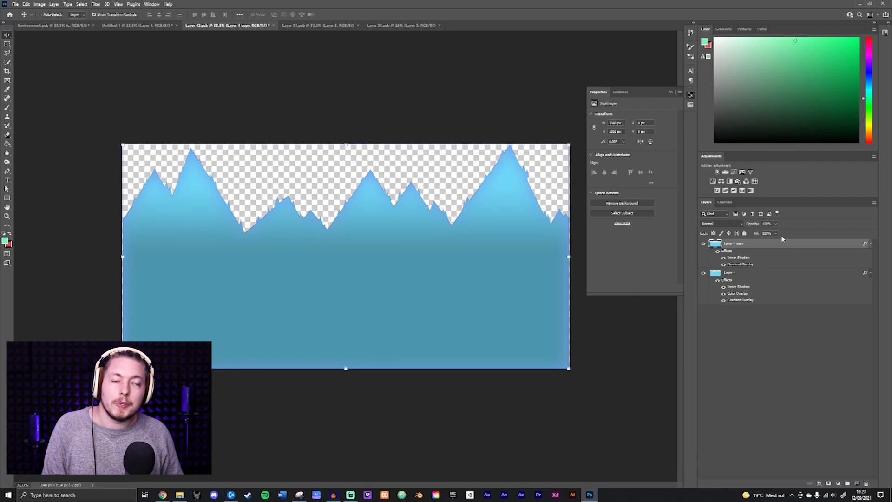
In Layer 3's smart object contents, duplicate Layer 3 and add a black Color Overlay to the original layer underneath
{"action": "left_click", "coordinate": [308, 26]}
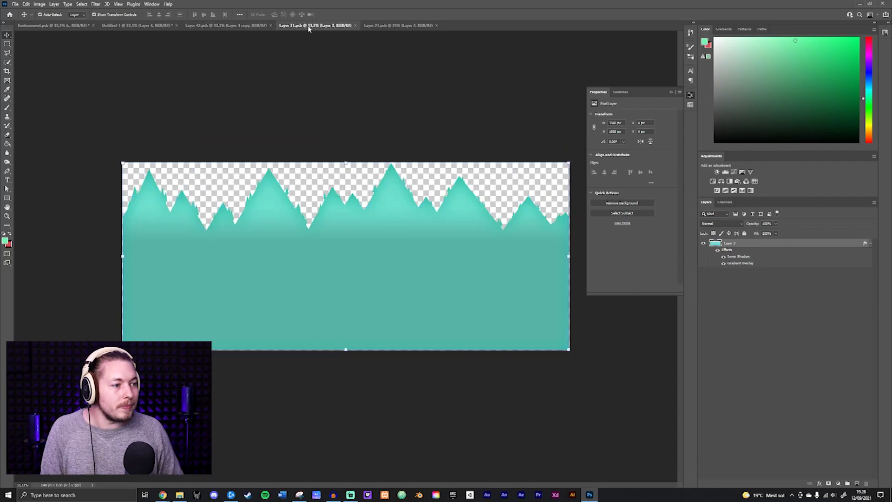
{"action": "left_click_drag", "start_coordinate": [778, 244], "coordinate": [857, 485]}
{"action": "double_click", "coordinate": [764, 274]}
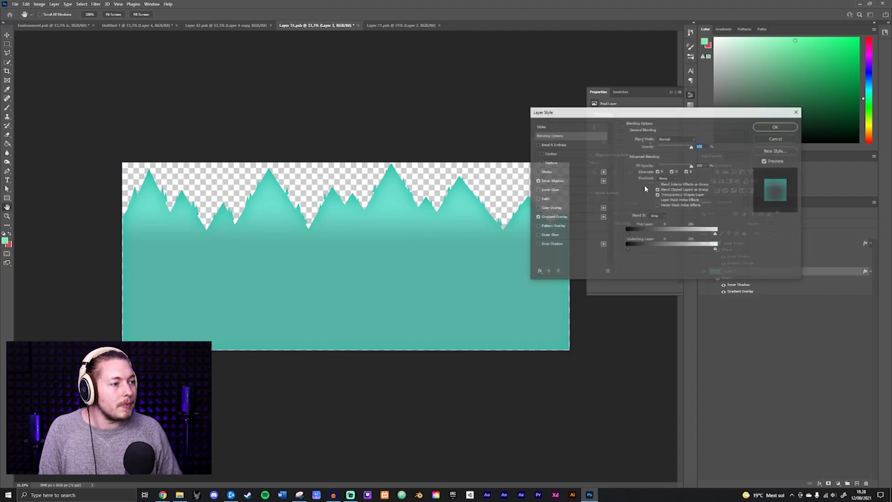
{"action": "left_click", "coordinate": [570, 208]}
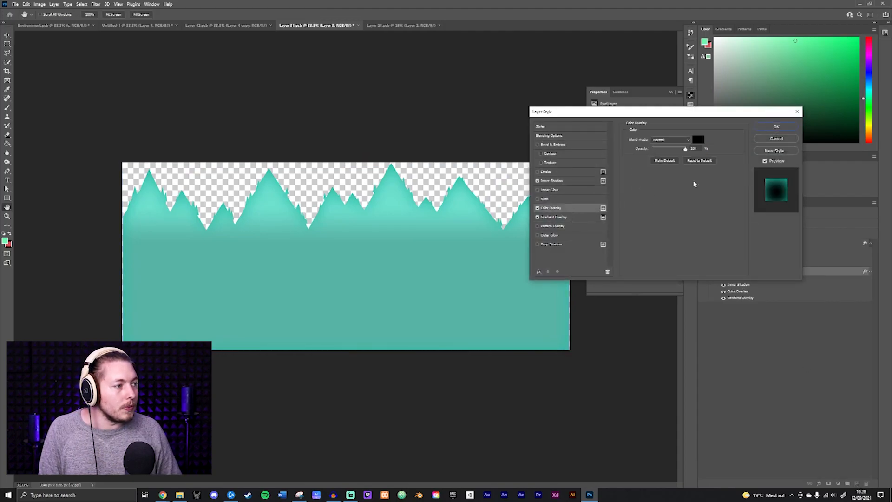
{"action": "left_click", "coordinate": [783, 129]}
Nudge the Layer 3 copy down 4 px to expose a dark outline along the nearer mountains, and save the contents
{"action": "left_click", "coordinate": [762, 246]}
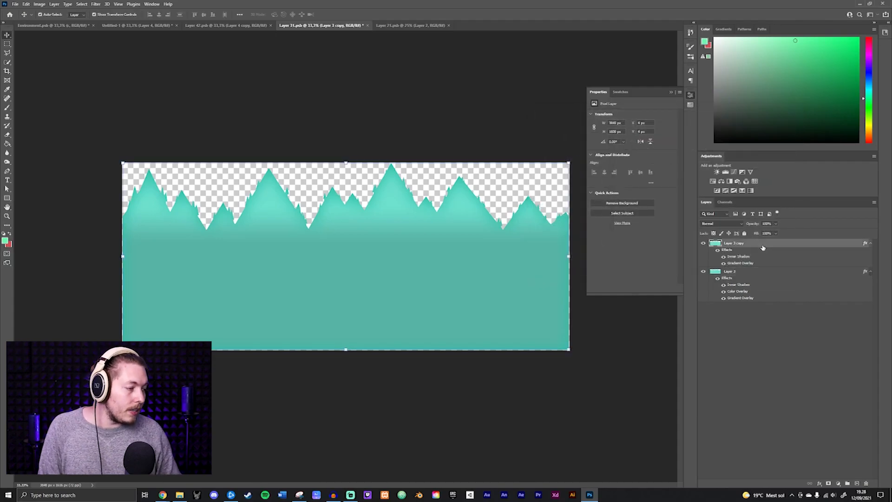
{"action": "key", "text": "Down"}
{"action": "key", "text": "Down"}
{"action": "key", "text": "Down"}
{"action": "key", "text": "Down"}
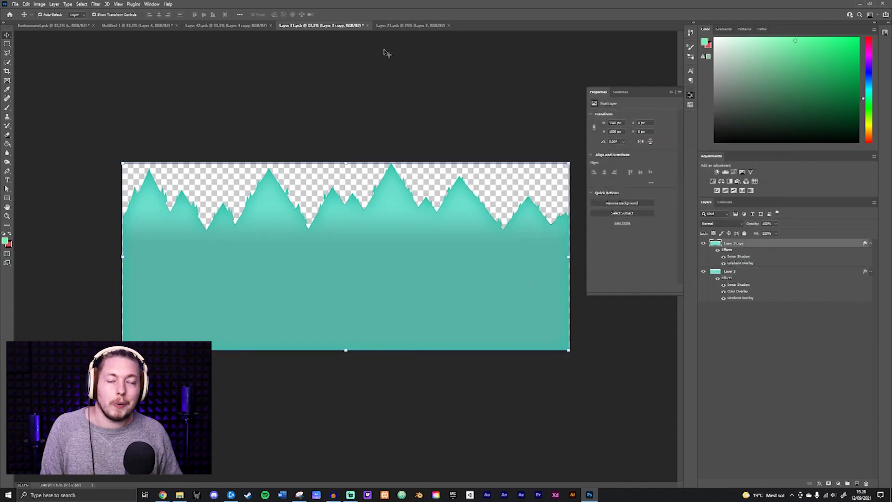
{"action": "key", "text": "ctrl+s"}
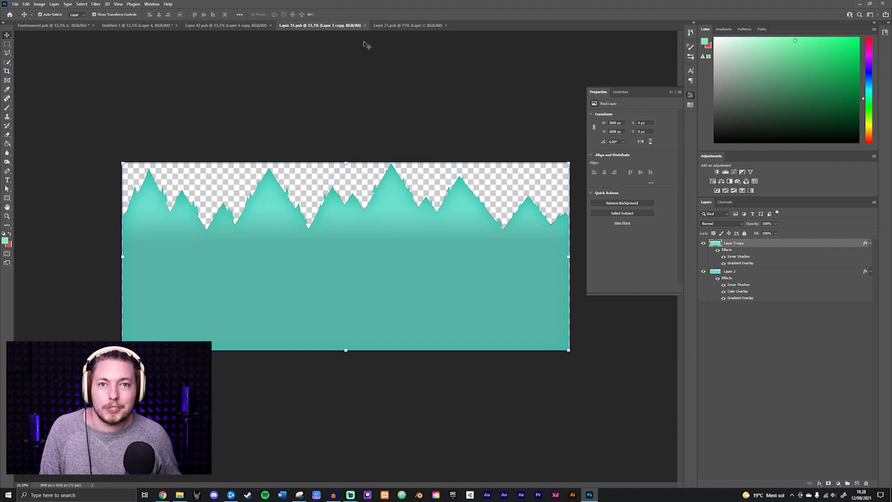
In Layer 2's smart object contents, duplicate the hills layer and add a black Color Overlay to the original underneath
{"action": "left_click", "coordinate": [404, 25]}
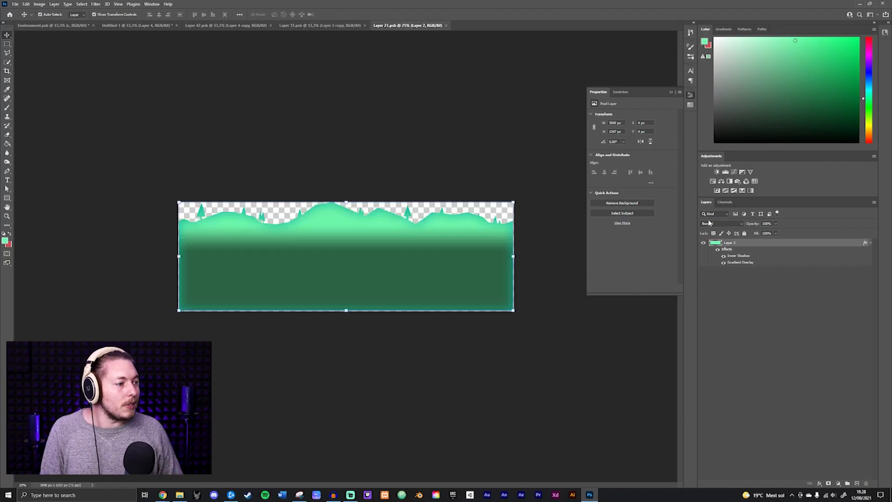
{"action": "left_click_drag", "start_coordinate": [768, 250], "coordinate": [856, 483]}
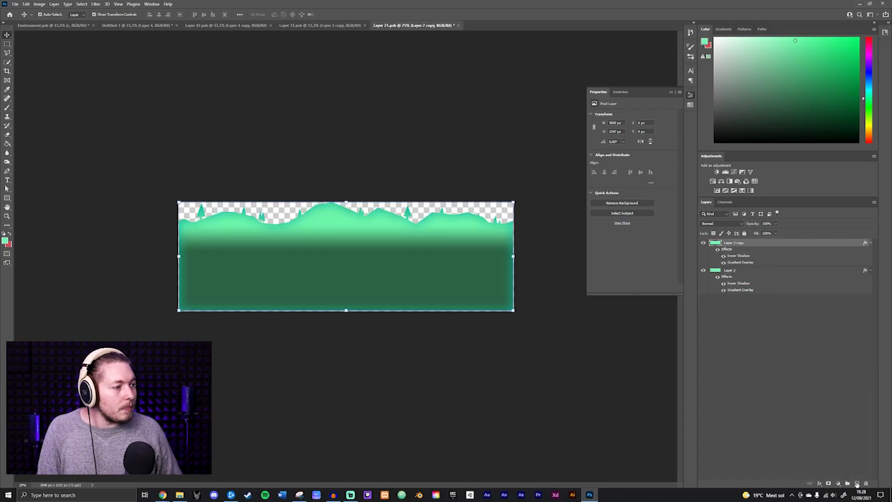
{"action": "double_click", "coordinate": [759, 273]}
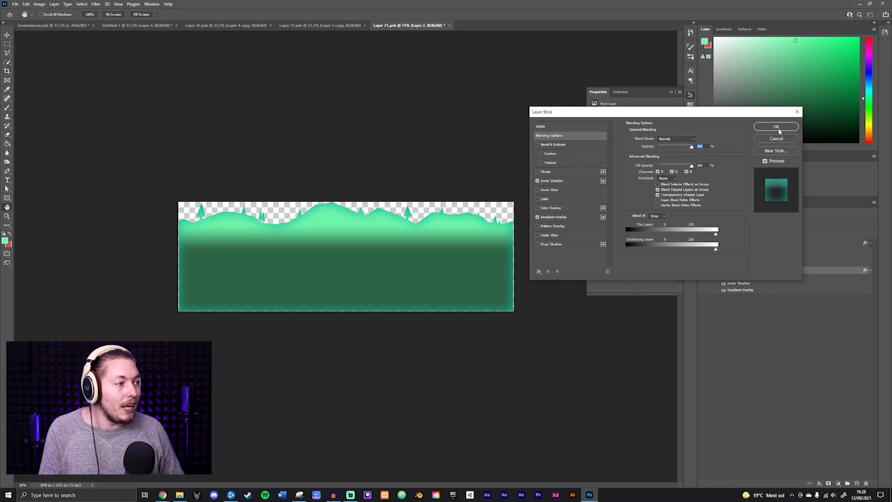
{"action": "left_click", "coordinate": [573, 209]}
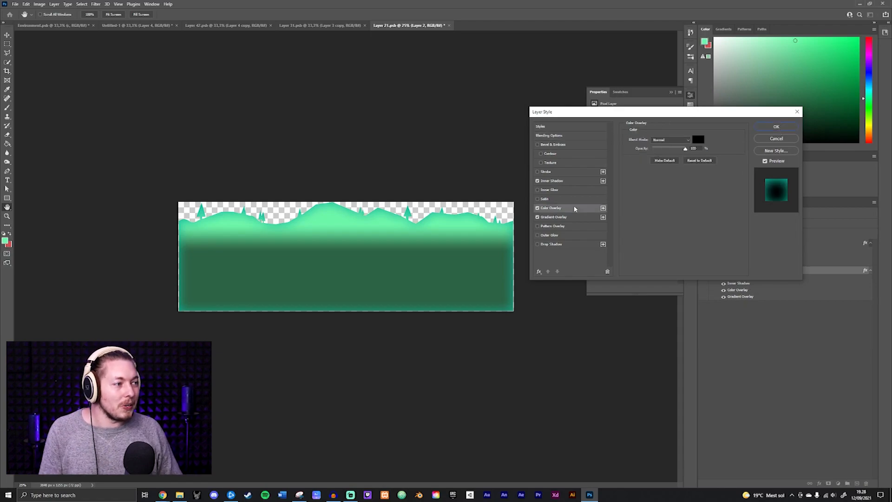
{"action": "left_click", "coordinate": [777, 127]}
Nudge the Layer 2 copy down 8 px to expose a dark outline along the hills, and save the contents
{"action": "left_click", "coordinate": [784, 247]}
{"action": "key", "text": "Down"}
{"action": "key", "text": "Down"}
{"action": "key", "text": "Down"}
{"action": "key", "text": "Down"}
{"action": "key", "text": "Down"}
{"action": "key", "text": "Down"}
{"action": "key", "text": "Down"}
{"action": "key", "text": "Down"}
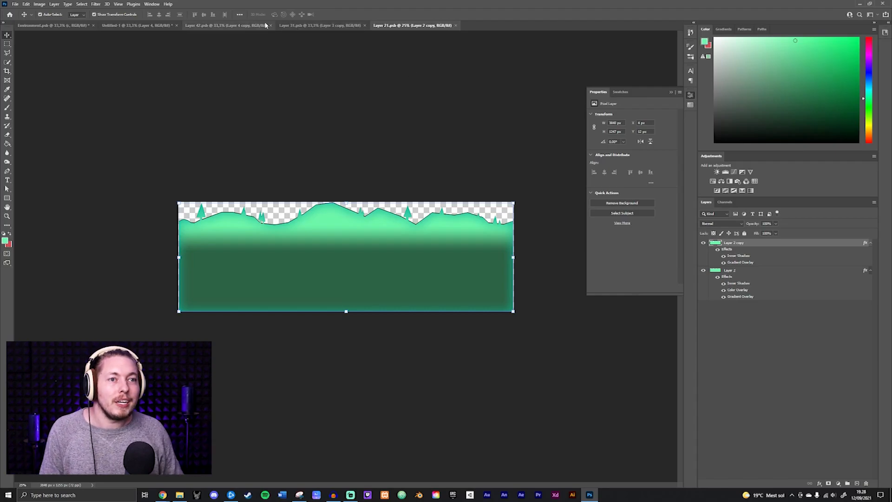
Open Layer 1's smart object from Untitled-1, duplicate the ground layer, and add a black Color Overlay to the original
{"action": "left_click", "coordinate": [128, 26]}
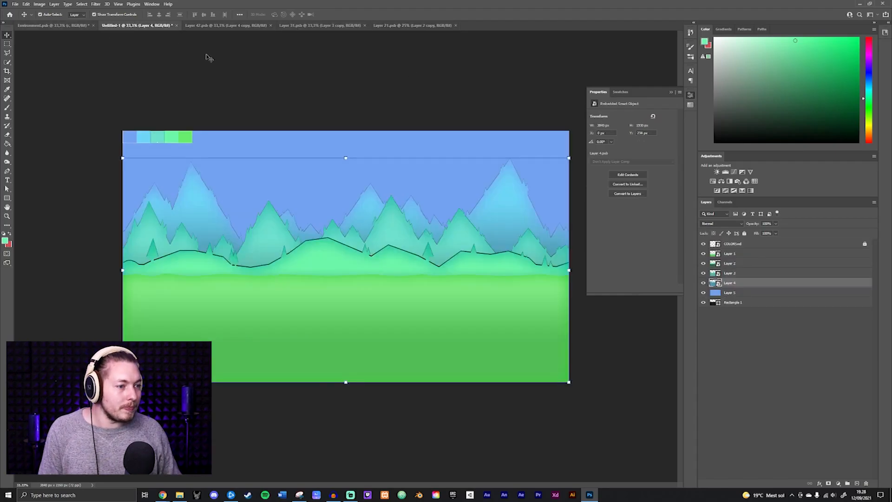
{"action": "left_click", "coordinate": [754, 256]}
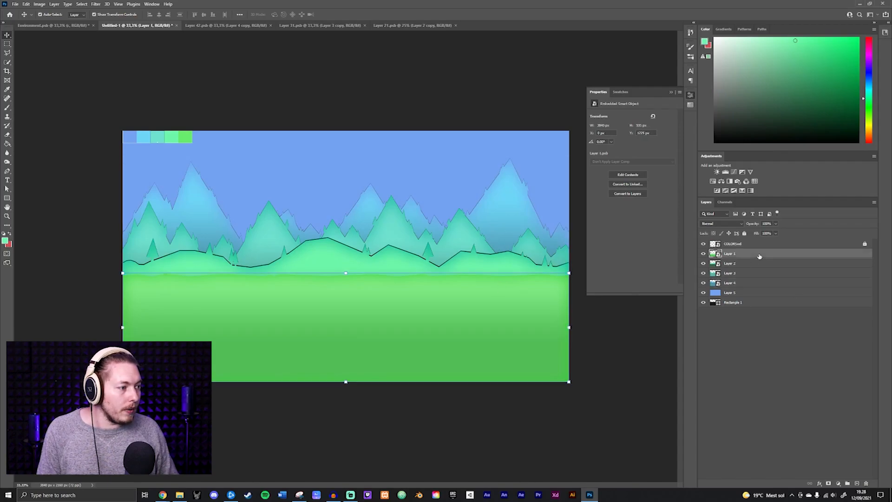
{"action": "double_click", "coordinate": [714, 254]}
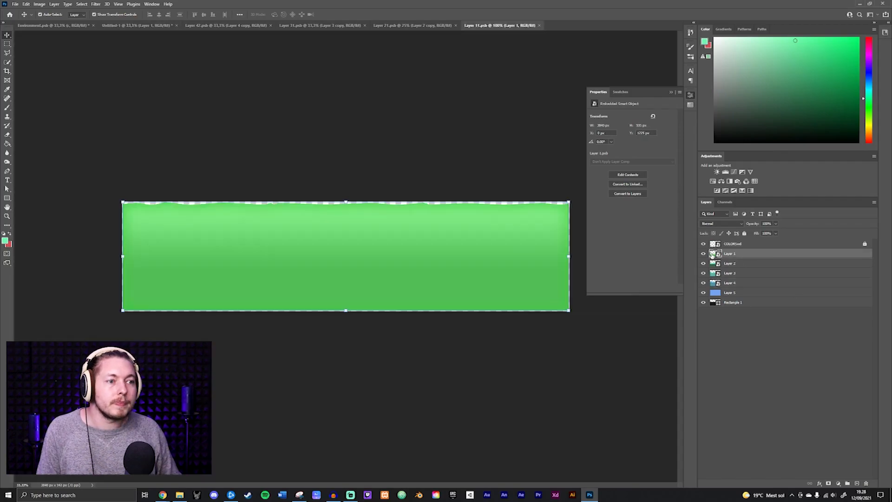
{"action": "left_click_drag", "start_coordinate": [776, 245], "coordinate": [856, 484]}
{"action": "left_click", "coordinate": [742, 272]}
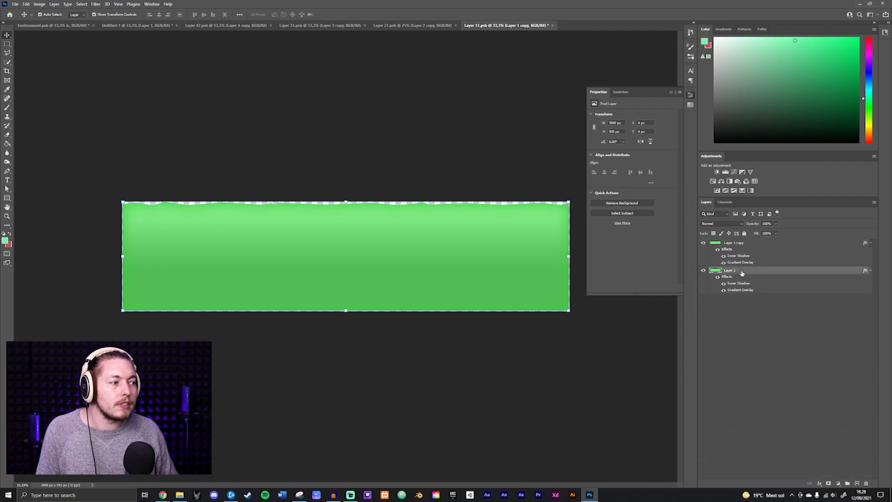
{"action": "left_click", "coordinate": [565, 208]}
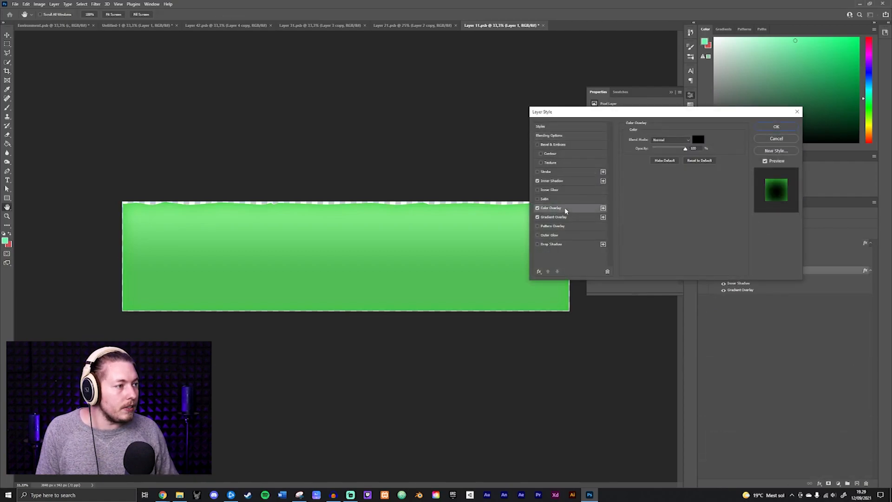
{"action": "left_click", "coordinate": [776, 127]}
Nudge the Layer 1 copy down 6 px to expose a dark outline along the ground's upper edge, and save the contents
{"action": "left_click", "coordinate": [767, 243]}
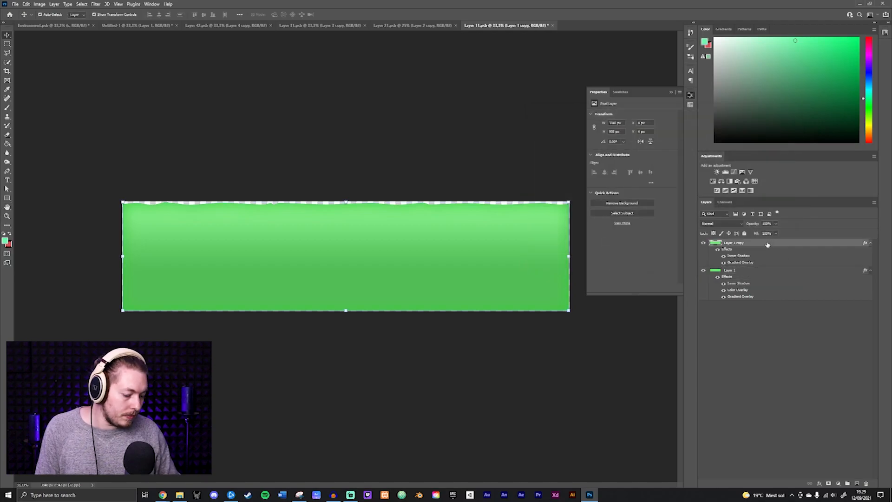
{"action": "key", "text": "Down"}
{"action": "key", "text": "Down"}
{"action": "key", "text": "Down"}
{"action": "key", "text": "Down"}
{"action": "key", "text": "Down"}
{"action": "key", "text": "Down"}
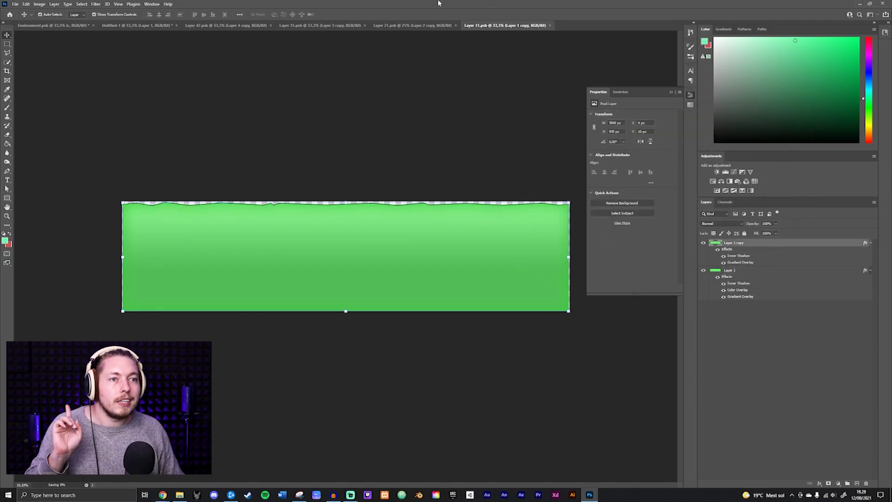
Compare the outlines in Untitled-1, and thin the hills' outline by nudging the Layer 2 copy up 4 px and saving its contents
{"action": "left_click", "coordinate": [148, 25]}
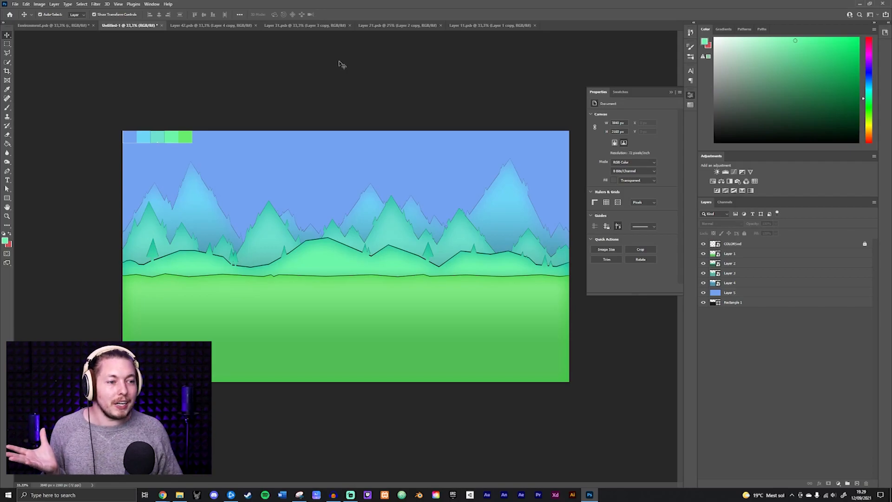
{"action": "key", "text": "ctrl+plus"}
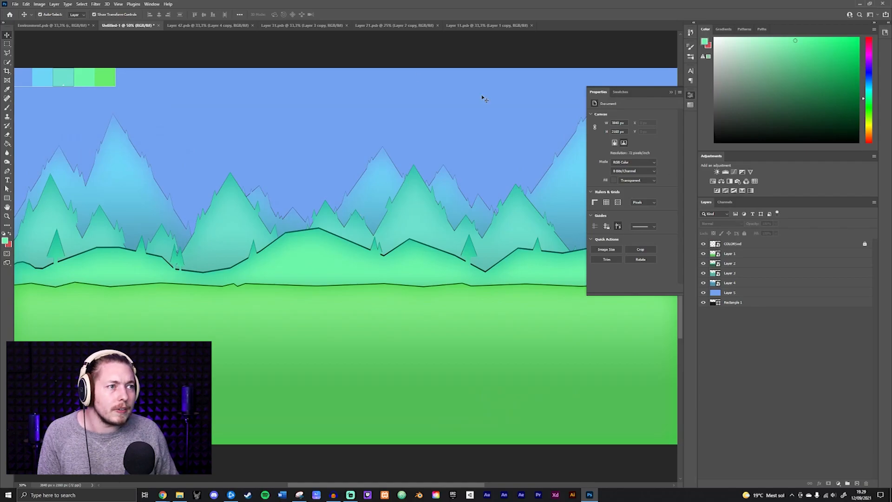
{"action": "left_click", "coordinate": [393, 26]}
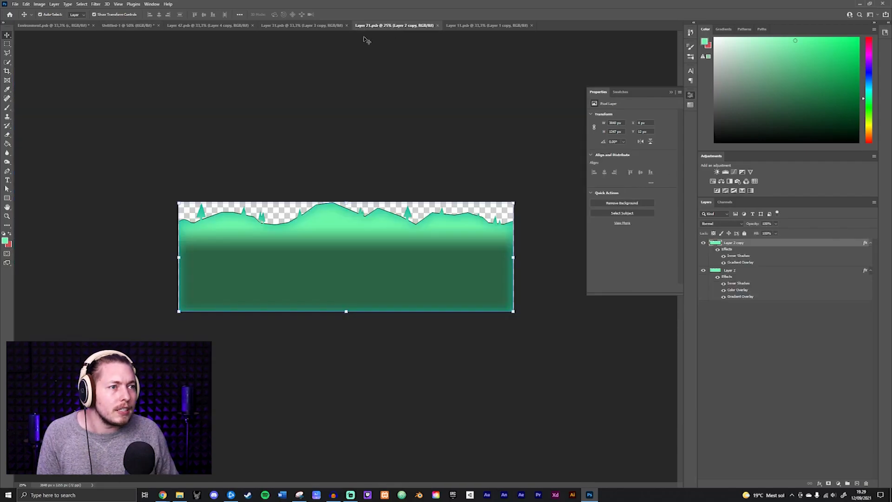
{"action": "key", "text": "Up"}
{"action": "key", "text": "Up"}
{"action": "key", "text": "Up"}
{"action": "key", "text": "Up"}
{"action": "key", "text": "ctrl+s"}
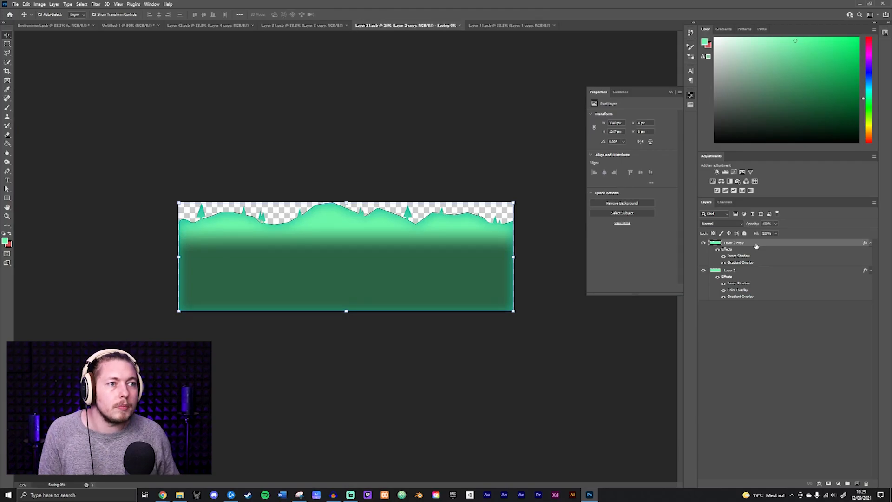
Save the main document as BG LESSON REMAKE.psd and add an empty layer directly above the sky's Layer 5
{"action": "left_click", "coordinate": [156, 25]}
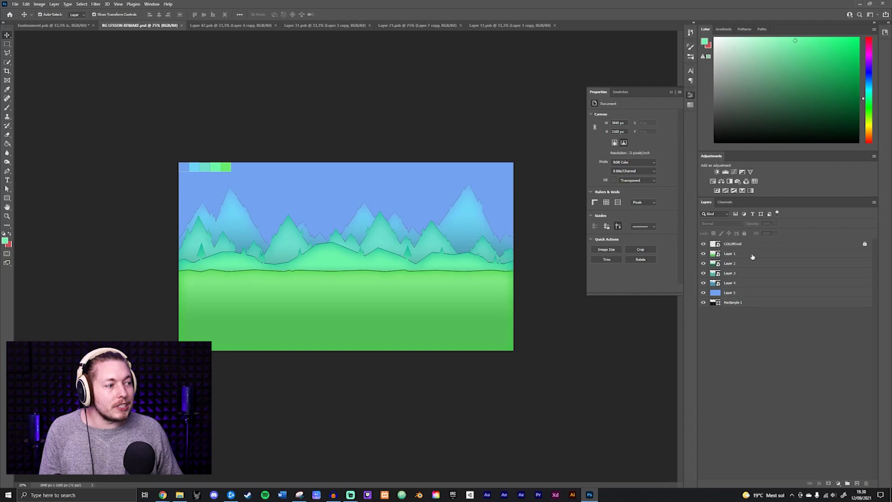
{"action": "left_click", "coordinate": [757, 255]}
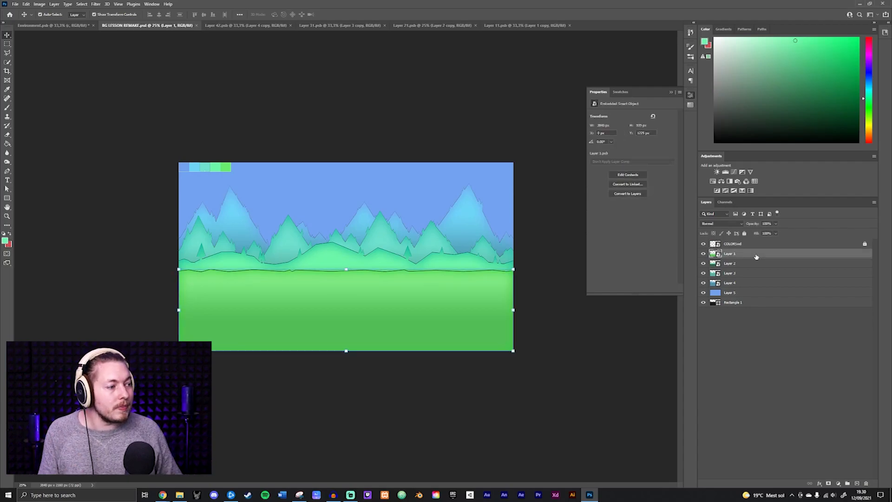
{"action": "left_click", "coordinate": [745, 293]}
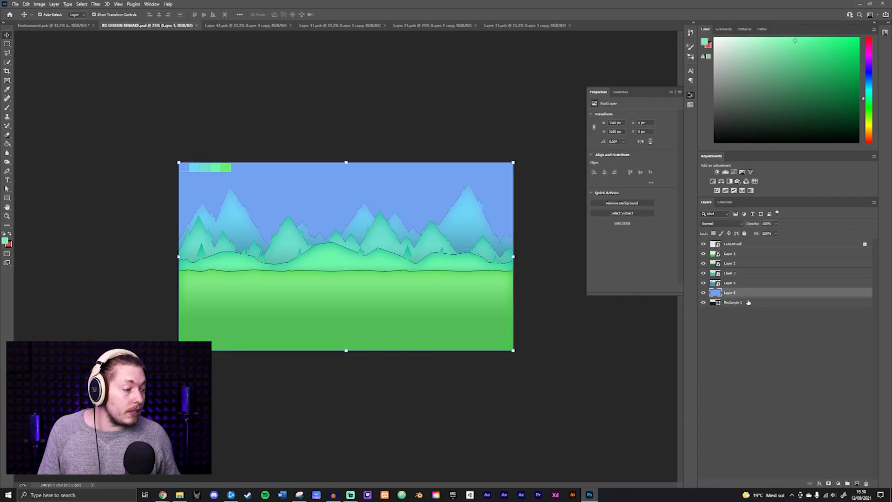
{"action": "left_click", "coordinate": [857, 484]}
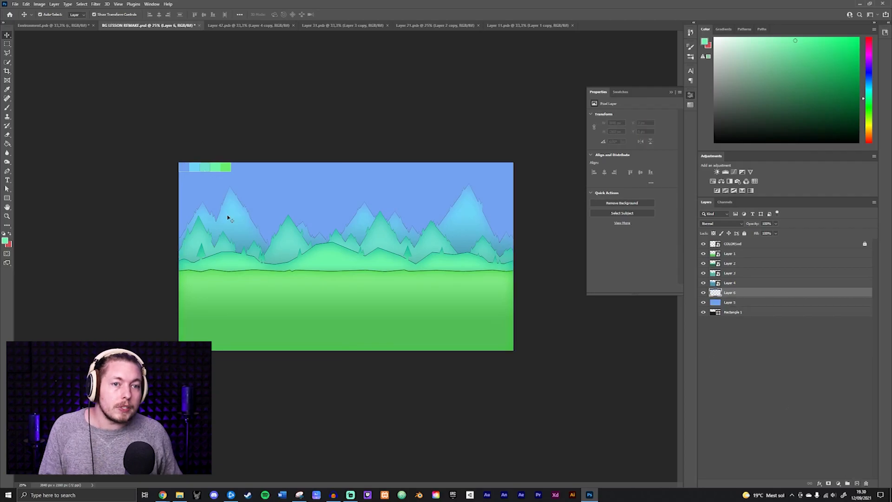
With the Brush tool, paint a row of round white cloud puffs behind the leftmost mountains on Layer 6
{"action": "left_click", "coordinate": [7, 107]}
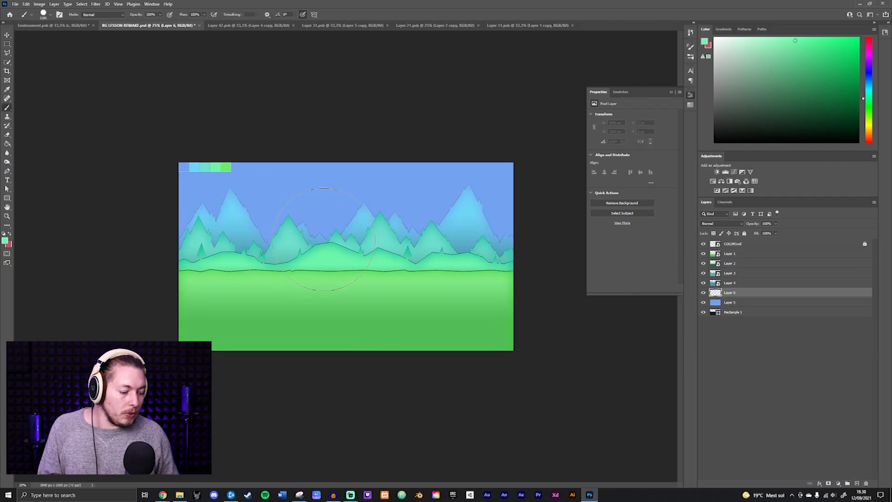
{"action": "key", "text": "ctrl+plus"}
{"action": "mouse_move", "coordinate": [341, 208]}
{"action": "left_mouse_down"}
{"action": "mouse_move", "coordinate": [346, 239]}
{"action": "mouse_move", "coordinate": [258, 272]}
{"action": "left_mouse_up"}
{"action": "left_click", "coordinate": [715, 37]}
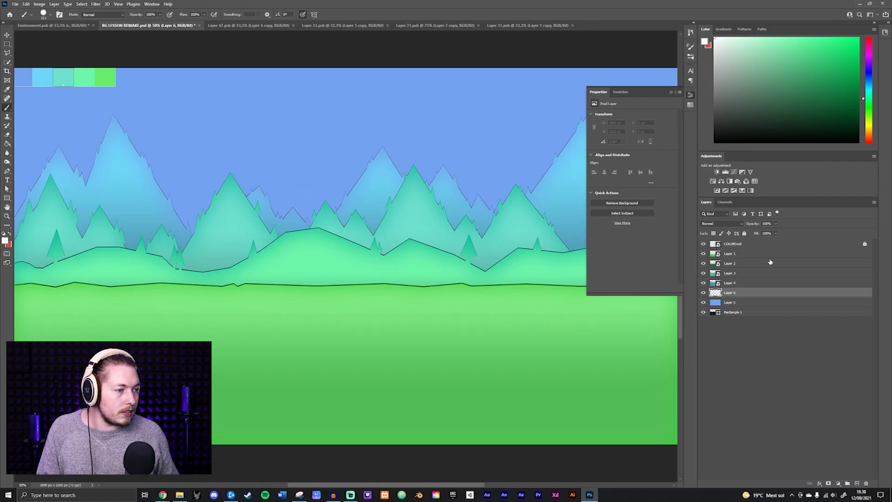
{"action": "left_click_drag", "start_coordinate": [253, 216], "coordinate": [417, 220]}
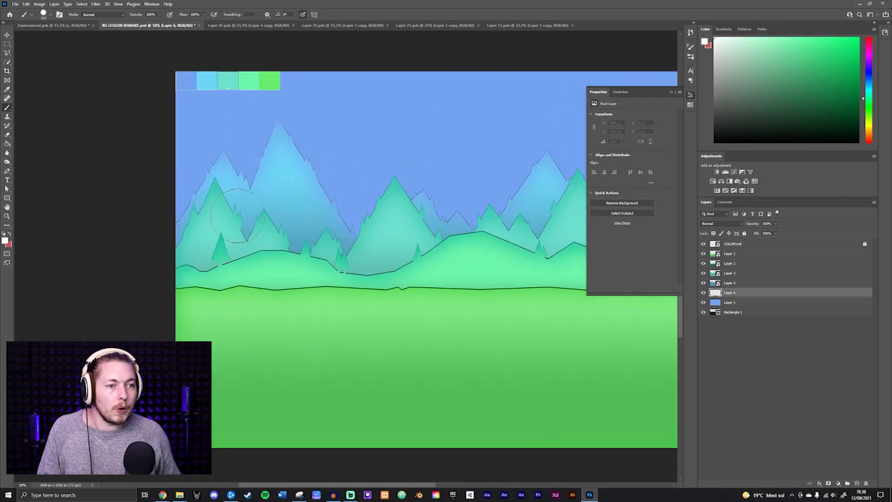
{"action": "left_click", "coordinate": [190, 221]}
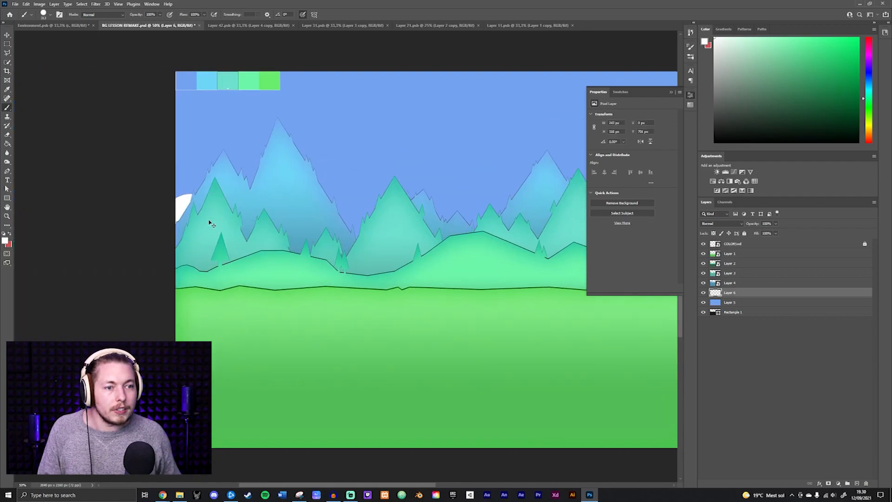
{"action": "key", "text": "ctrl+z"}
{"action": "left_click", "coordinate": [200, 200]}
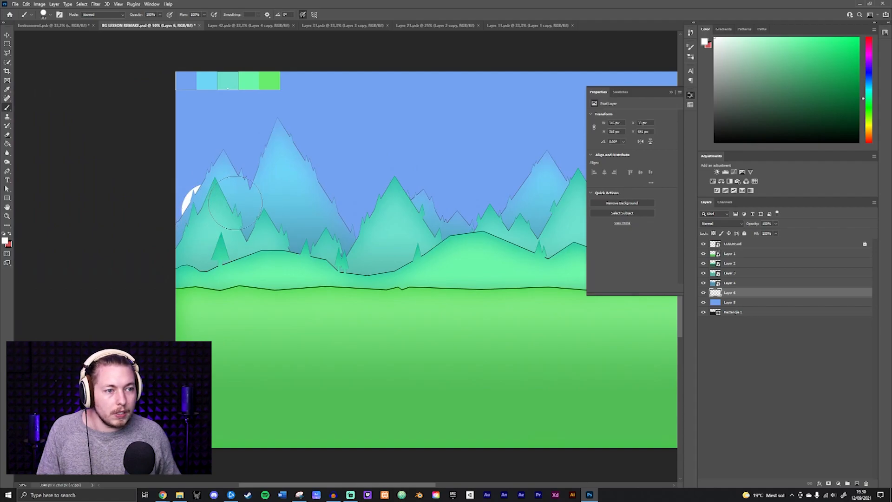
{"action": "mouse_move", "coordinate": [241, 197]}
{"action": "left_mouse_down"}
{"action": "mouse_move", "coordinate": [260, 192]}
{"action": "mouse_move", "coordinate": [269, 175]}
{"action": "mouse_move", "coordinate": [300, 195]}
{"action": "mouse_move", "coordinate": [294, 176]}
{"action": "mouse_move", "coordinate": [331, 191]}
{"action": "left_mouse_up"}
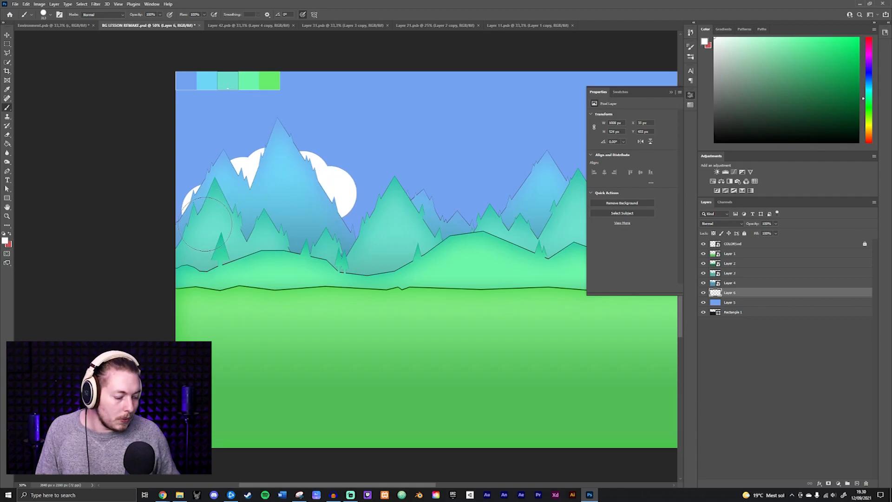
Inspect the left canvas edge up close and toggle Layer 5 and Layer 4 to trace the stray marks beside the mountain slope
{"action": "scroll", "coordinate": [207, 227], "scroll_direction": "up", "scroll_amount": 3}
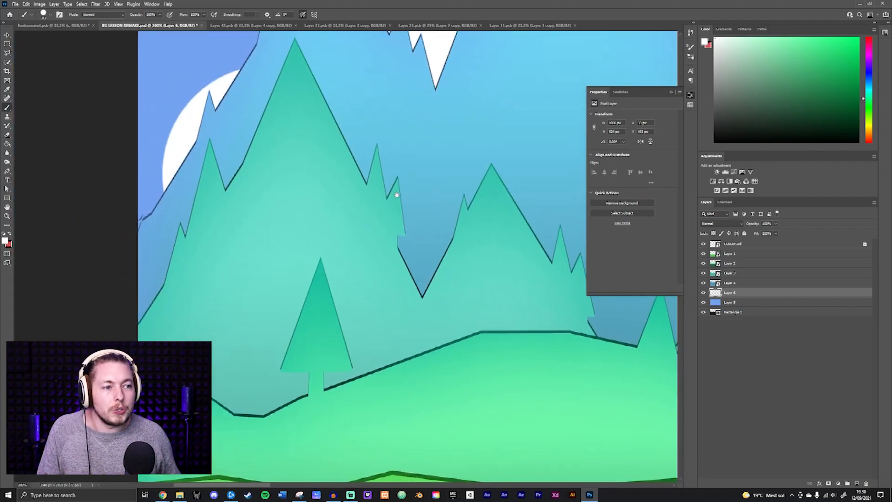
{"action": "left_click_drag", "start_coordinate": [167, 195], "coordinate": [402, 195]}
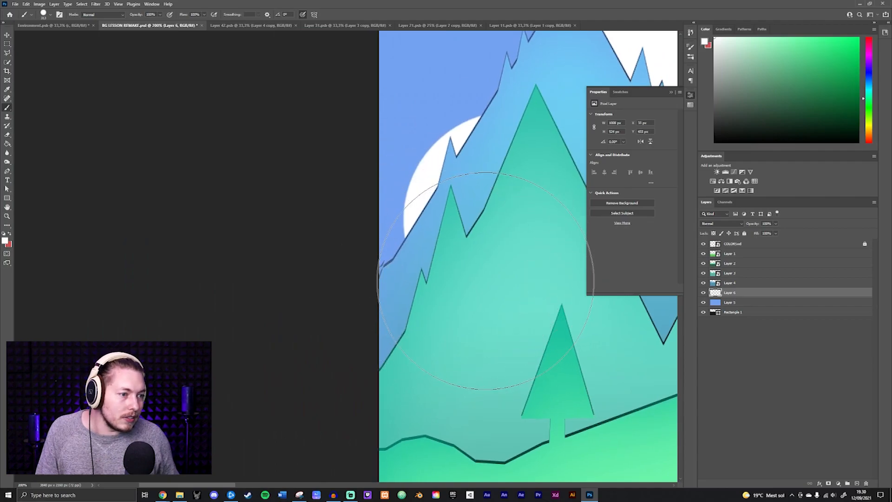
{"action": "left_click_drag", "start_coordinate": [487, 280], "coordinate": [569, 275]}
{"action": "key", "text": "ctrl+z"}
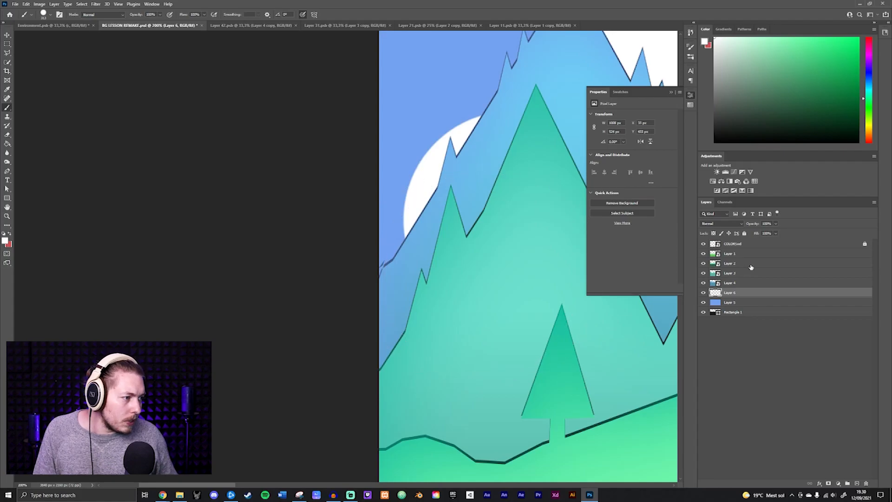
{"action": "left_click", "coordinate": [703, 302]}
{"action": "left_click", "coordinate": [704, 303]}
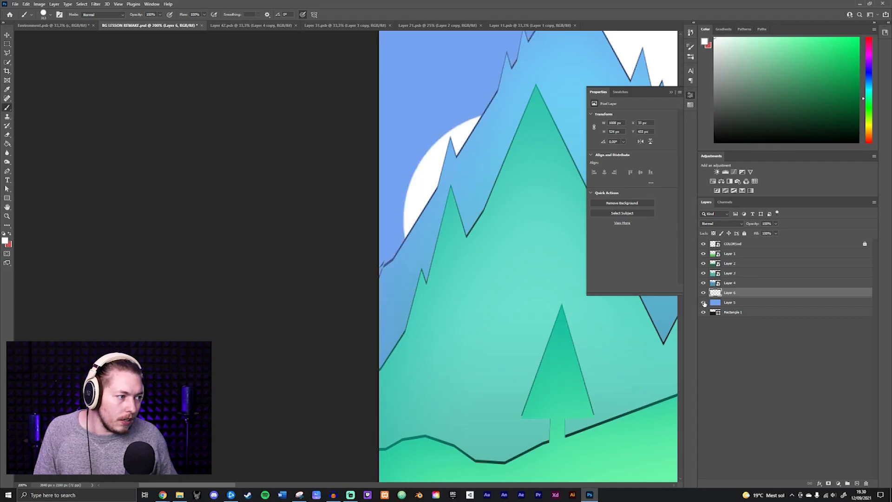
{"action": "left_click", "coordinate": [703, 283]}
{"action": "left_click", "coordinate": [703, 283]}
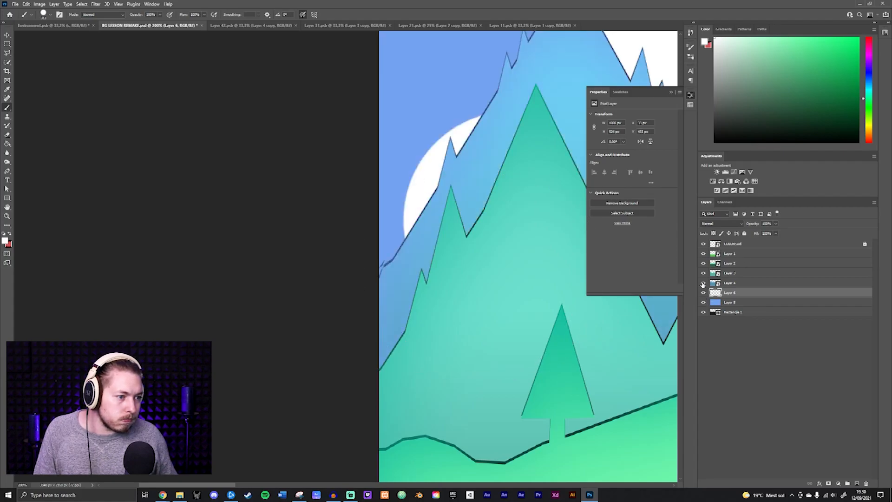
{"action": "left_click", "coordinate": [703, 283]}
{"action": "left_click", "coordinate": [703, 283]}
Open Layer 4's smart object, erase the stray marks at the left mountain edge on the copy and the original, and save the contents
{"action": "double_click", "coordinate": [715, 283]}
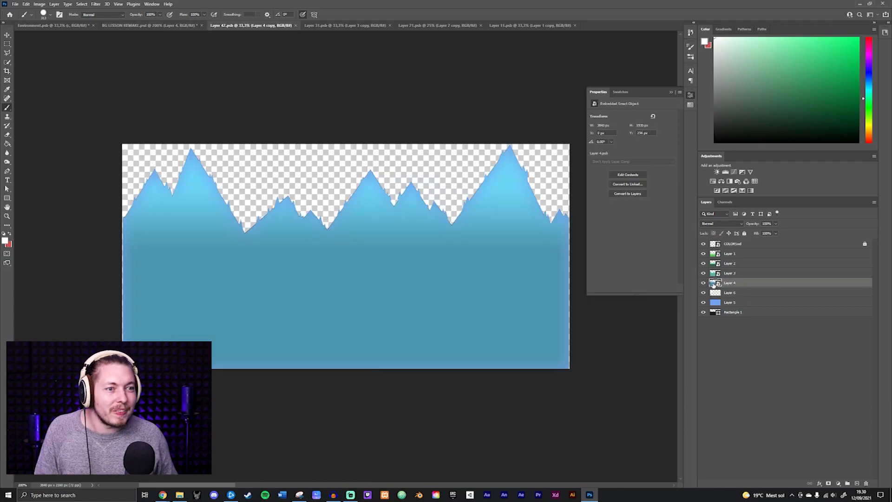
{"action": "key", "text": "ctrl+plus"}
{"action": "left_click_drag", "start_coordinate": [267, 199], "coordinate": [558, 251]}
{"action": "key", "text": "ctrl+plus"}
{"action": "key", "text": "ctrl+plus"}
{"action": "key", "text": "ctrl+plus"}
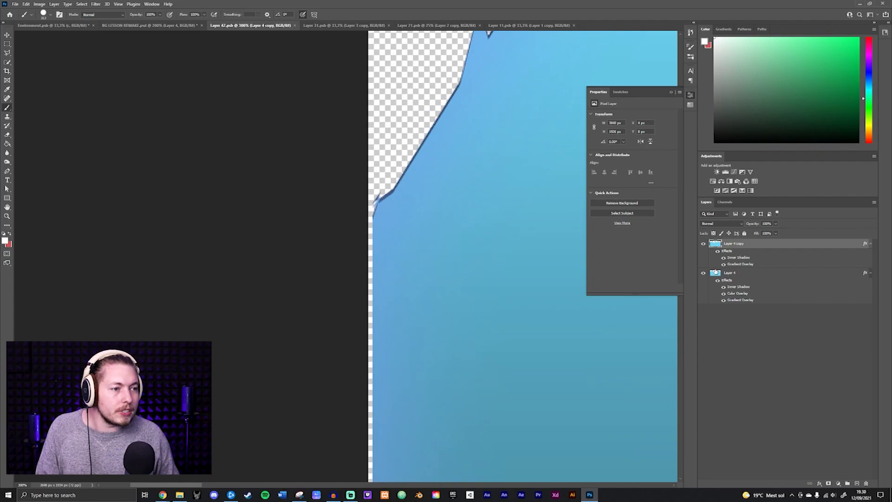
{"action": "key", "text": "ctrl+plus"}
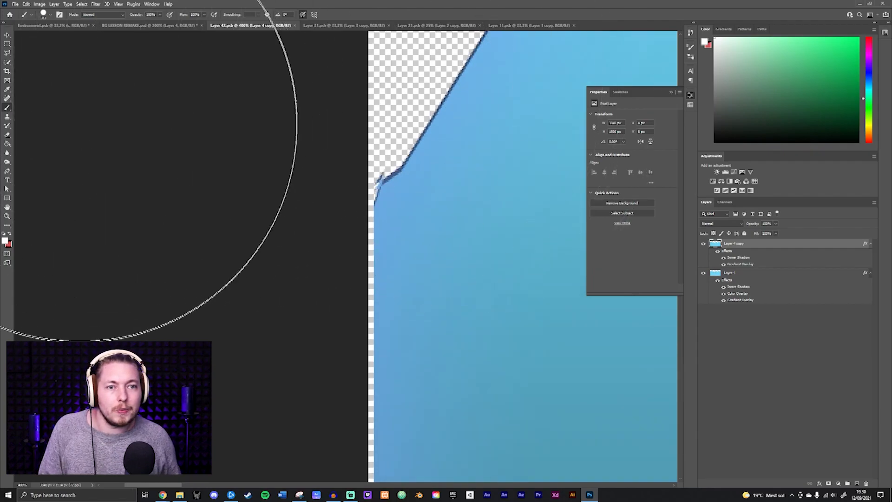
{"action": "key", "text": "e"}
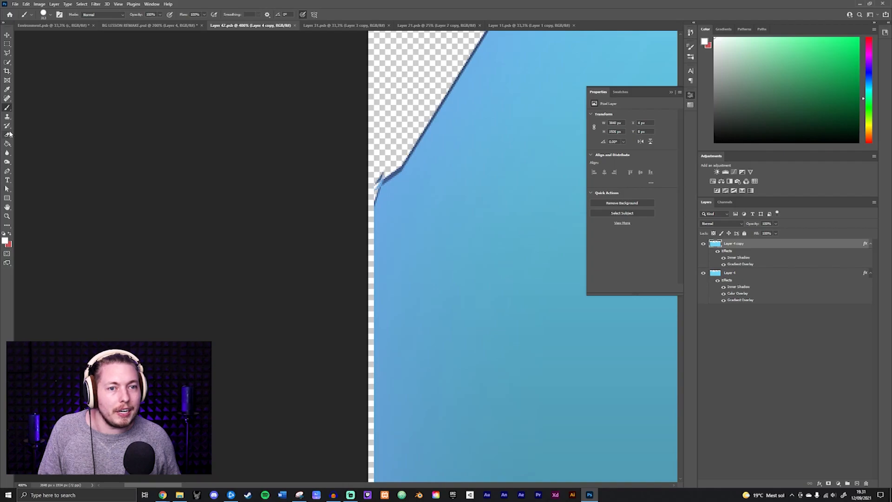
{"action": "mouse_move", "coordinate": [423, 156]}
{"action": "left_mouse_down"}
{"action": "mouse_move", "coordinate": [424, 204]}
{"action": "mouse_move", "coordinate": [231, 447]}
{"action": "mouse_move", "coordinate": [209, 448]}
{"action": "left_mouse_up"}
{"action": "mouse_move", "coordinate": [444, 232]}
{"action": "left_mouse_down"}
{"action": "mouse_move", "coordinate": [439, 271]}
{"action": "mouse_move", "coordinate": [420, 272]}
{"action": "left_mouse_up"}
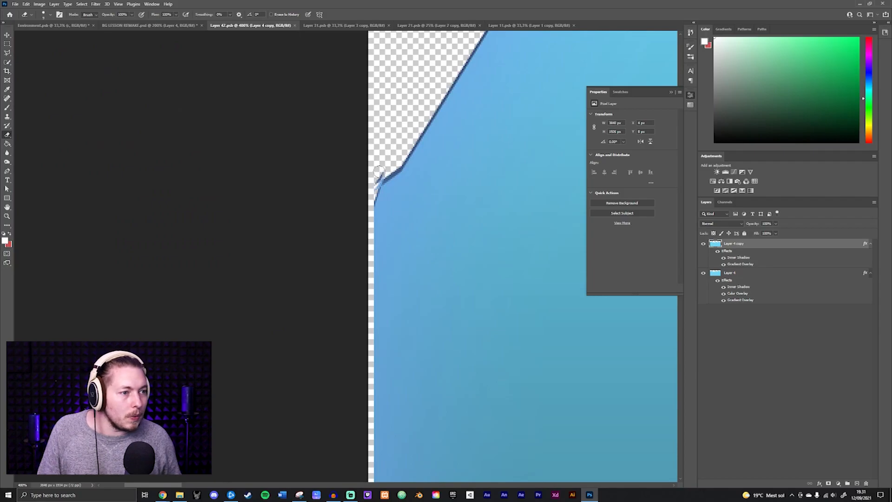
{"action": "mouse_move", "coordinate": [379, 172]}
{"action": "left_mouse_down"}
{"action": "mouse_move", "coordinate": [374, 185]}
{"action": "mouse_move", "coordinate": [388, 168]}
{"action": "left_mouse_up"}
{"action": "key", "text": "alt+bracketleft"}
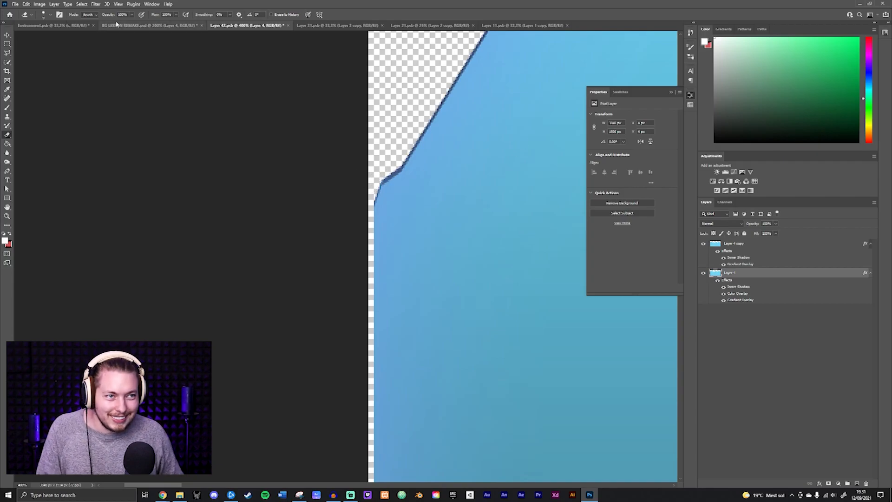
Return to BG LESSON REMAKE.psd and extend the white cloud on Layer 6 to the left canvas edge with the Brush tool
{"action": "left_click", "coordinate": [133, 26]}
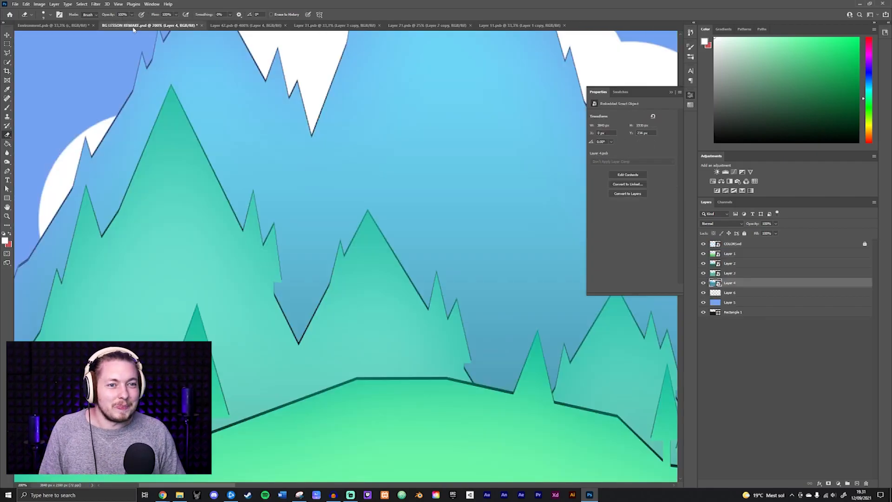
{"action": "key", "text": "ctrl+minus"}
{"action": "key", "text": "ctrl+minus"}
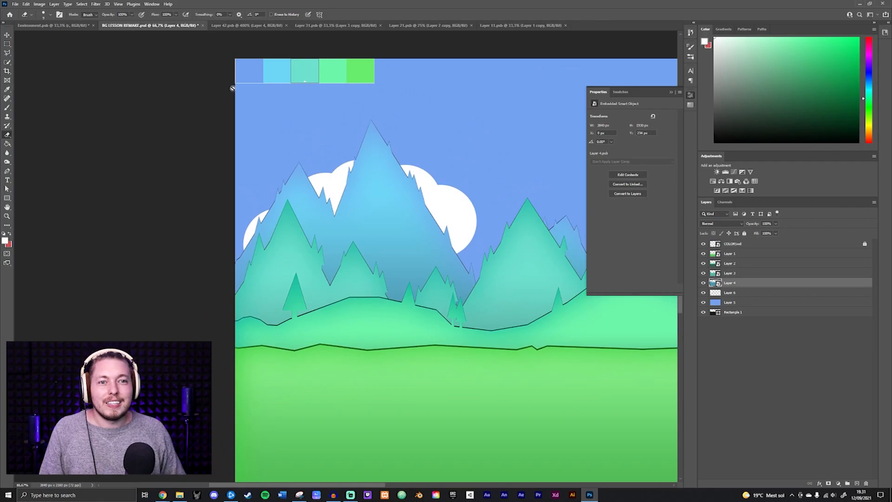
{"action": "left_click", "coordinate": [8, 107]}
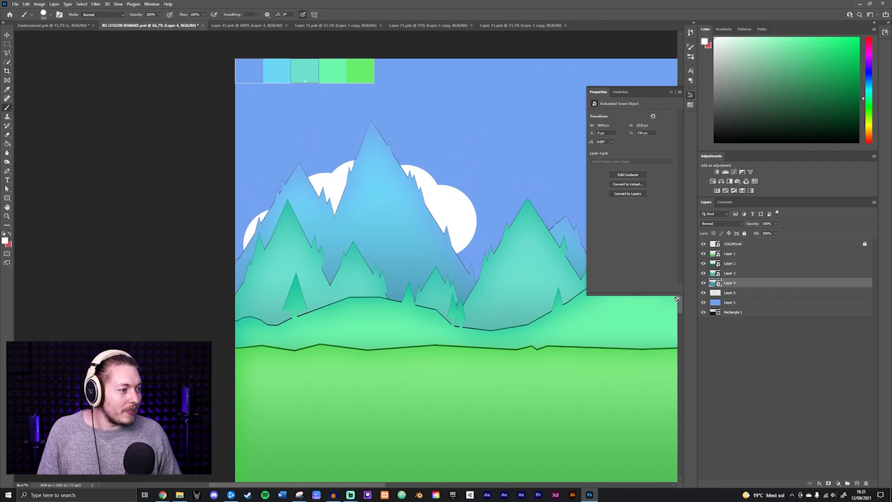
{"action": "left_click", "coordinate": [752, 294]}
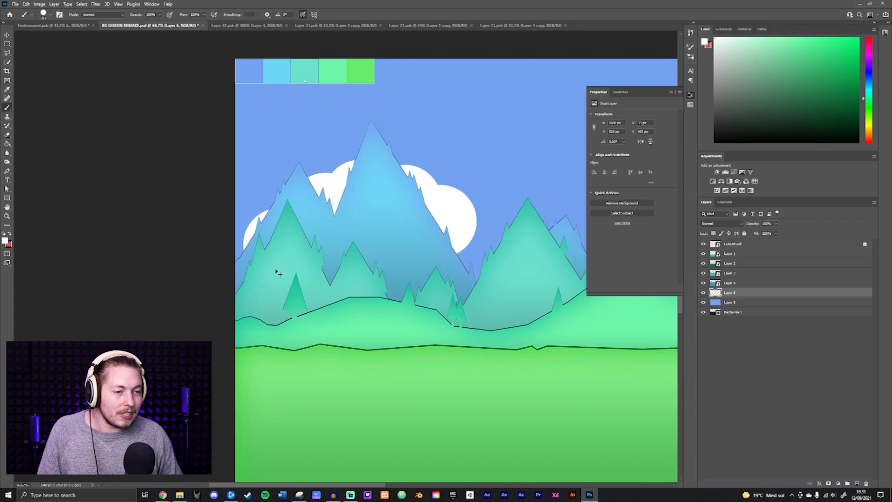
{"action": "key", "text": "ctrl+plus"}
{"action": "key", "text": "ctrl+plus"}
{"action": "key", "text": "ctrl+plus"}
{"action": "key", "text": "ctrl+plus"}
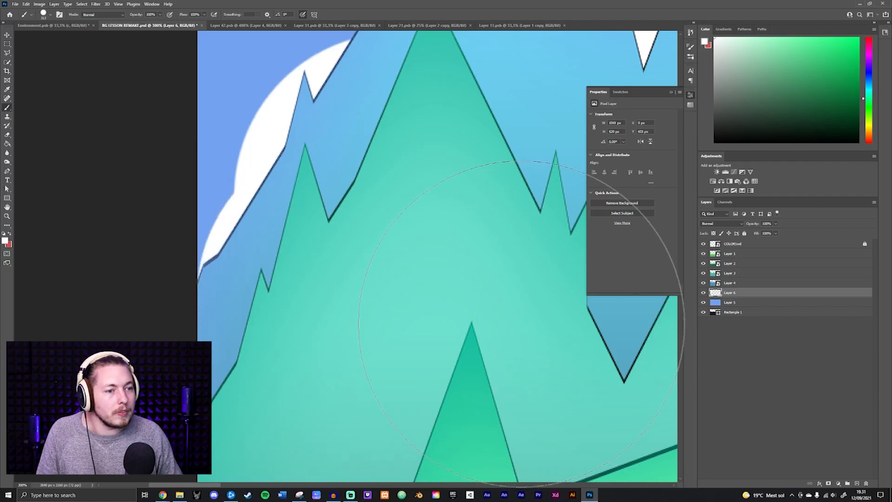
{"action": "key", "text": "ctrl+minus"}
{"action": "key", "text": "ctrl+minus"}
{"action": "key", "text": "ctrl+minus"}
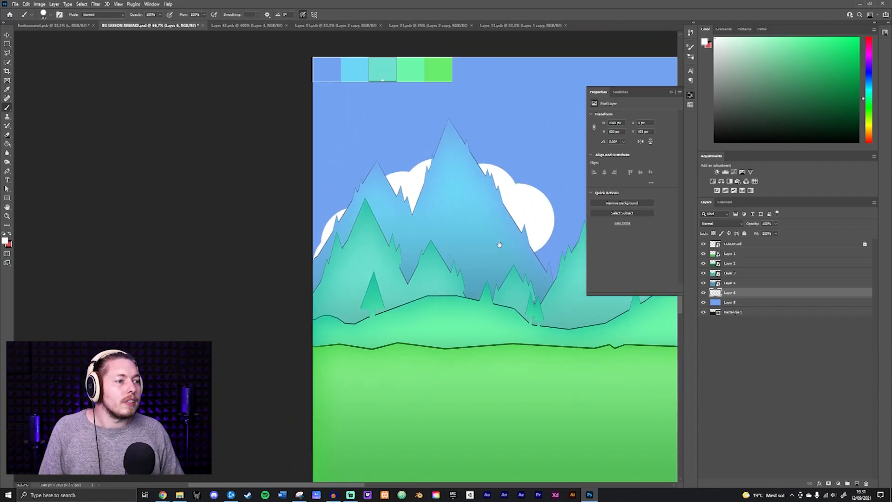
Continue the white cloud bank on Layer 6 across the gap between the tall left peak and the middle mountains
{"action": "left_click_drag", "start_coordinate": [501, 255], "coordinate": [313, 255]}
{"action": "left_click_drag", "start_coordinate": [491, 257], "coordinate": [335, 272]}
{"action": "left_click", "coordinate": [316, 259]}
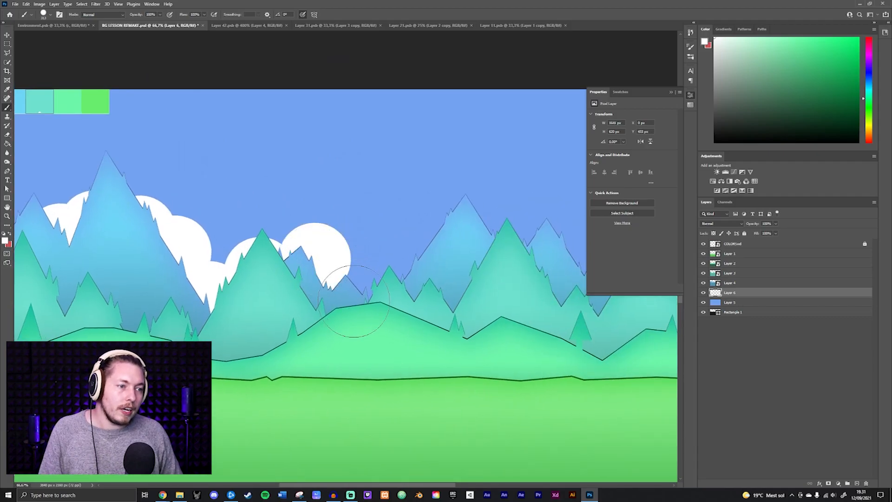
{"action": "left_click", "coordinate": [367, 290]}
{"action": "left_click", "coordinate": [391, 273]}
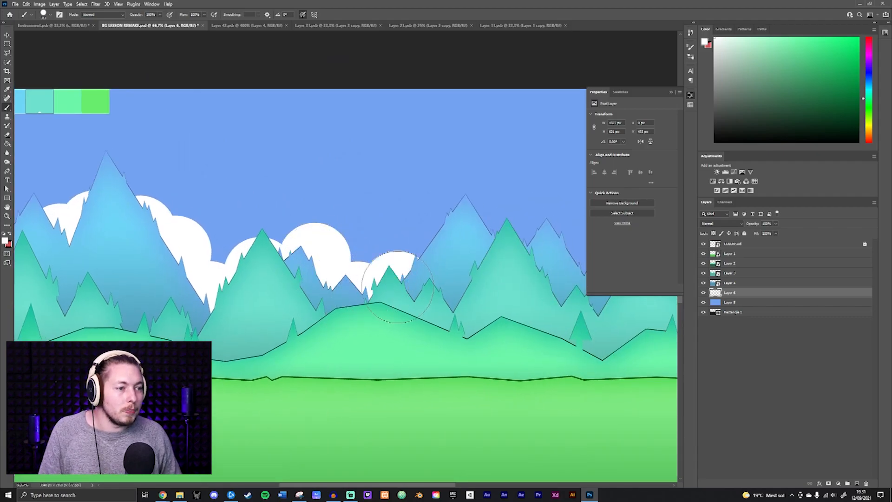
Paint white cloud puffs on Layer 6 between the middle mountains and the tall right peak
{"action": "key", "text": "ctrl+minus"}
{"action": "key", "text": "ctrl+minus"}
{"action": "key", "text": "ctrl+minus"}
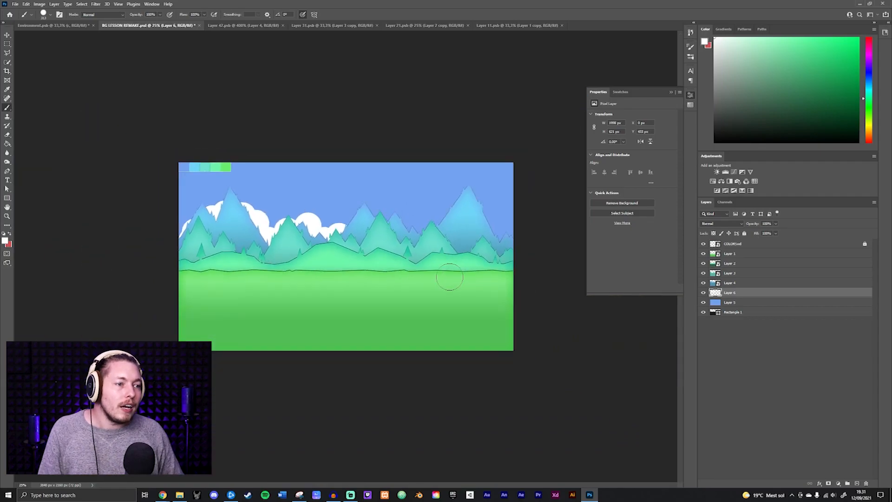
{"action": "left_click", "coordinate": [384, 213]}
{"action": "left_click", "coordinate": [403, 219]}
{"action": "left_click", "coordinate": [415, 227]}
{"action": "left_click", "coordinate": [434, 215]}
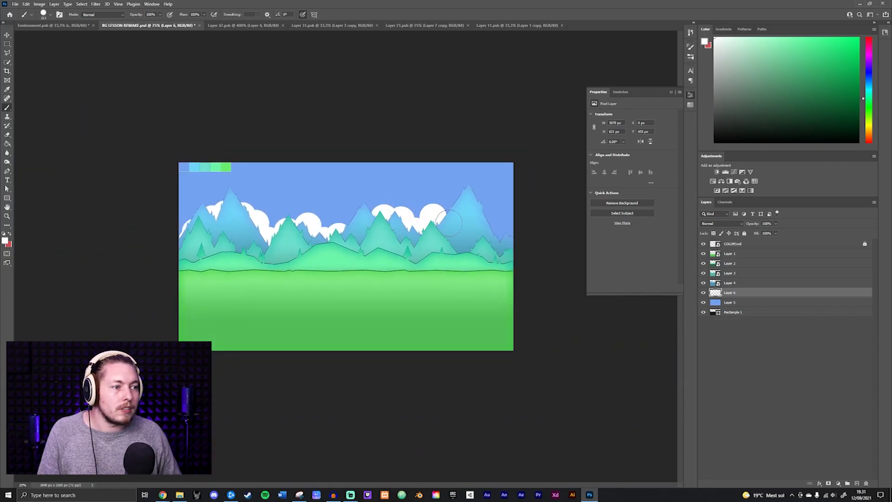
Paint the last white cloud behind the tall right peak's outer slope and extend it to the right canvas edge
{"action": "left_click", "coordinate": [494, 227]}
{"action": "left_click", "coordinate": [503, 231]}
{"action": "scroll", "coordinate": [460, 254], "scroll_direction": "up", "scroll_amount": 3}
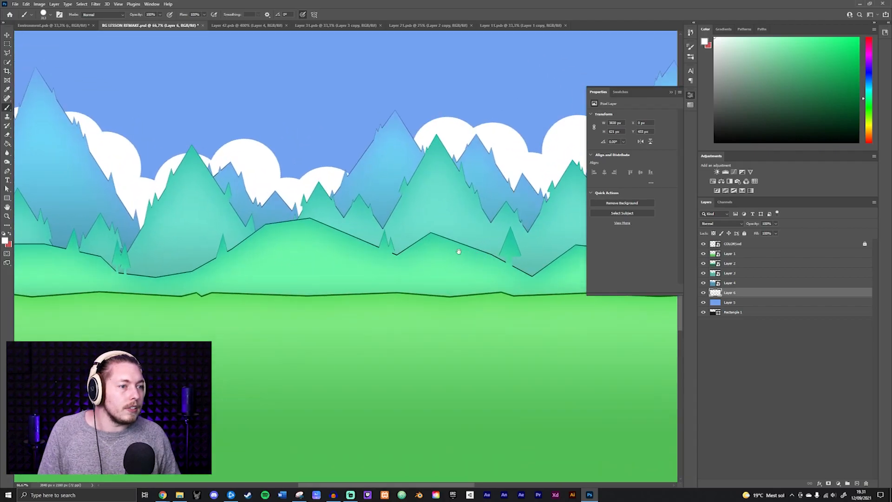
{"action": "left_click_drag", "start_coordinate": [460, 254], "coordinate": [319, 245]}
{"action": "scroll", "coordinate": [319, 245], "scroll_direction": "up", "scroll_amount": 4}
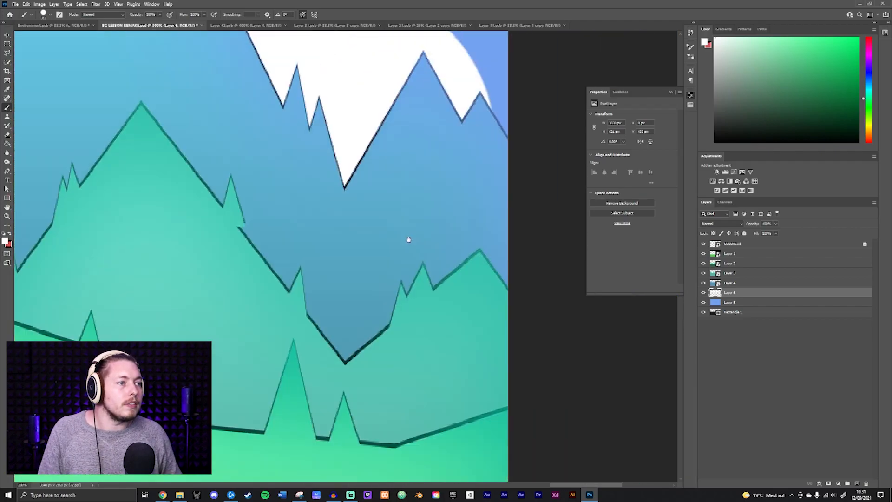
{"action": "left_click_drag", "start_coordinate": [409, 239], "coordinate": [413, 255]}
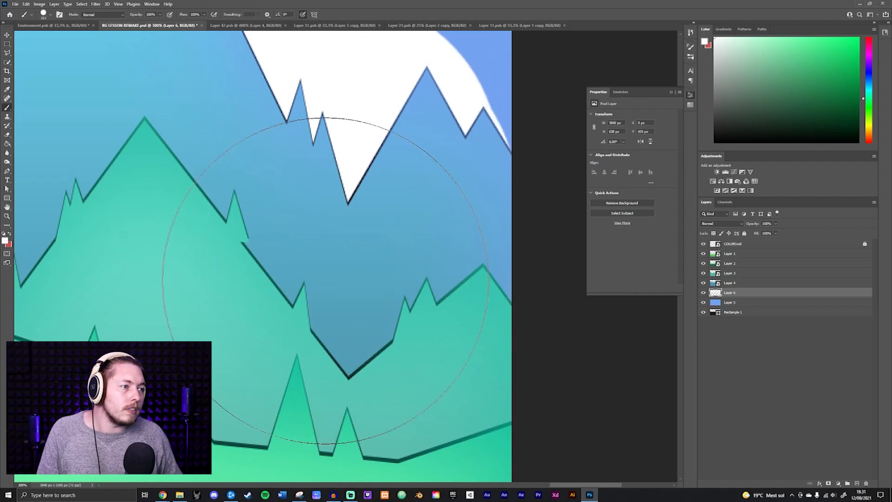
{"action": "scroll", "coordinate": [362, 241], "scroll_direction": "down", "scroll_amount": 1}
{"action": "scroll", "coordinate": [362, 241], "scroll_direction": "down", "scroll_amount": 5}
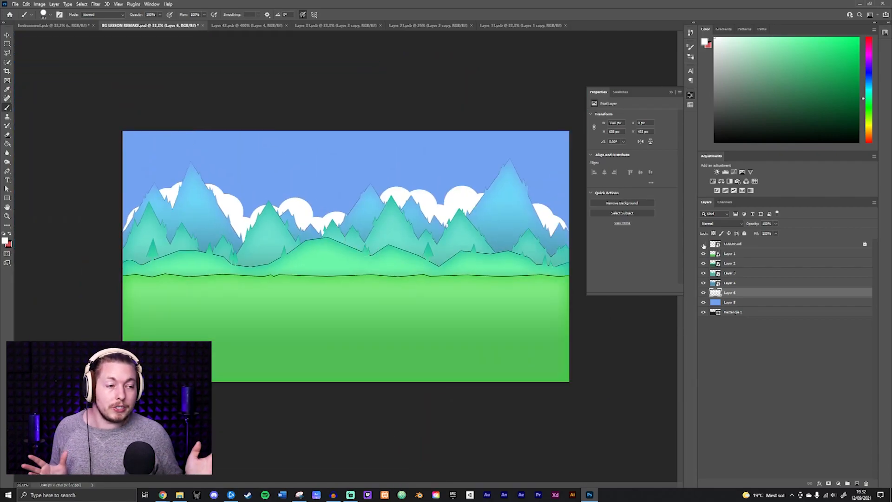
Deselect the cloud layer and hide Layers 1 to 5 and Rectangle 1, leaving only the clouds on Layer 6 visible
{"action": "key", "text": "v"}
{"action": "left_click", "coordinate": [650, 349]}
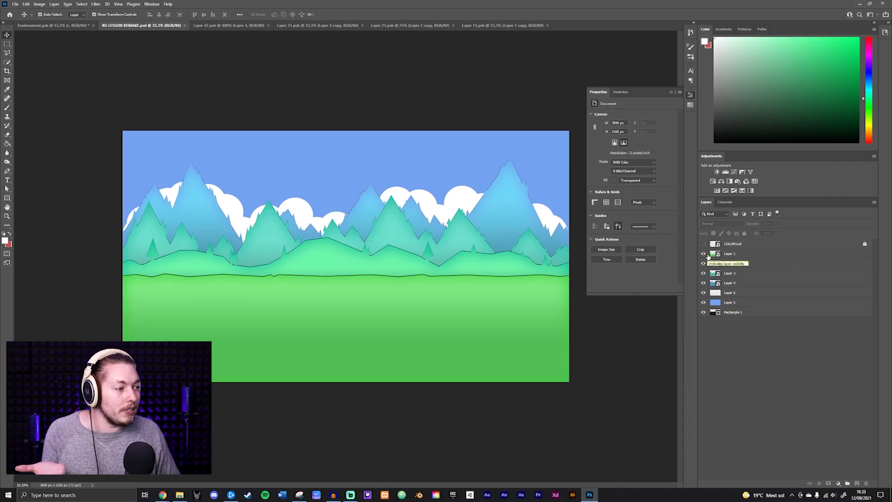
{"action": "left_click", "coordinate": [703, 253]}
{"action": "left_click", "coordinate": [703, 263]}
{"action": "left_click", "coordinate": [703, 273]}
{"action": "left_click", "coordinate": [703, 282]}
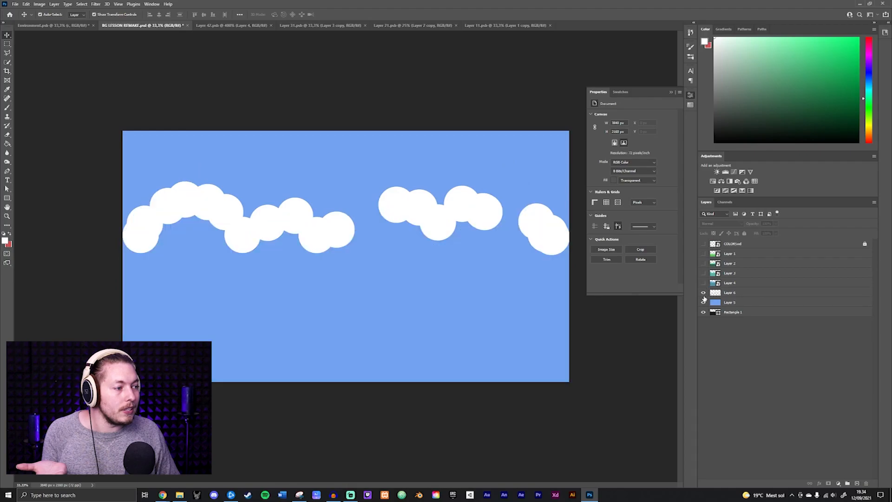
{"action": "left_click", "coordinate": [703, 302]}
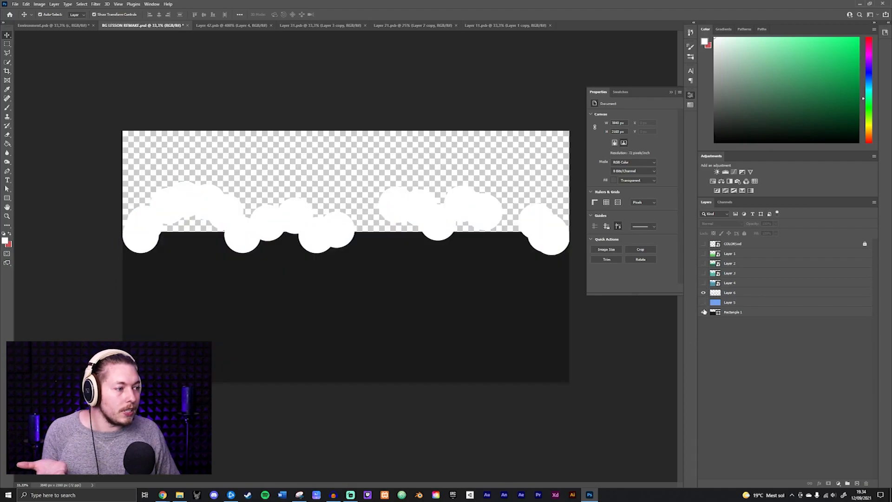
{"action": "left_click", "coordinate": [703, 311]}
Set up an Export As of the isolated clouds in PNG format with transparency
{"action": "left_click", "coordinate": [16, 4]}
{"action": "mouse_move", "coordinate": [48, 115]}
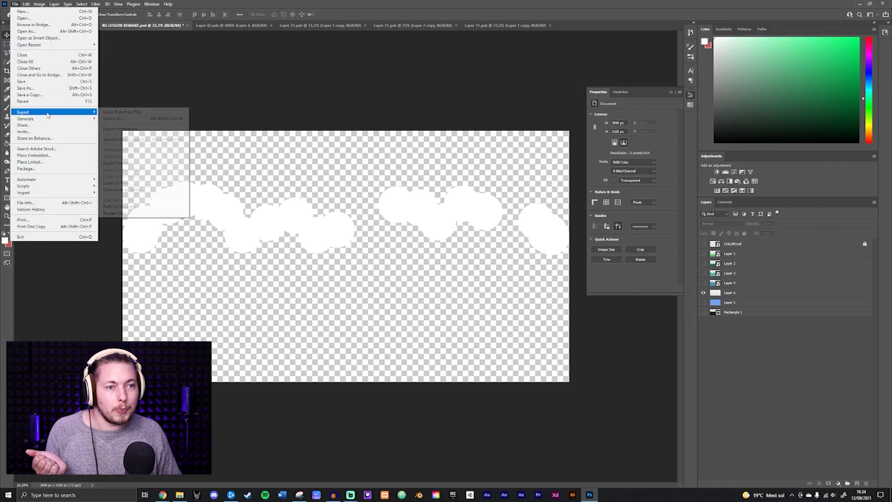
{"action": "left_click", "coordinate": [141, 122]}
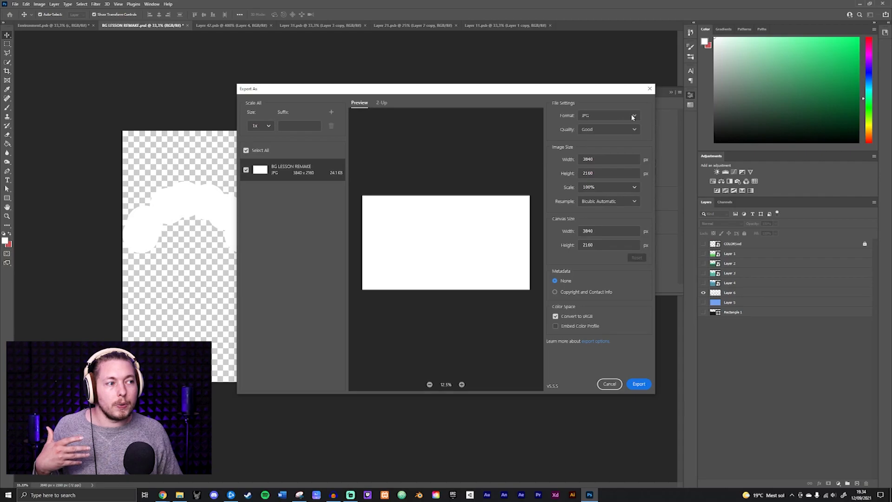
{"action": "left_click", "coordinate": [627, 116]}
{"action": "left_click", "coordinate": [606, 132]}
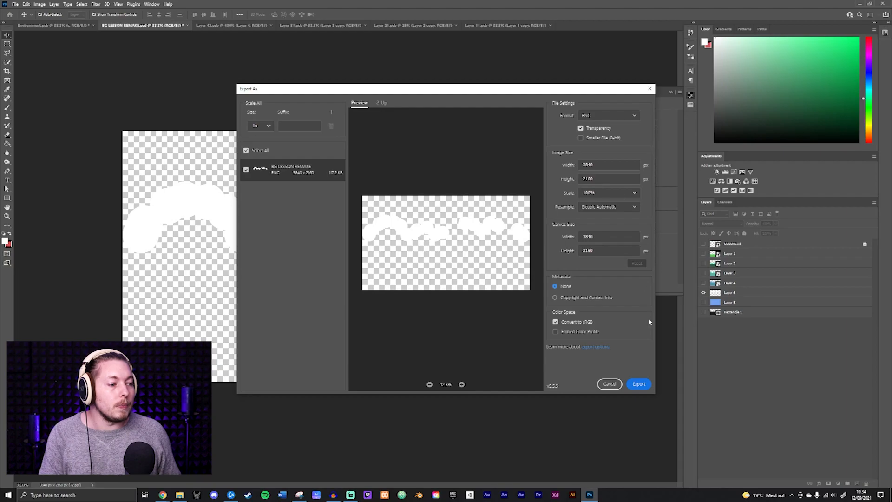
{"action": "left_click", "coordinate": [609, 384]}
Hide the clouds and view the mountains of Layer 4 and Layer 3 one at a time on transparency
{"action": "left_click", "coordinate": [703, 292]}
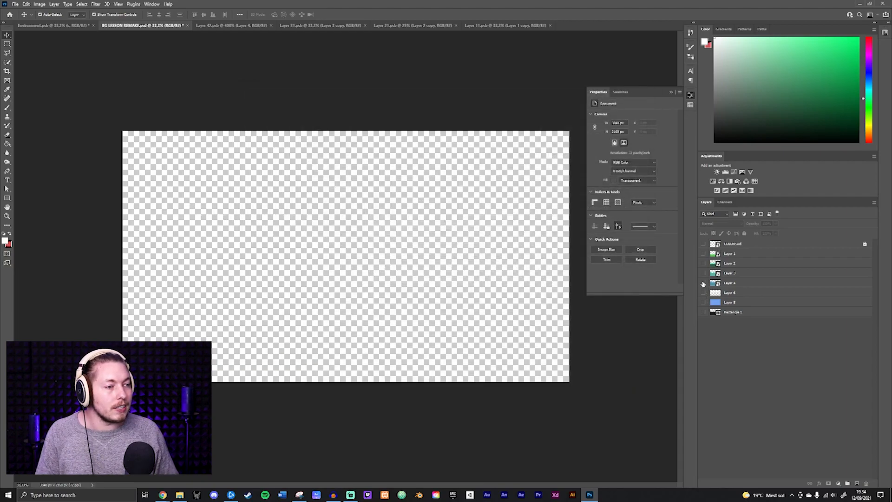
{"action": "left_click", "coordinate": [703, 283]}
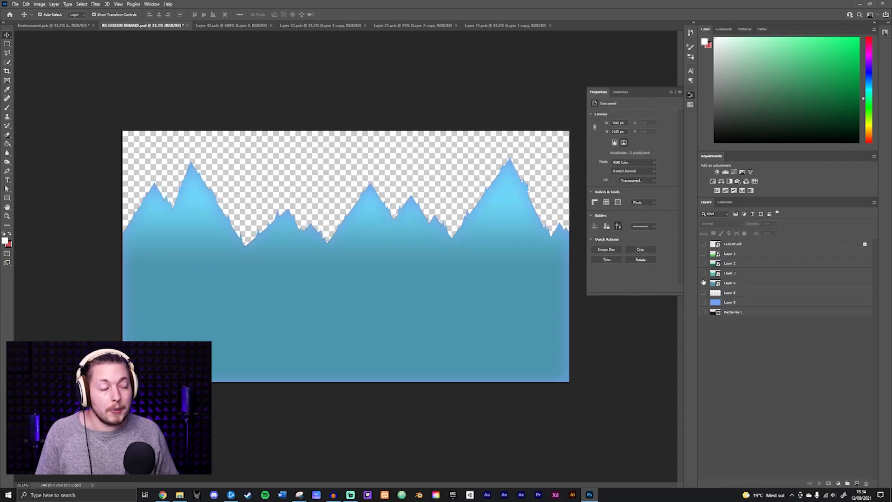
{"action": "left_click", "coordinate": [703, 283]}
{"action": "left_click", "coordinate": [704, 273]}
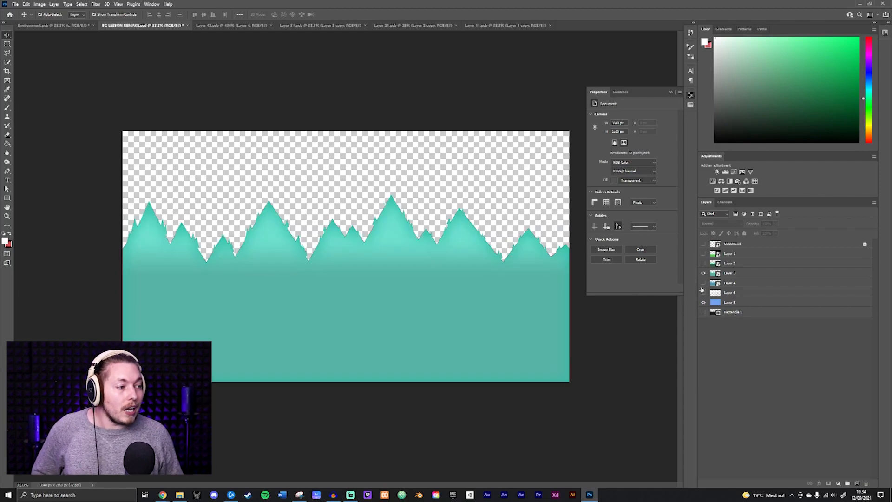
Show all the artwork layers, Layer 1 to Layer 6, and the colour palette layer again, keeping Rectangle 1 hidden
{"action": "left_click", "coordinate": [703, 292]}
{"action": "left_click", "coordinate": [704, 283]}
{"action": "left_click", "coordinate": [704, 263]}
{"action": "left_click", "coordinate": [703, 254]}
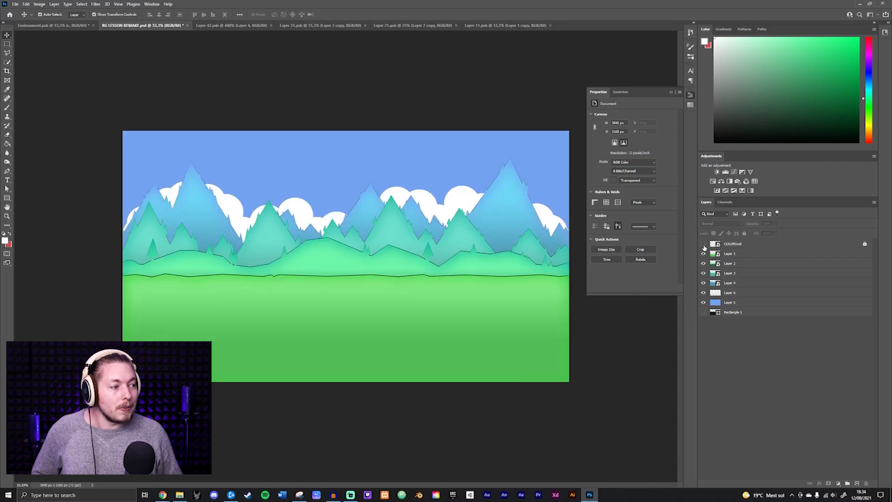
{"action": "left_click", "coordinate": [704, 244]}
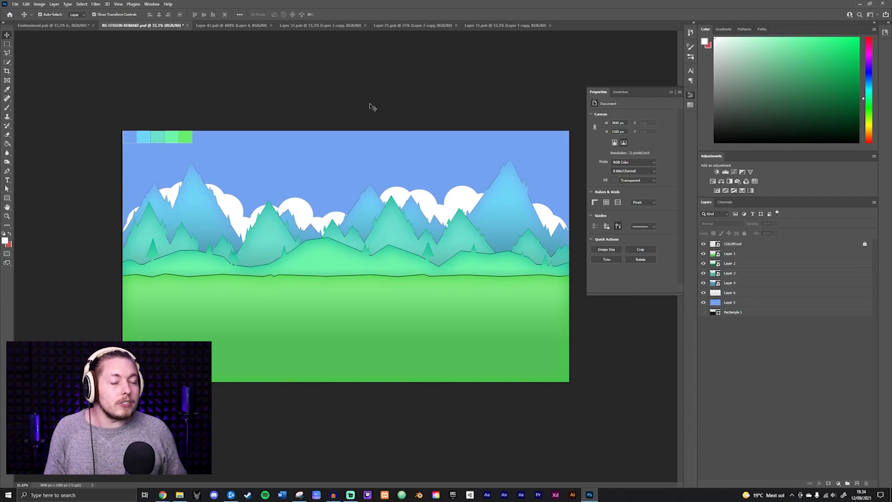
Duplicate all six artwork layers, from Layer 1 down to Layer 5, including the clouds
{"action": "left_click", "coordinate": [745, 254]}
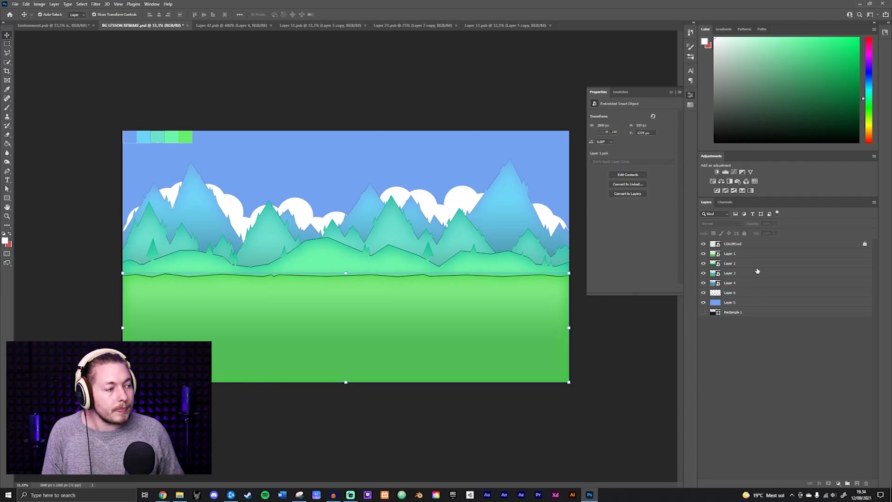
{"action": "left_click", "coordinate": [763, 303], "text": "shift"}
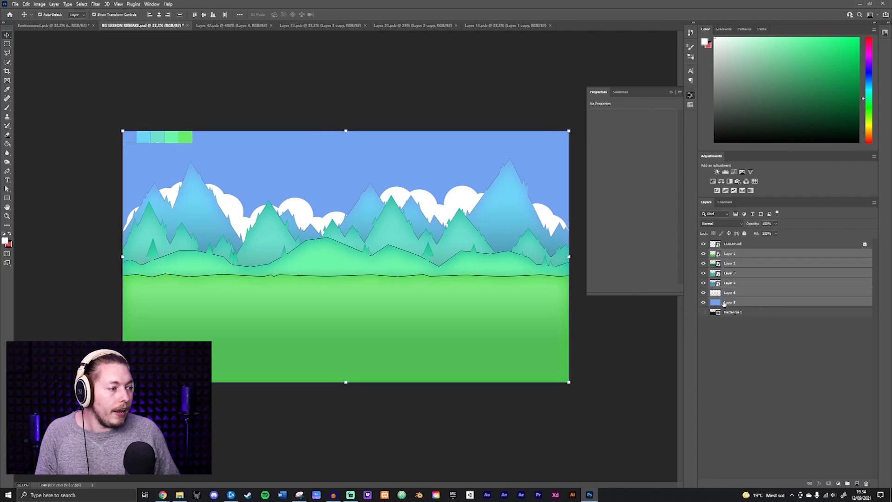
{"action": "left_click_drag", "start_coordinate": [743, 306], "coordinate": [857, 483]}
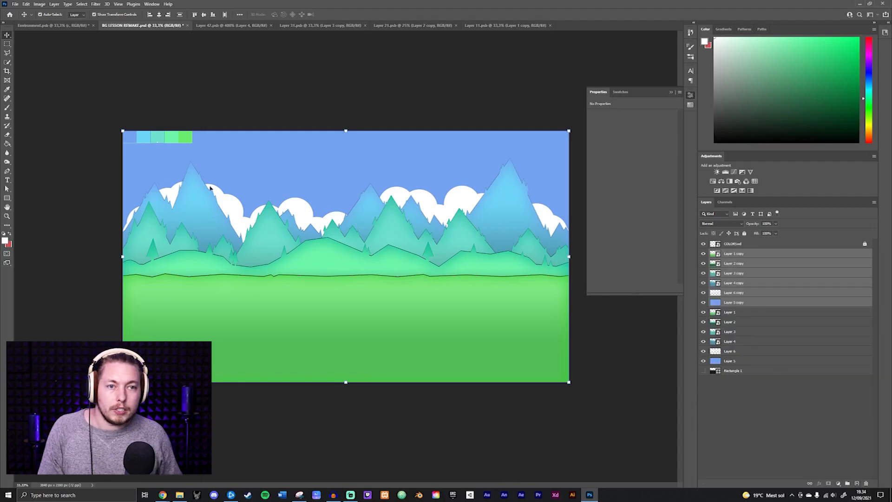
Extend the canvas to the right with the Crop tool to a width of about 4465 px
{"action": "left_click", "coordinate": [7, 71]}
{"action": "left_click_drag", "start_coordinate": [570, 252], "coordinate": [603, 257]}
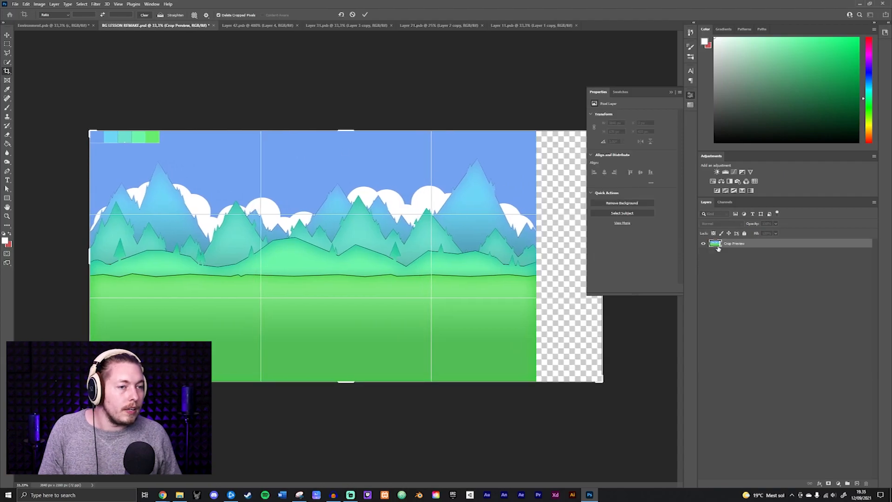
{"action": "left_click", "coordinate": [366, 15]}
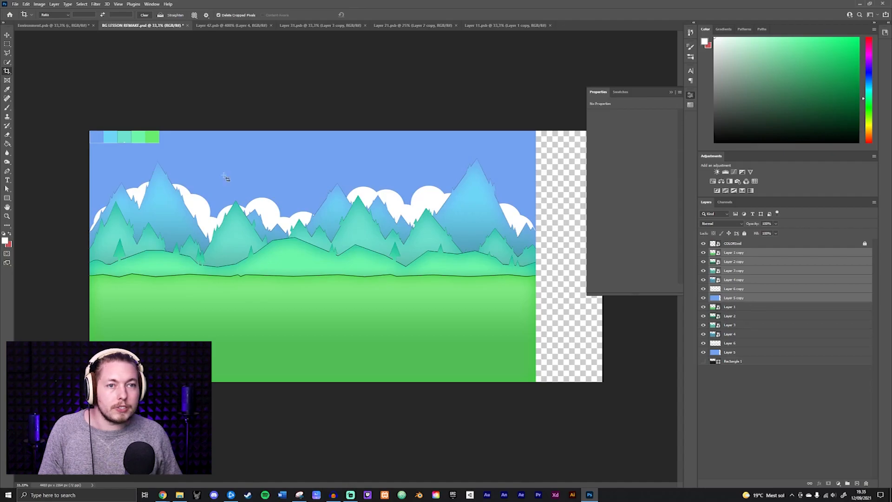
Move the duplicated layers right until their left edge meets the original artwork's right edge, then deselect them
{"action": "left_click", "coordinate": [8, 36]}
{"action": "left_click_drag", "start_coordinate": [214, 207], "coordinate": [540, 237]}
{"action": "left_click_drag", "start_coordinate": [430, 235], "coordinate": [556, 237]}
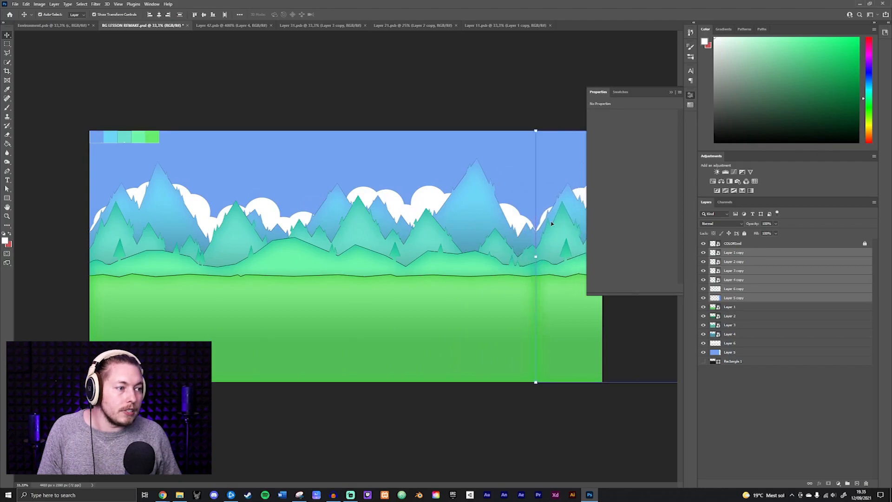
{"action": "left_click", "coordinate": [469, 84]}
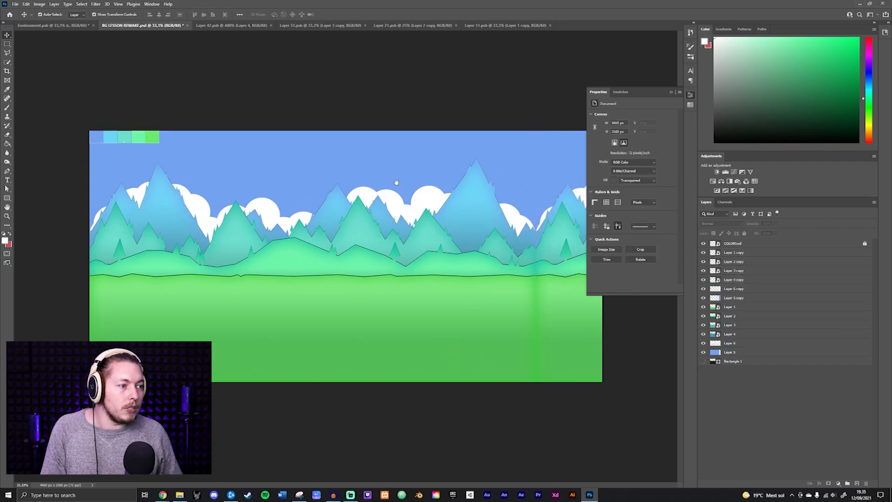